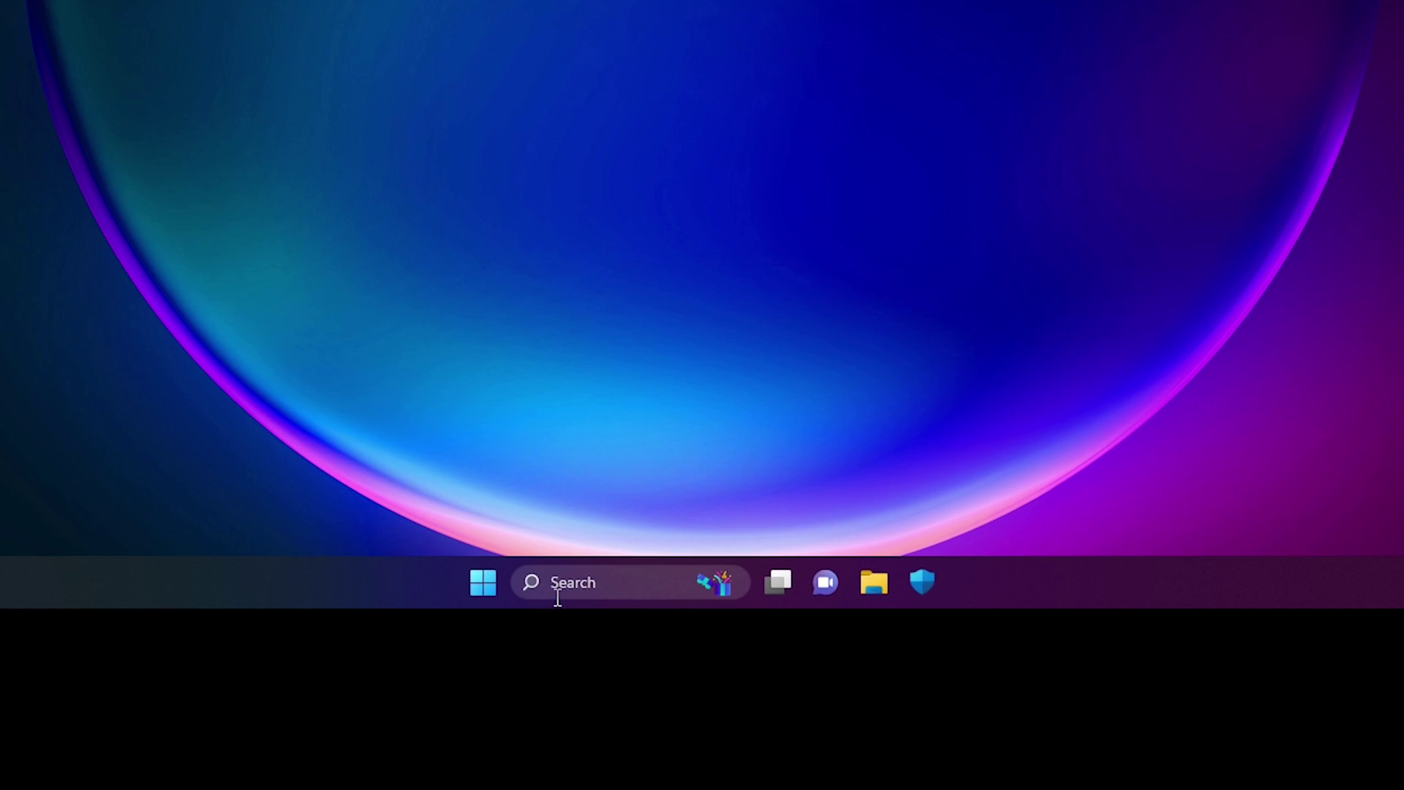
Search Windows for 'nvidia' and launch the NVIDIA App from the results
{"action": "left_click", "coordinate": [620, 775]}
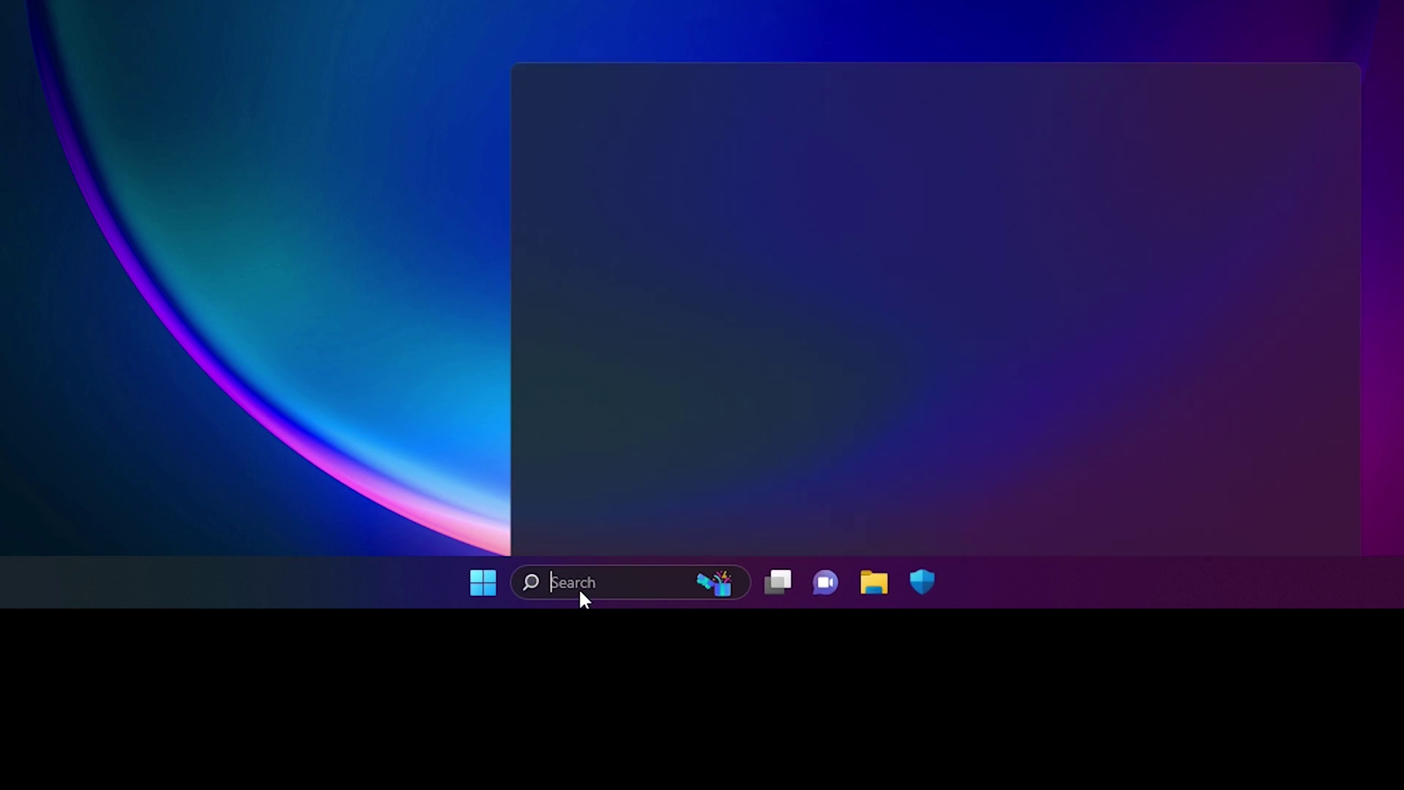
{"action": "type", "text": "nvidia"}
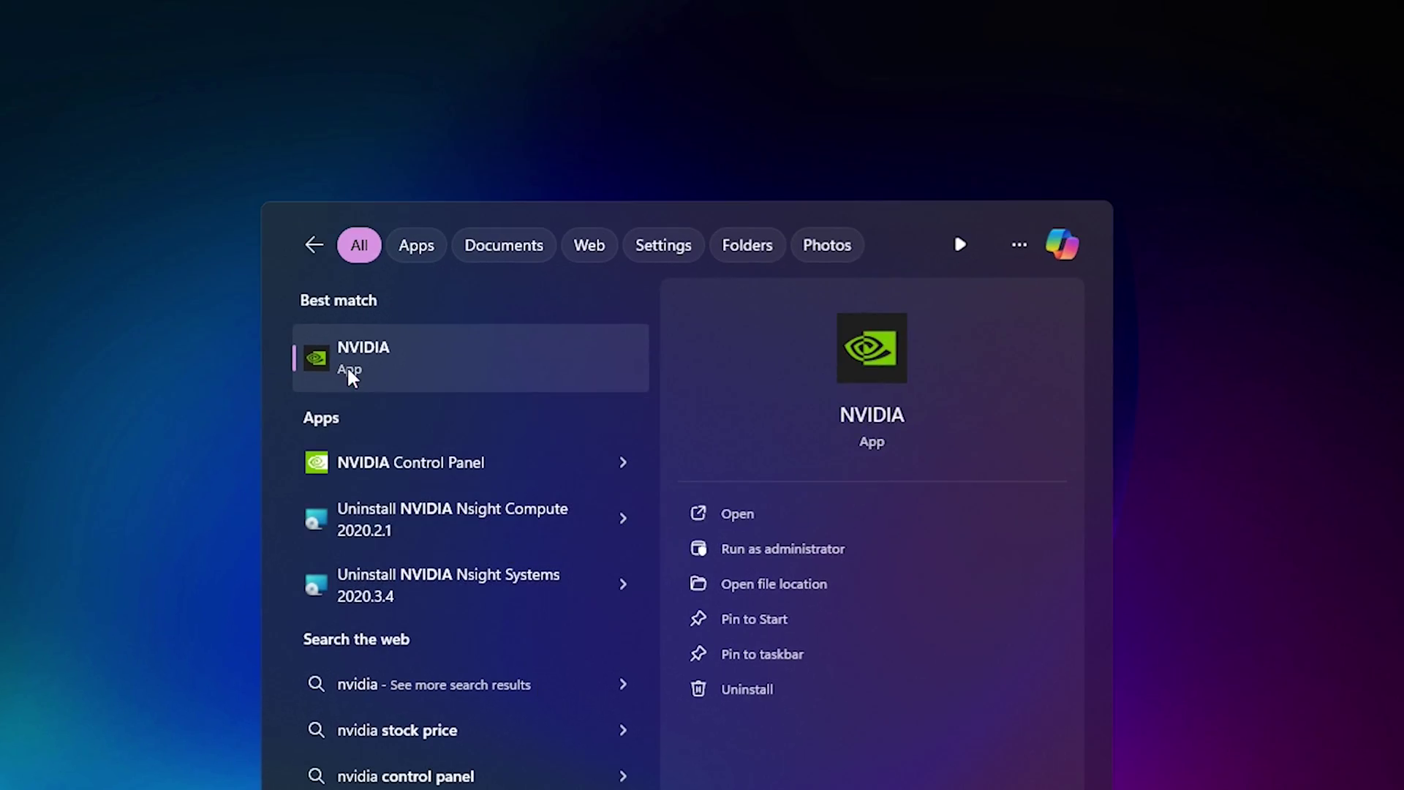
{"action": "left_click", "coordinate": [381, 366]}
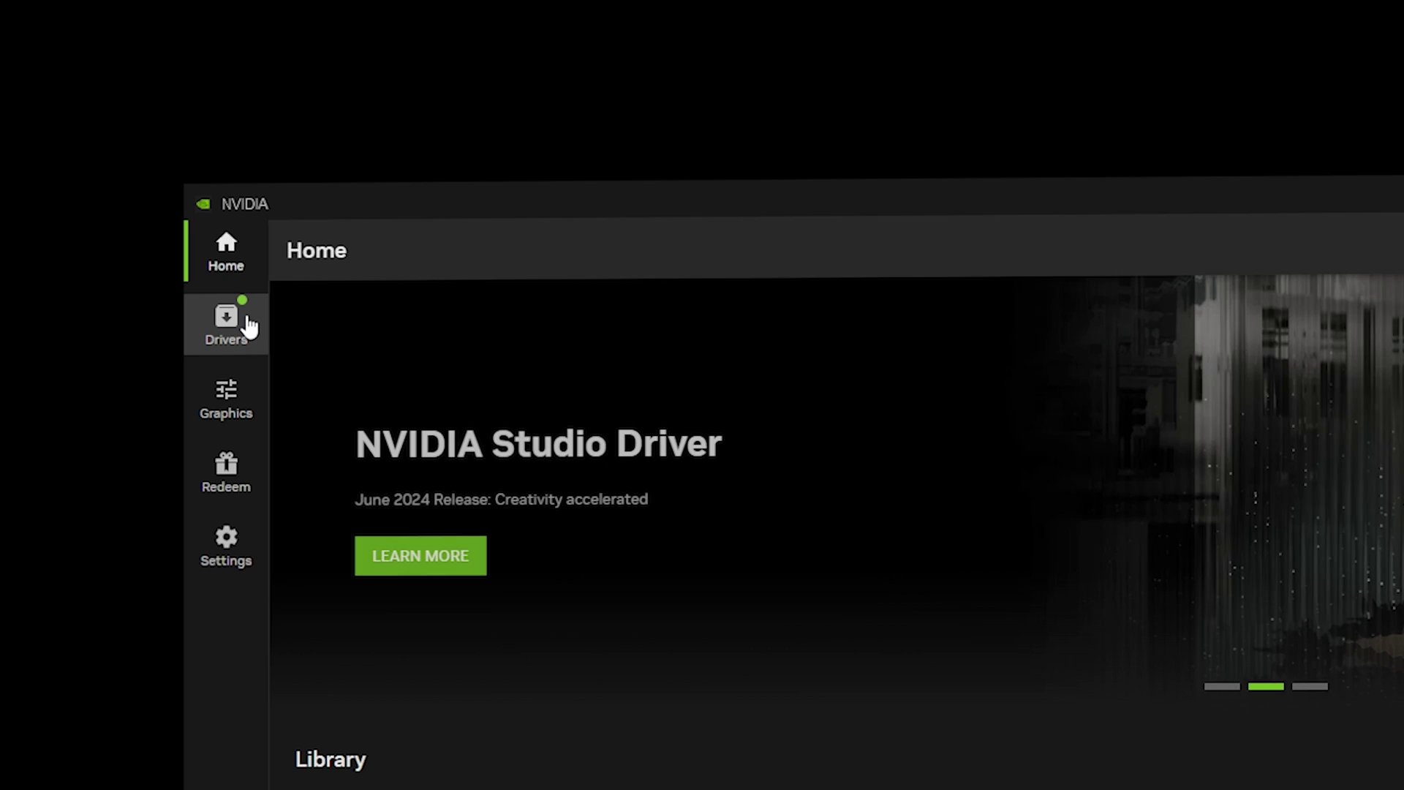
Show the Drivers page with Studio Driver kept as the driver type
{"action": "left_click", "coordinate": [37, 92]}
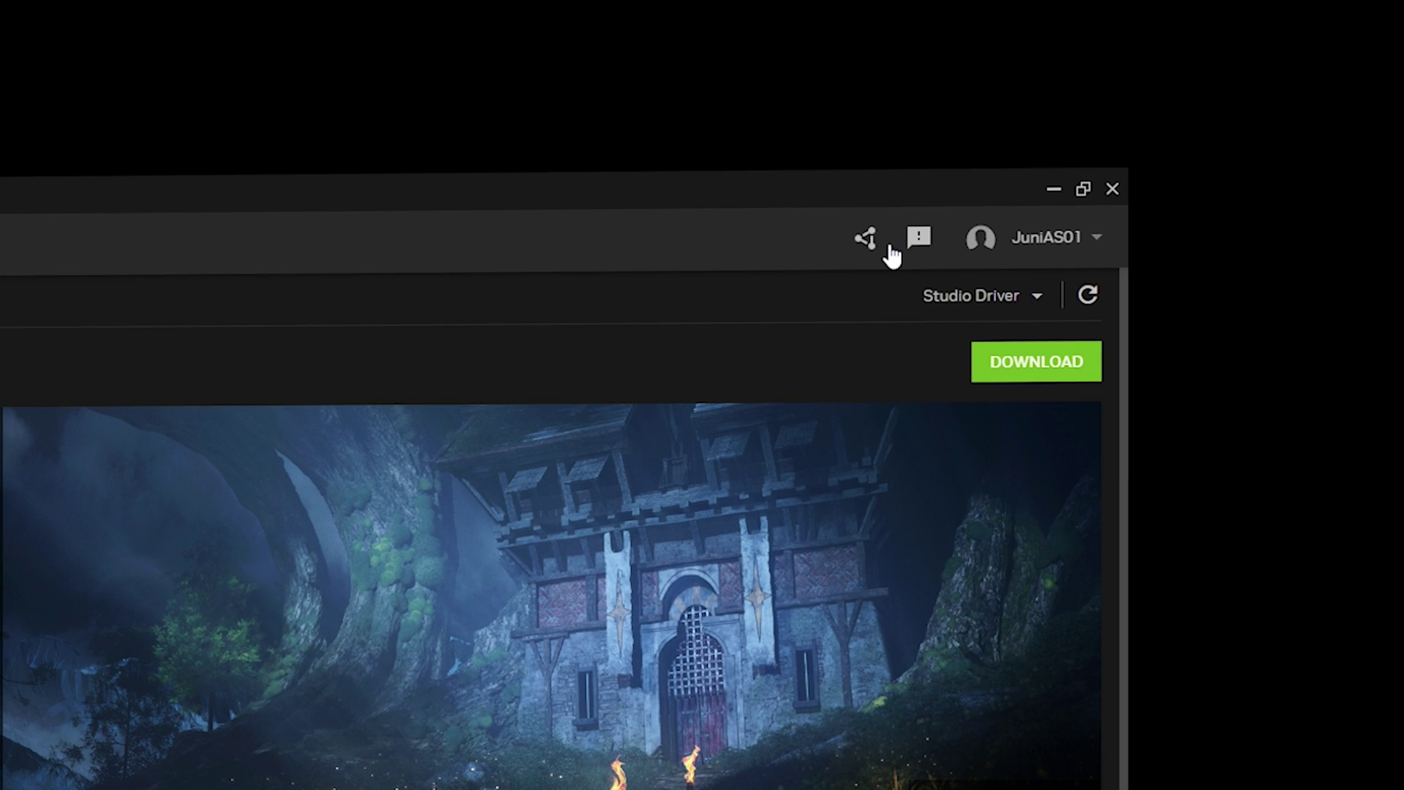
{"action": "left_click", "coordinate": [969, 298]}
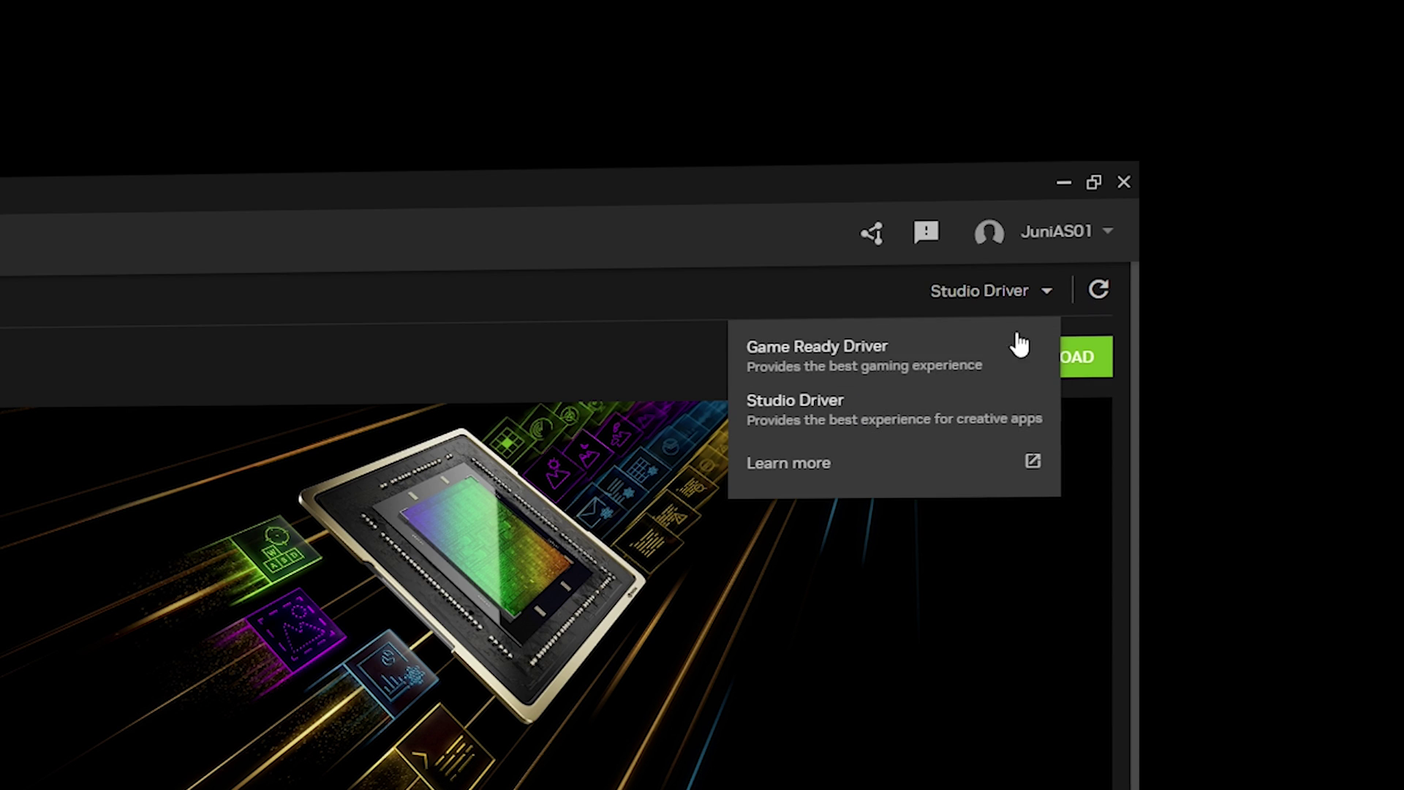
{"action": "left_click", "coordinate": [950, 298]}
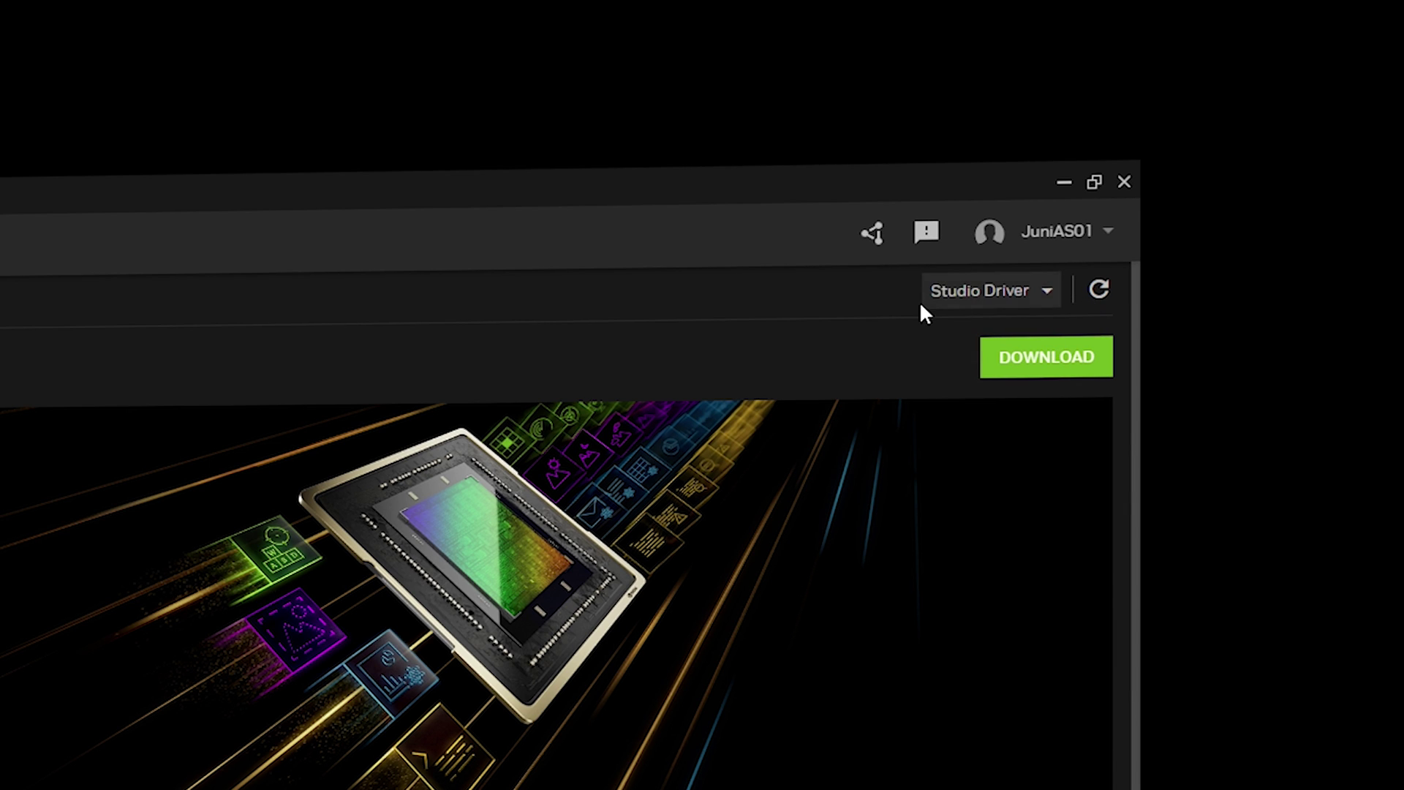
{"action": "left_click", "coordinate": [1012, 294]}
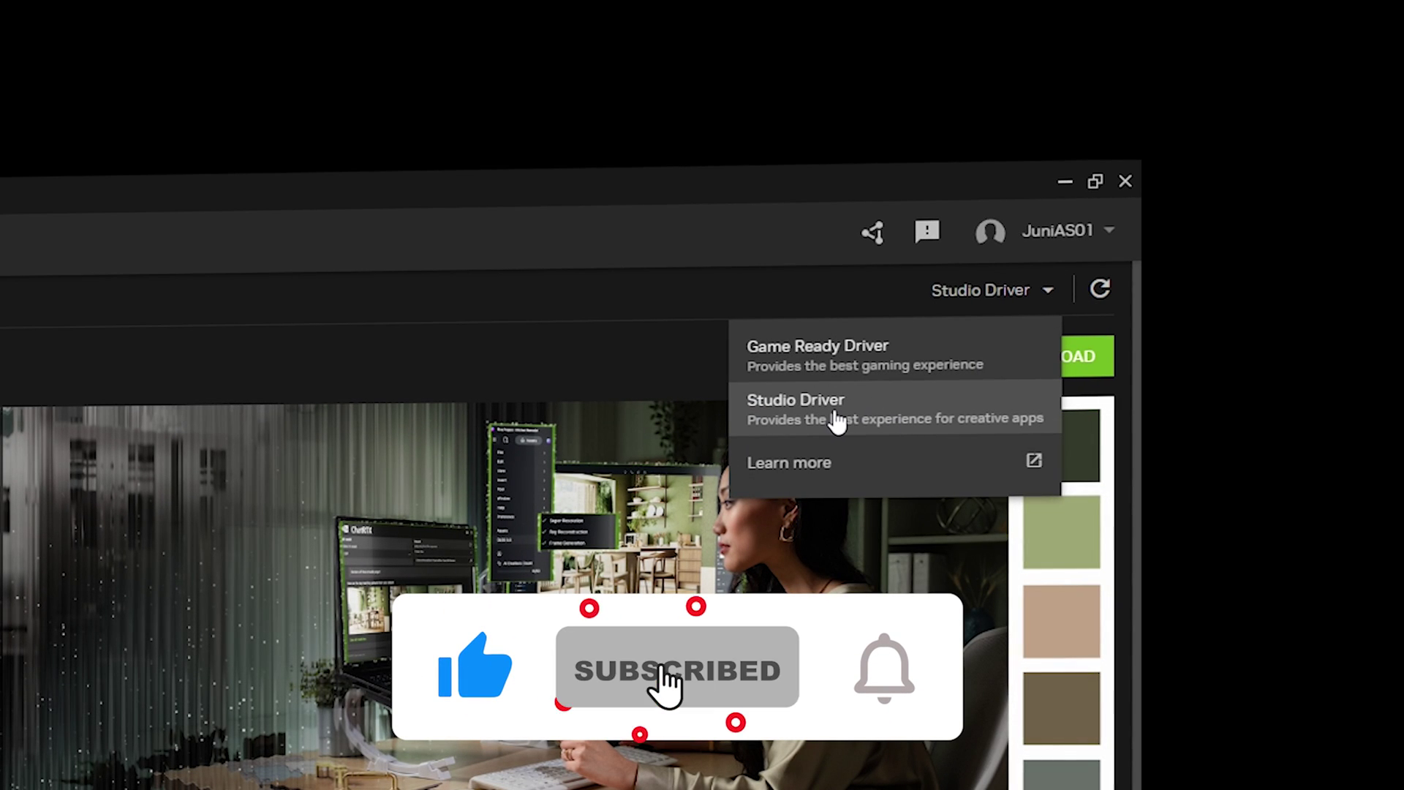
{"action": "left_click", "coordinate": [840, 427]}
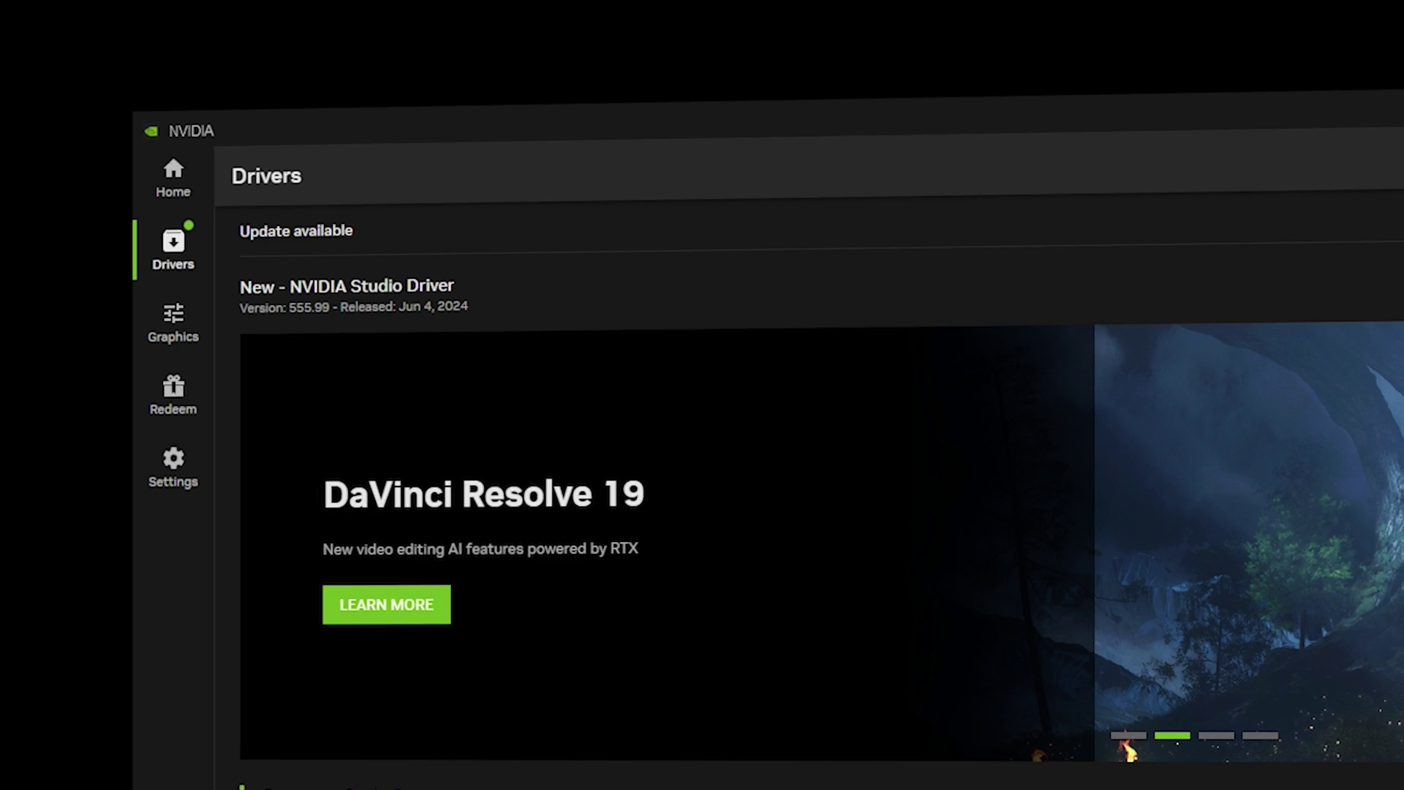
Check the Graphics page's Global Settings, then bring up Program Settings' list options
{"action": "left_click", "coordinate": [170, 337]}
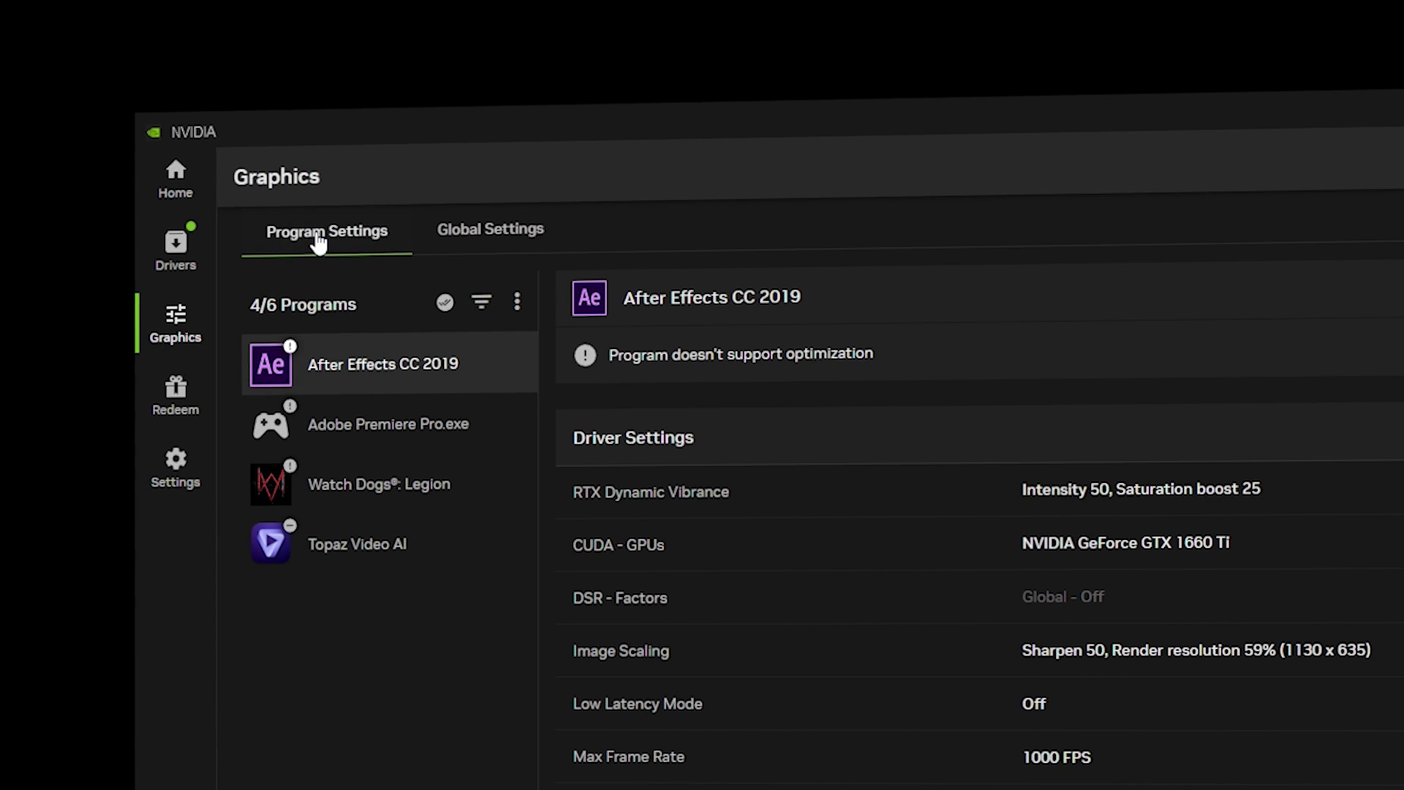
{"action": "left_click", "coordinate": [481, 236]}
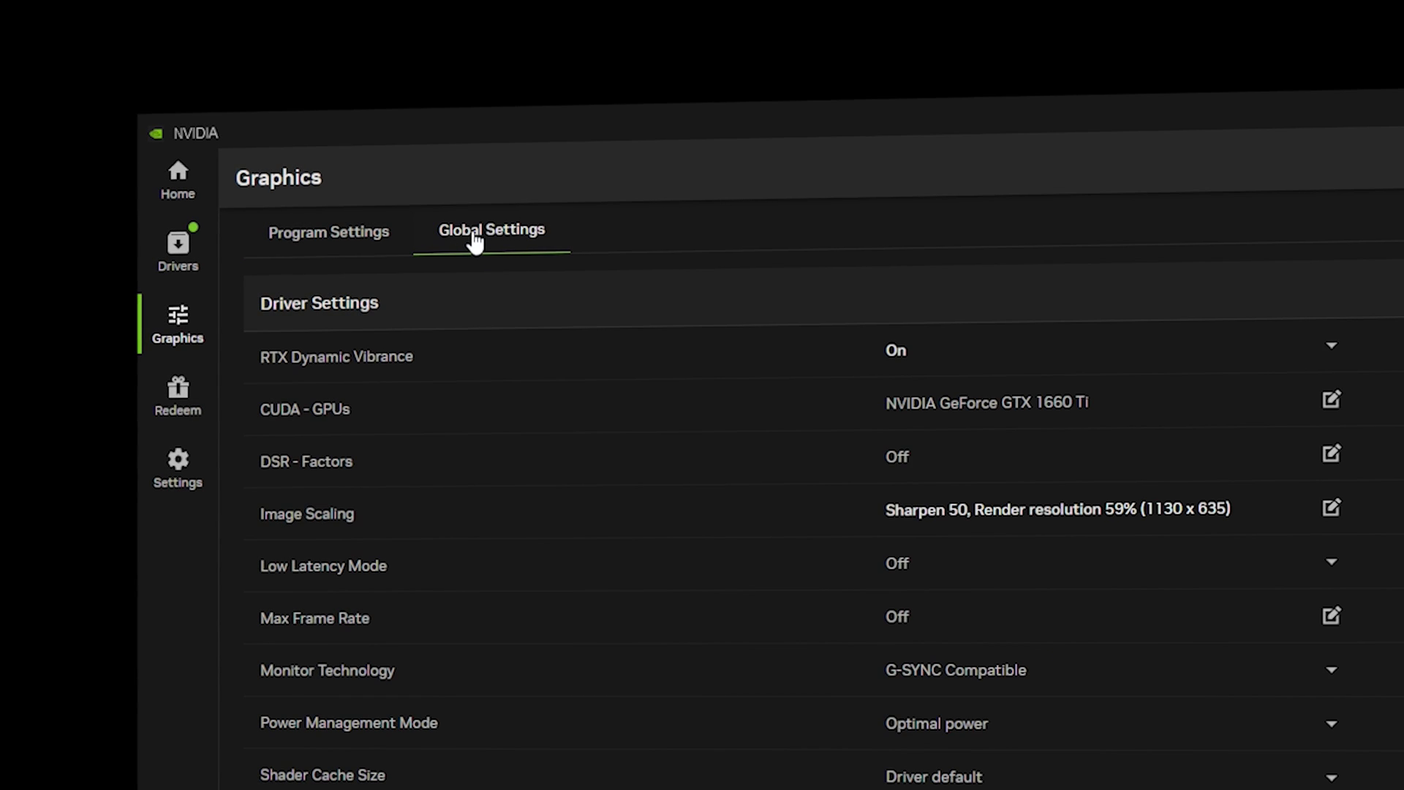
{"action": "left_click", "coordinate": [327, 243]}
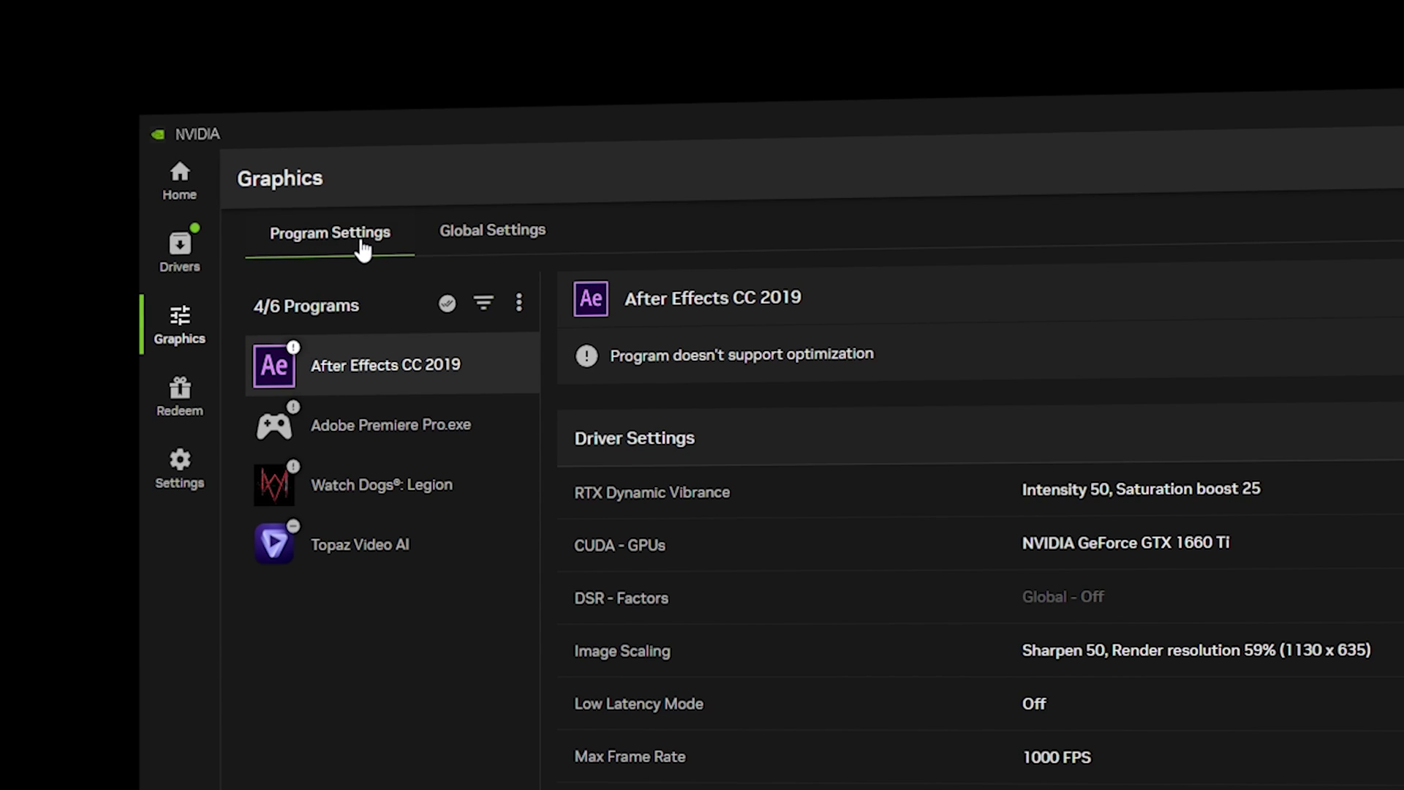
{"action": "left_click", "coordinate": [520, 319]}
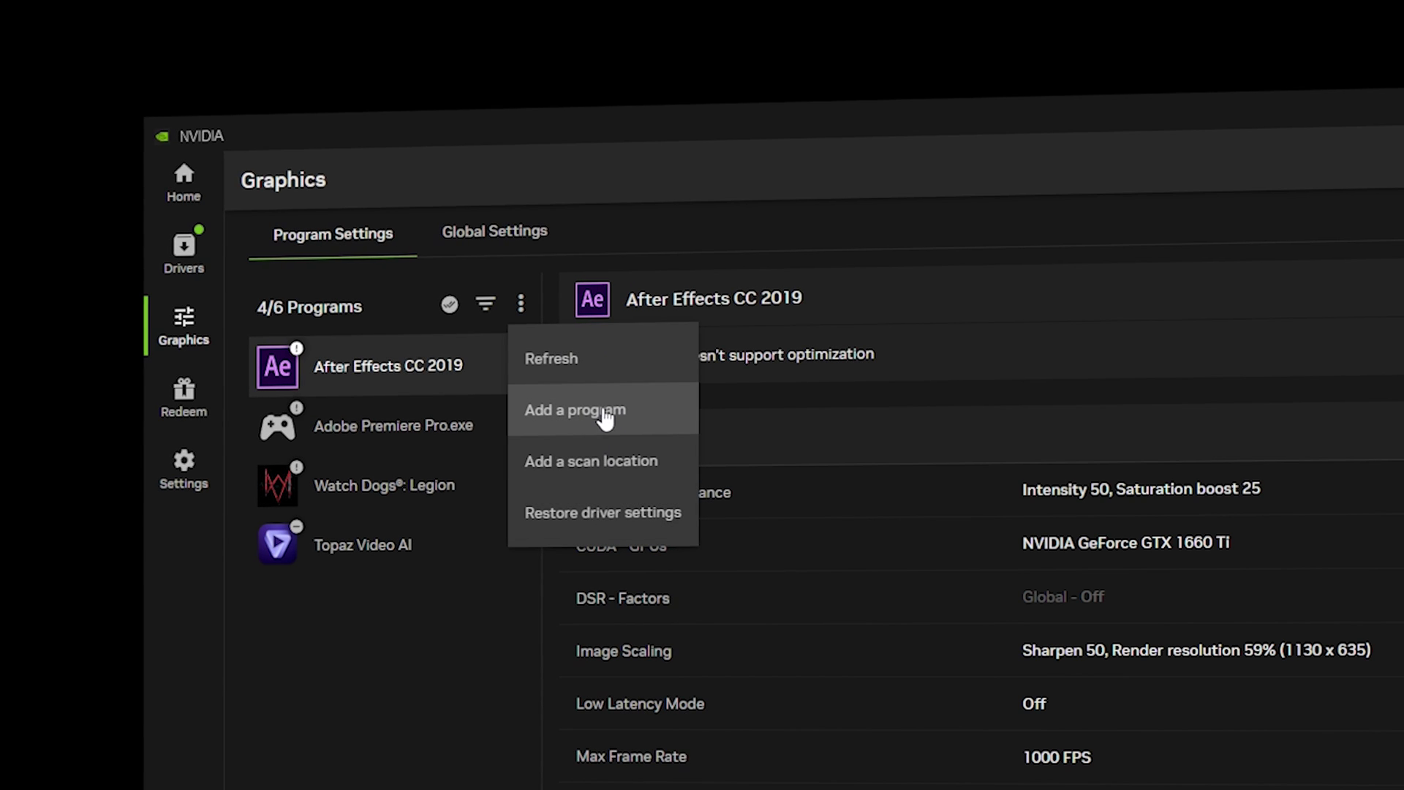
Add Adobe Media Encoder from C:\Program Files\Adobe\Adobe Media Encoder 2020 to the program list
{"action": "left_click", "coordinate": [618, 418]}
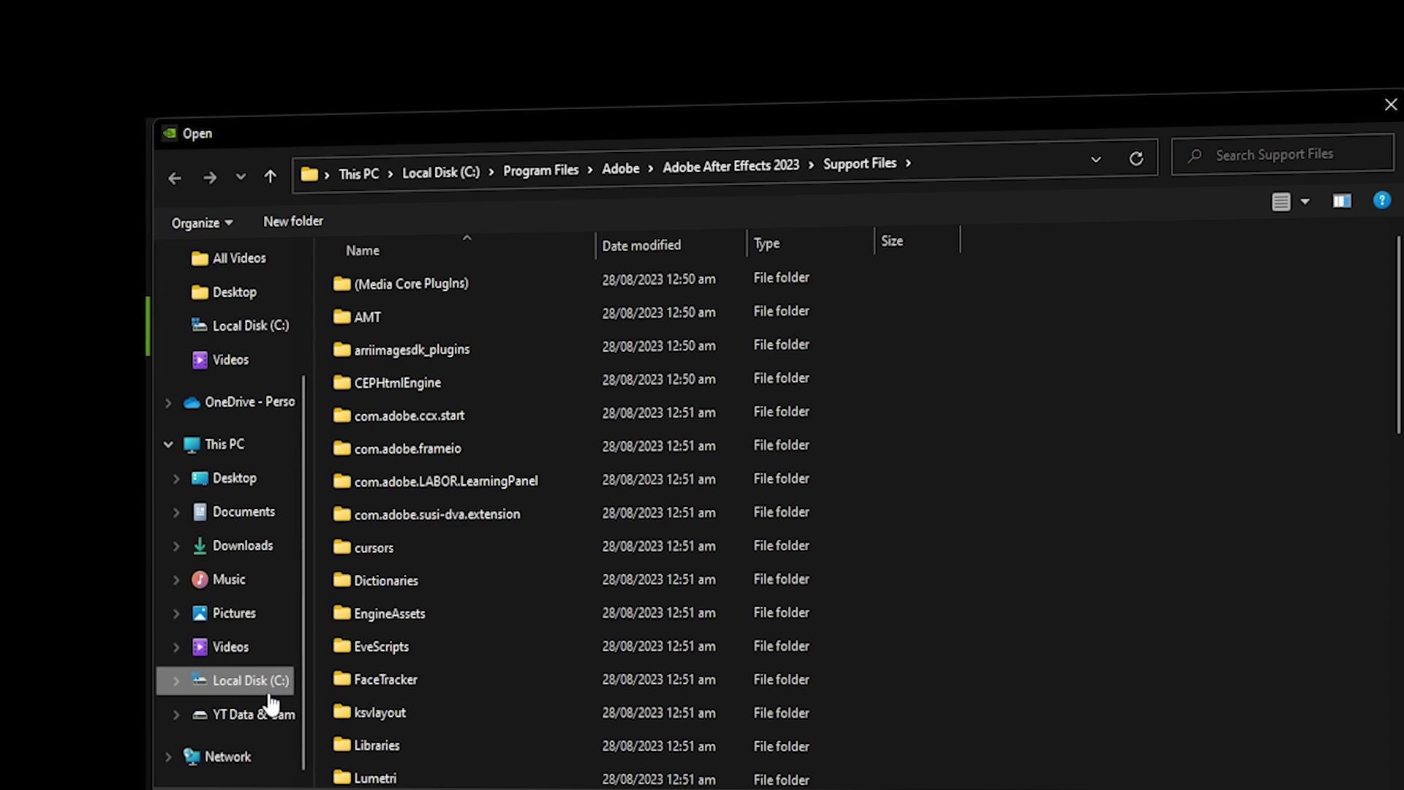
{"action": "left_click", "coordinate": [259, 692]}
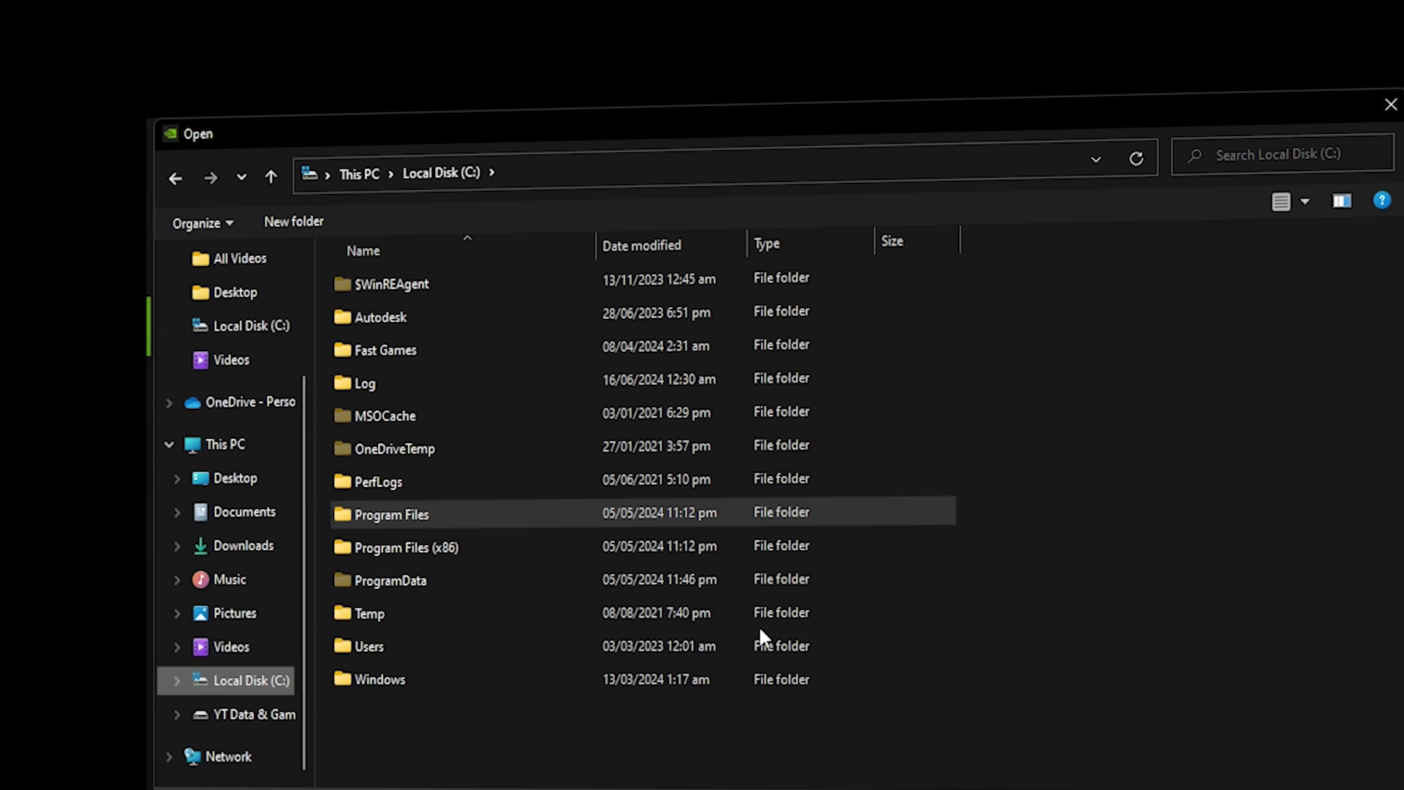
{"action": "left_click", "coordinate": [388, 514]}
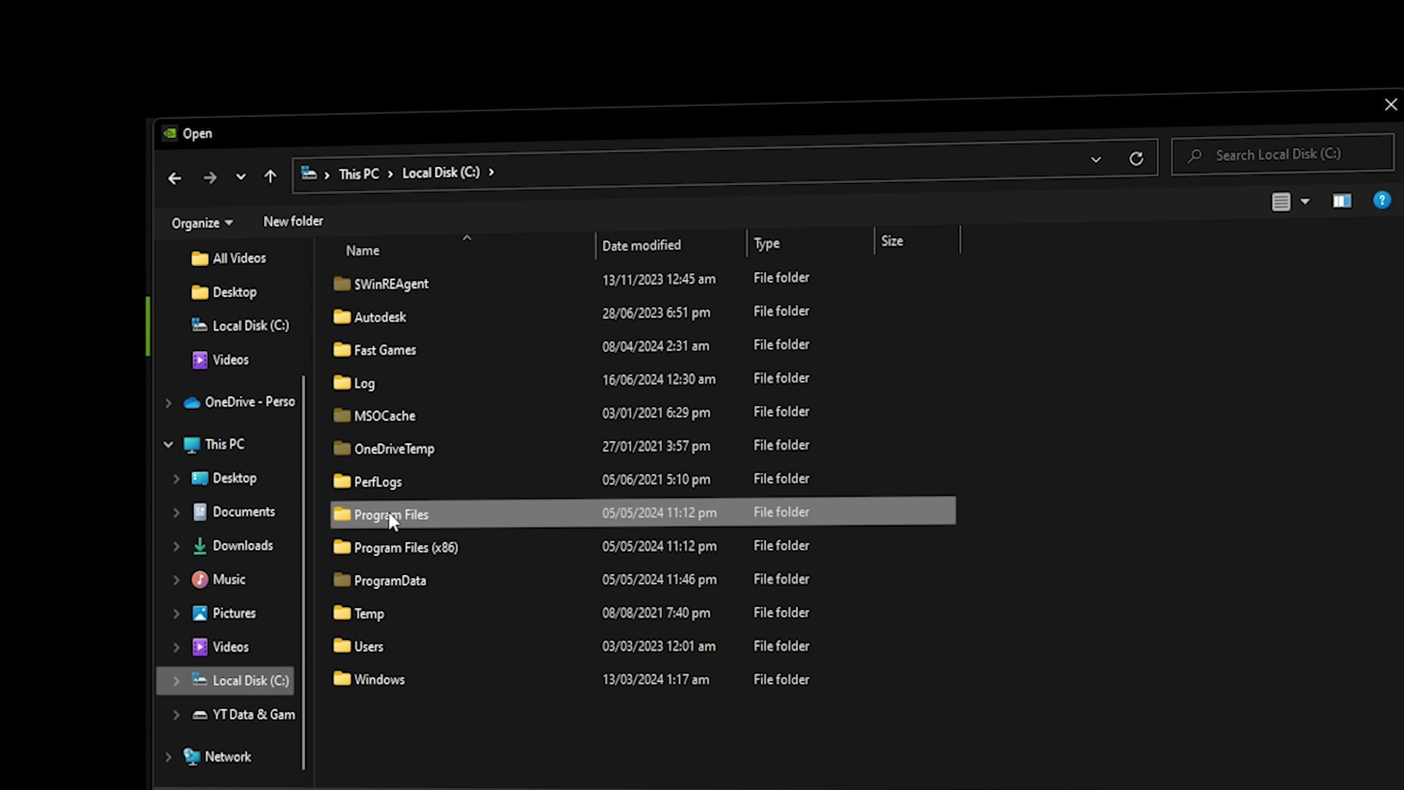
{"action": "double_click", "coordinate": [449, 514]}
{"action": "left_click", "coordinate": [427, 281]}
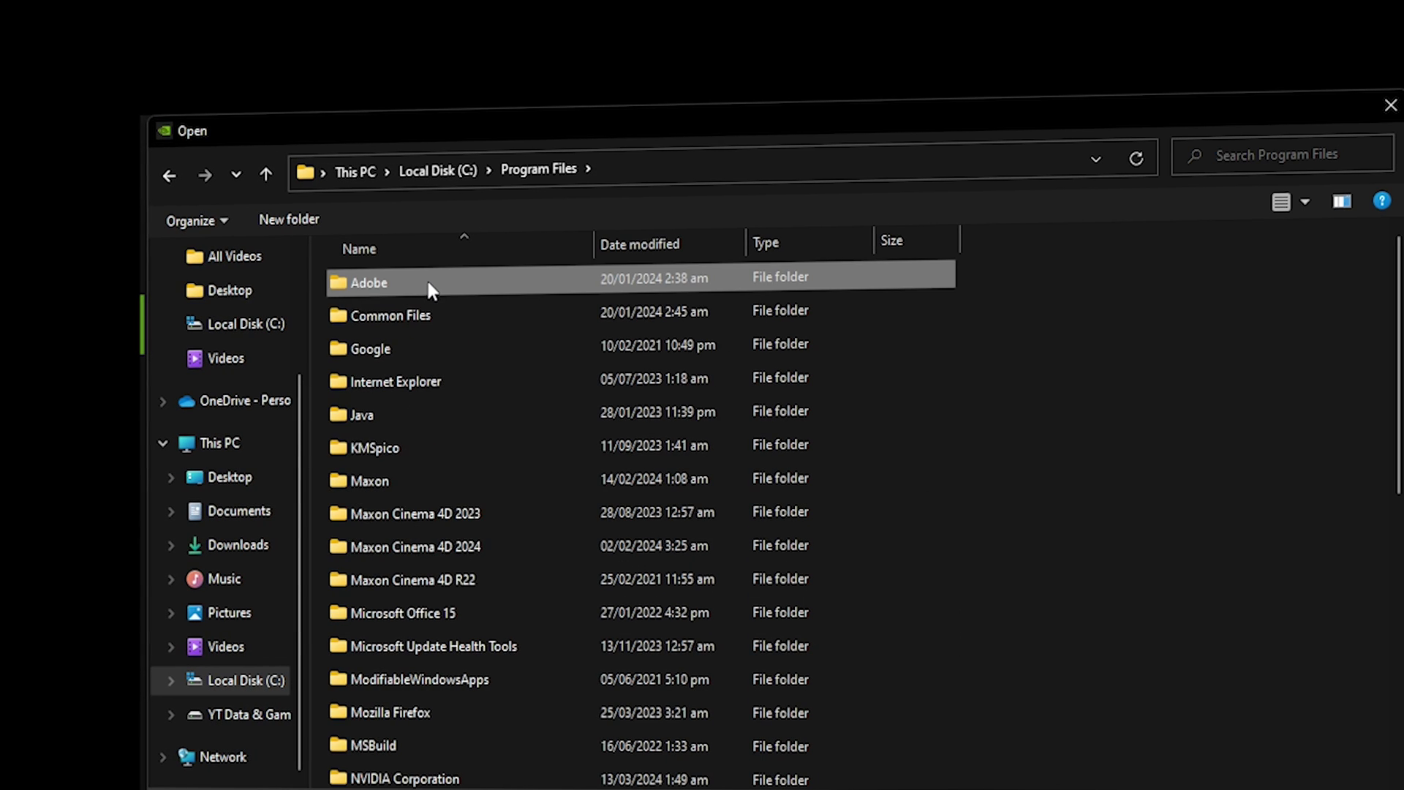
{"action": "double_click", "coordinate": [428, 283]}
{"action": "left_click", "coordinate": [431, 448]}
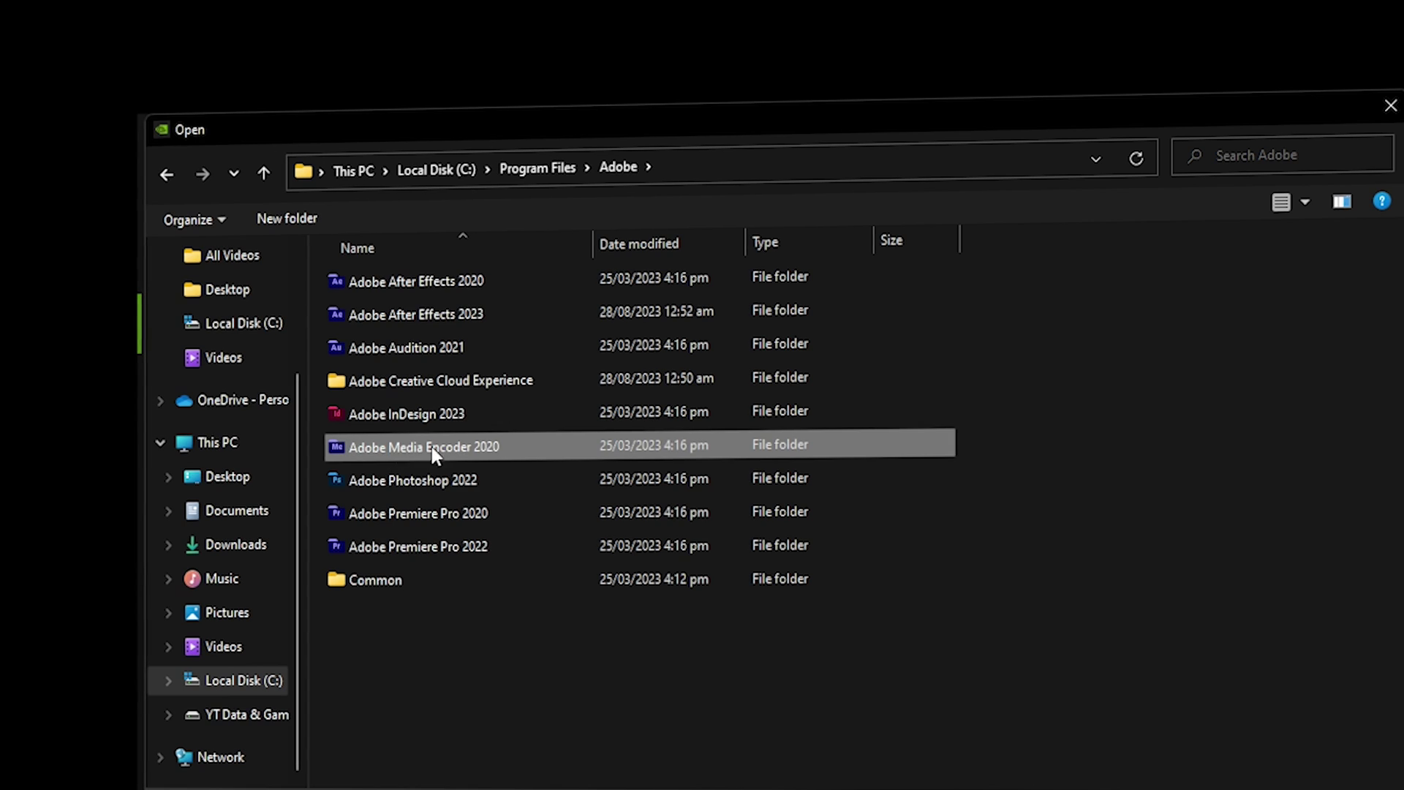
{"action": "mouse_move", "coordinate": [504, 443]}
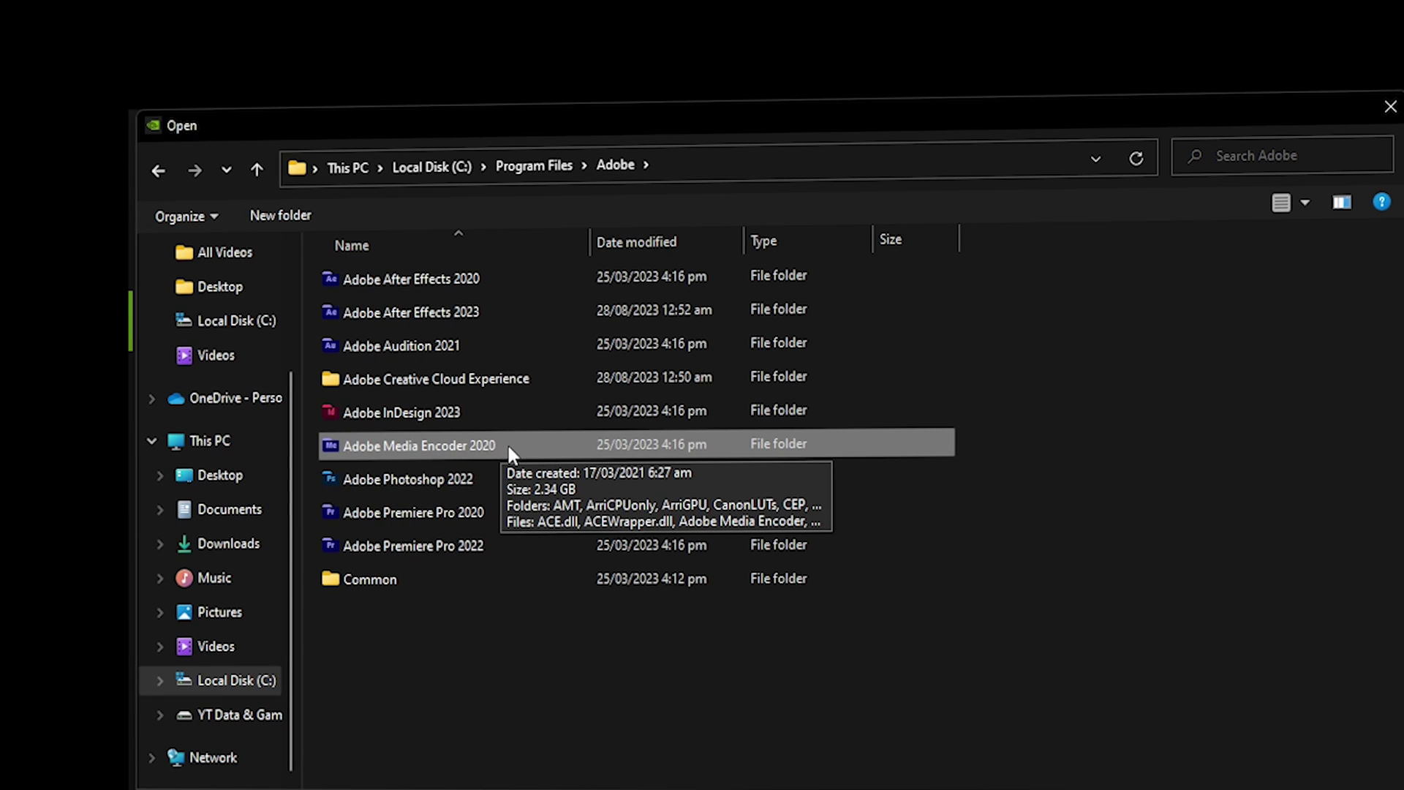
{"action": "double_click", "coordinate": [491, 446]}
{"action": "scroll", "coordinate": [525, 475], "scroll_direction": "down", "scroll_amount": 10}
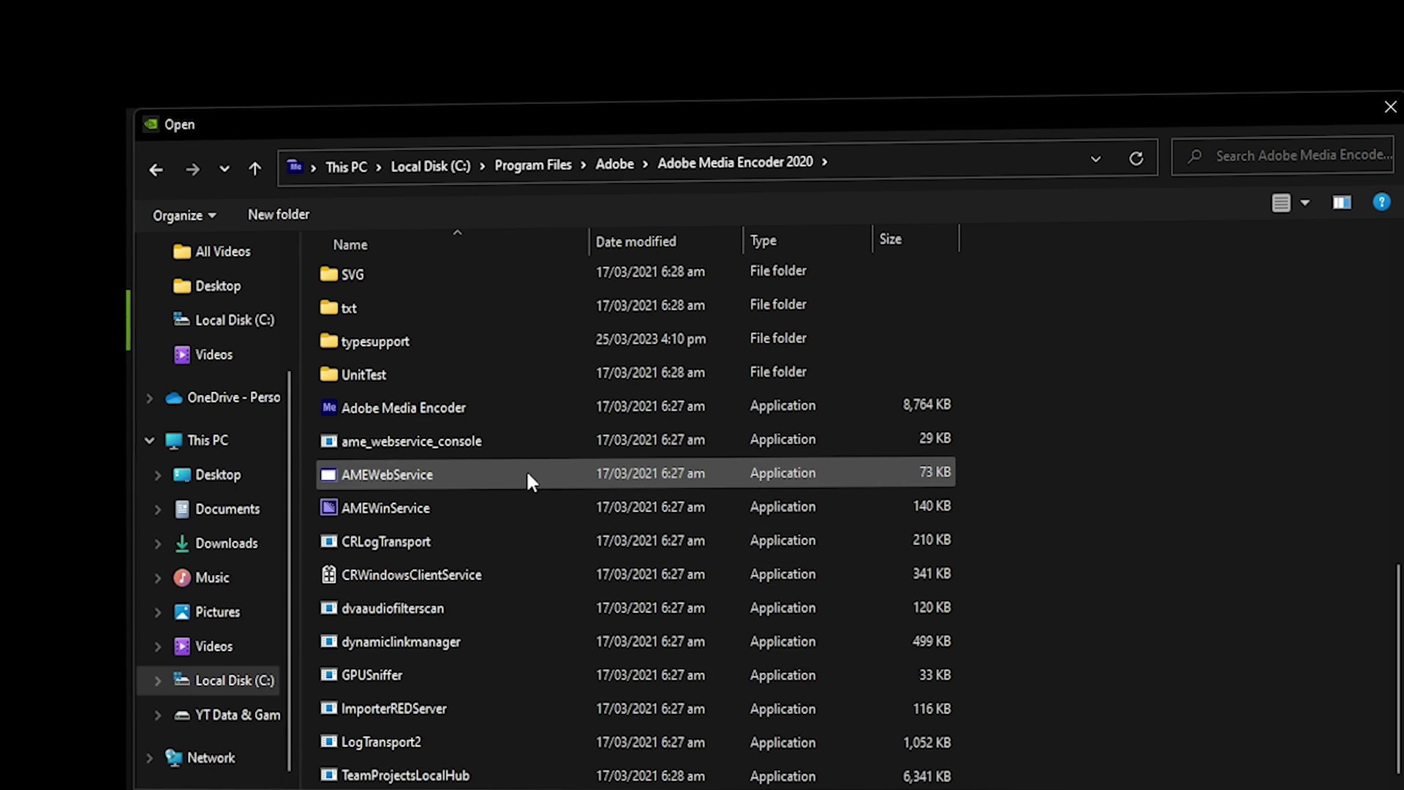
{"action": "left_click", "coordinate": [486, 416]}
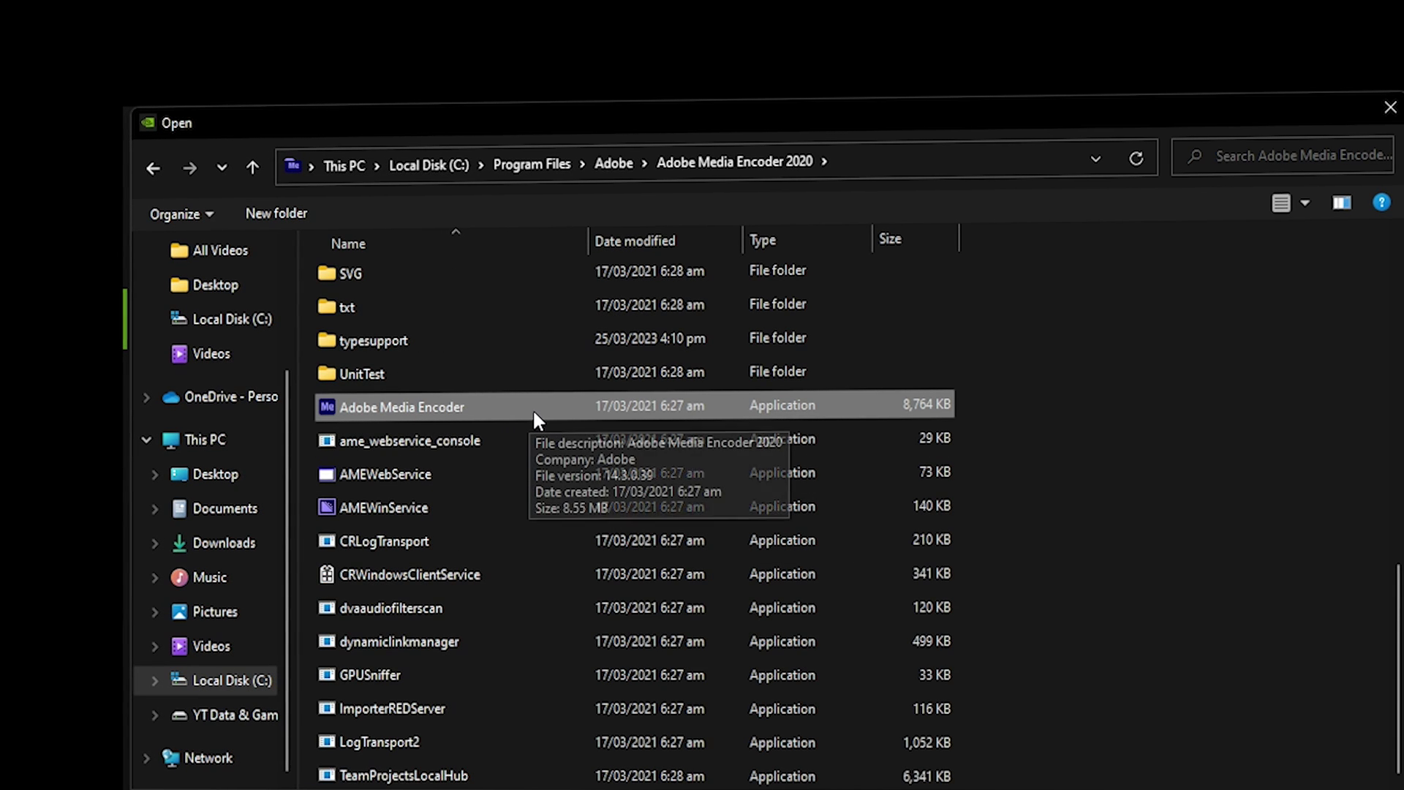
{"action": "double_click", "coordinate": [496, 402]}
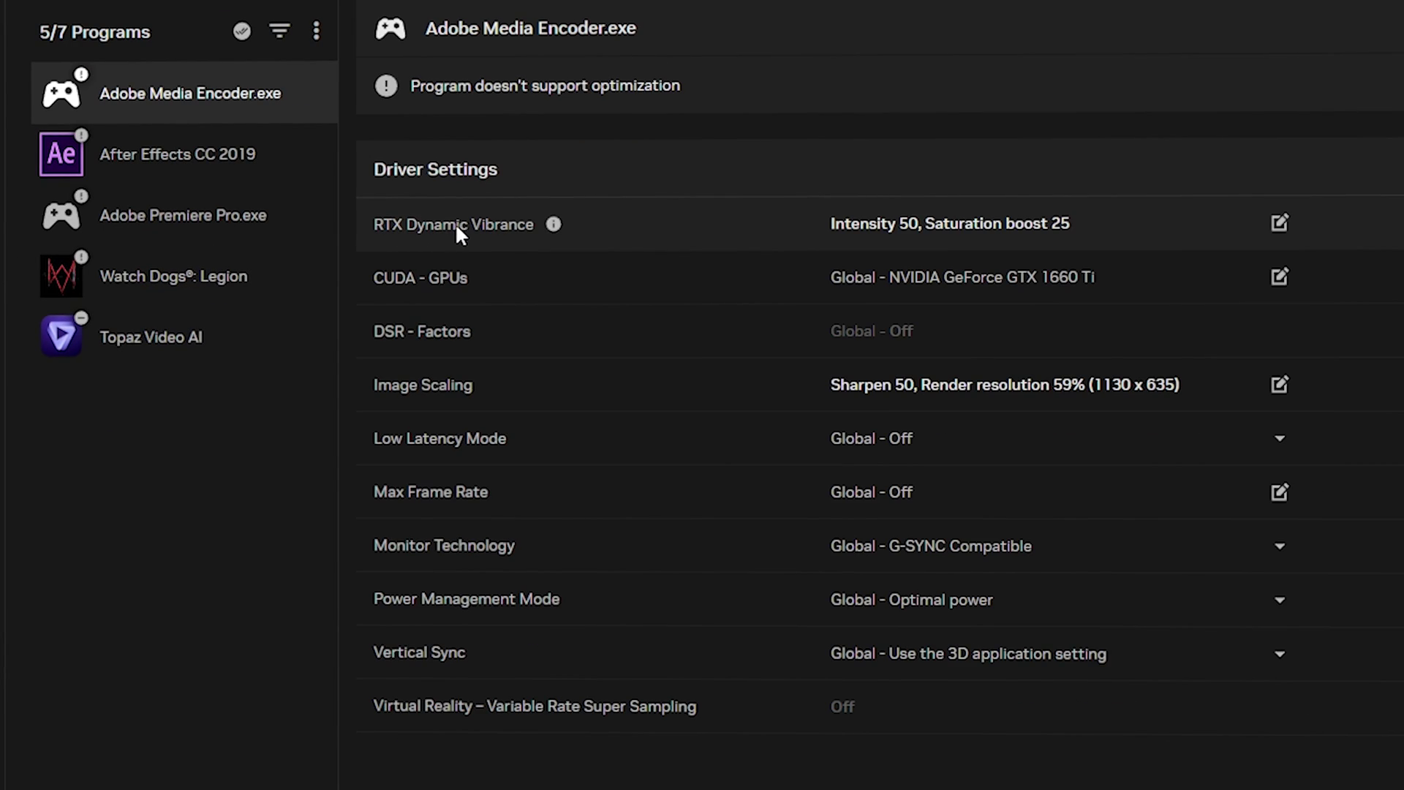
Confirm RTX Dynamic Vibrance (Intensity 50, Saturation boost 25) and use GTX 1660 Ti for CUDA GPUs
{"action": "left_click", "coordinate": [998, 232]}
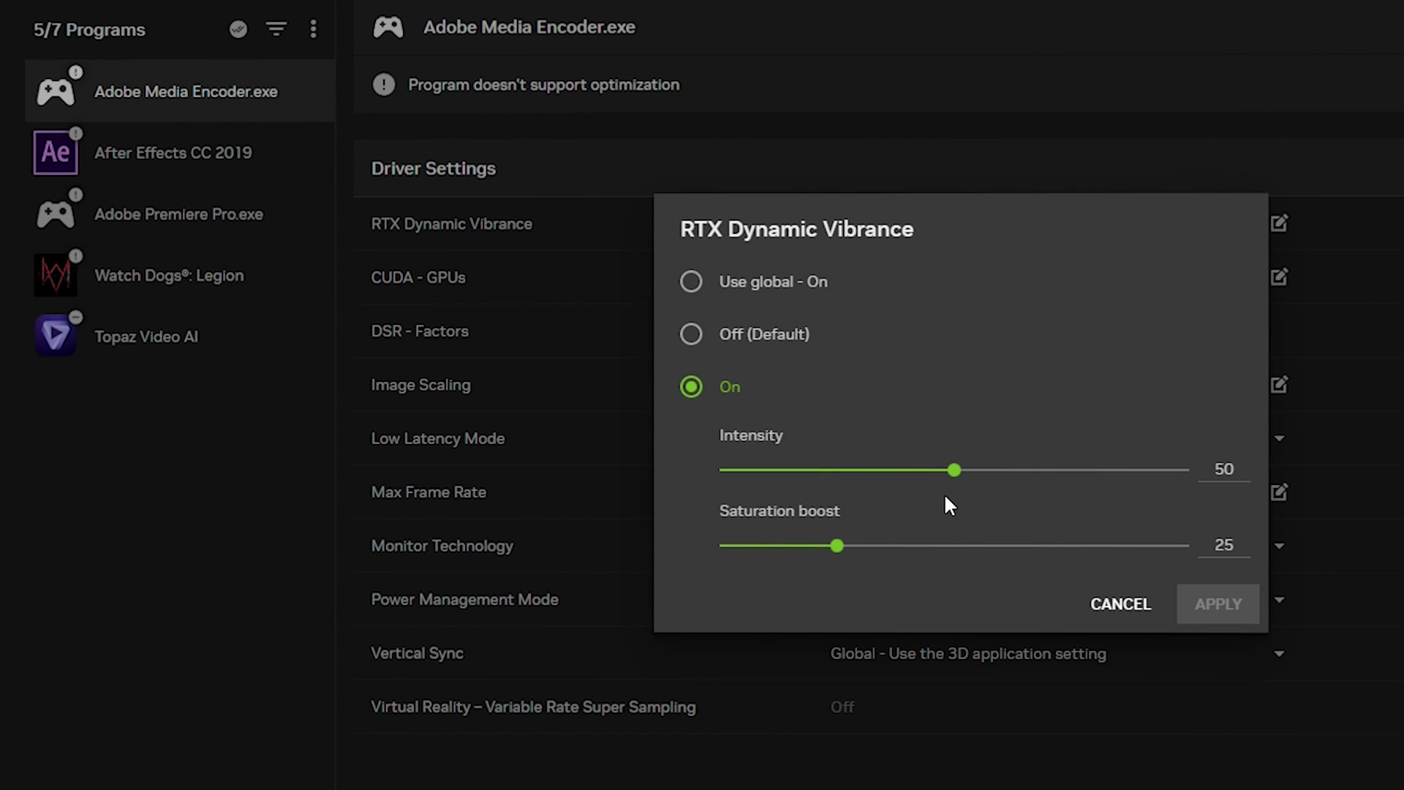
{"action": "left_click", "coordinate": [1218, 601]}
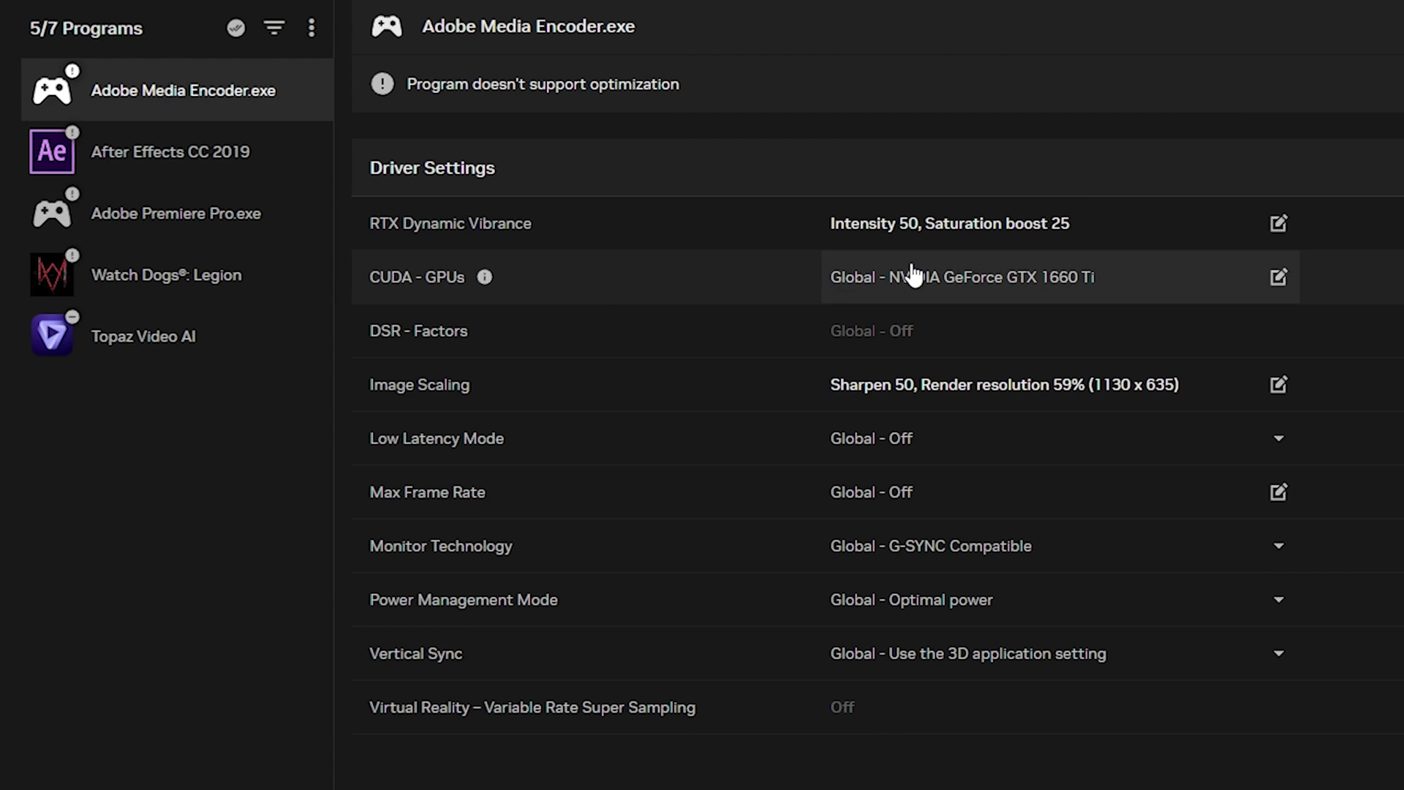
{"action": "left_click", "coordinate": [981, 274]}
{"action": "left_click", "coordinate": [745, 438]}
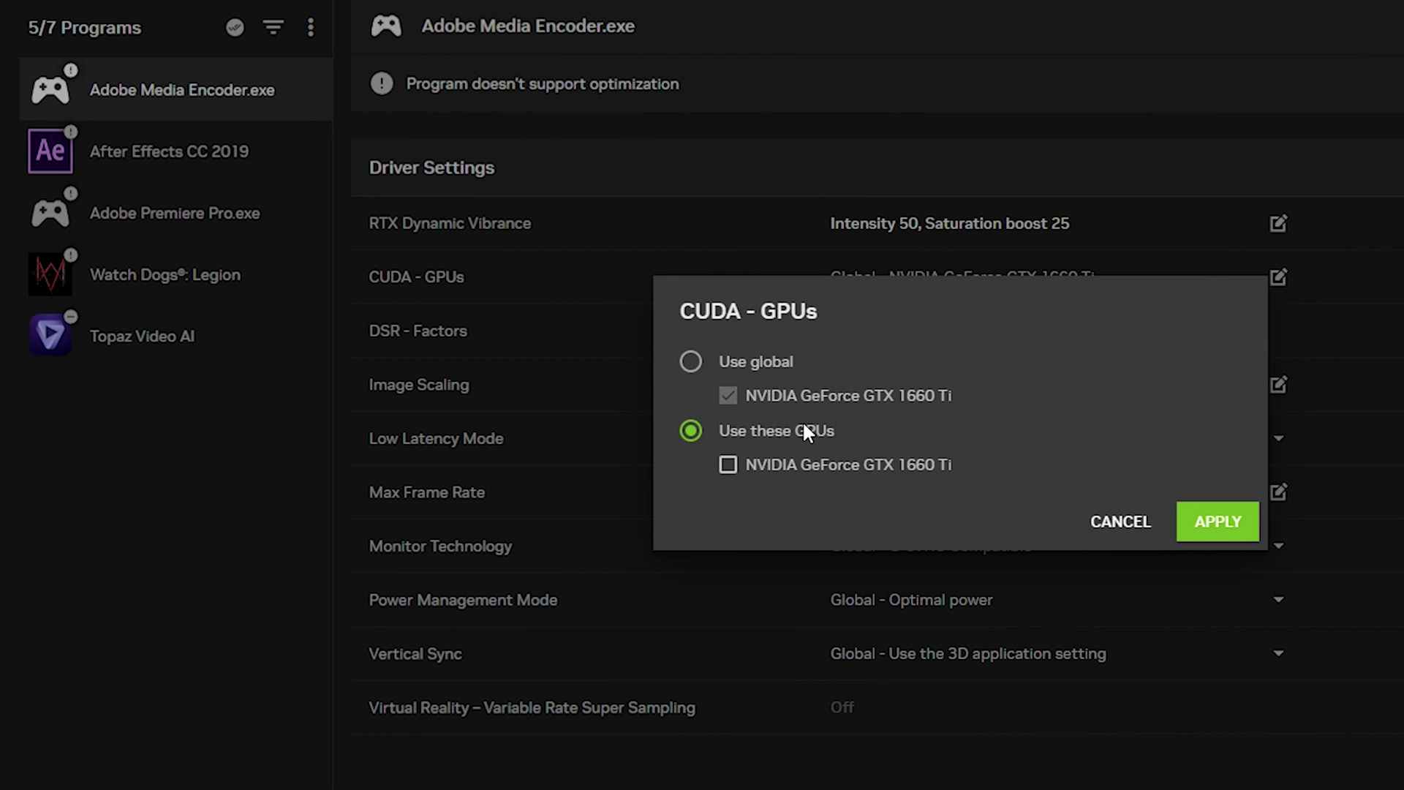
{"action": "left_click", "coordinate": [727, 465]}
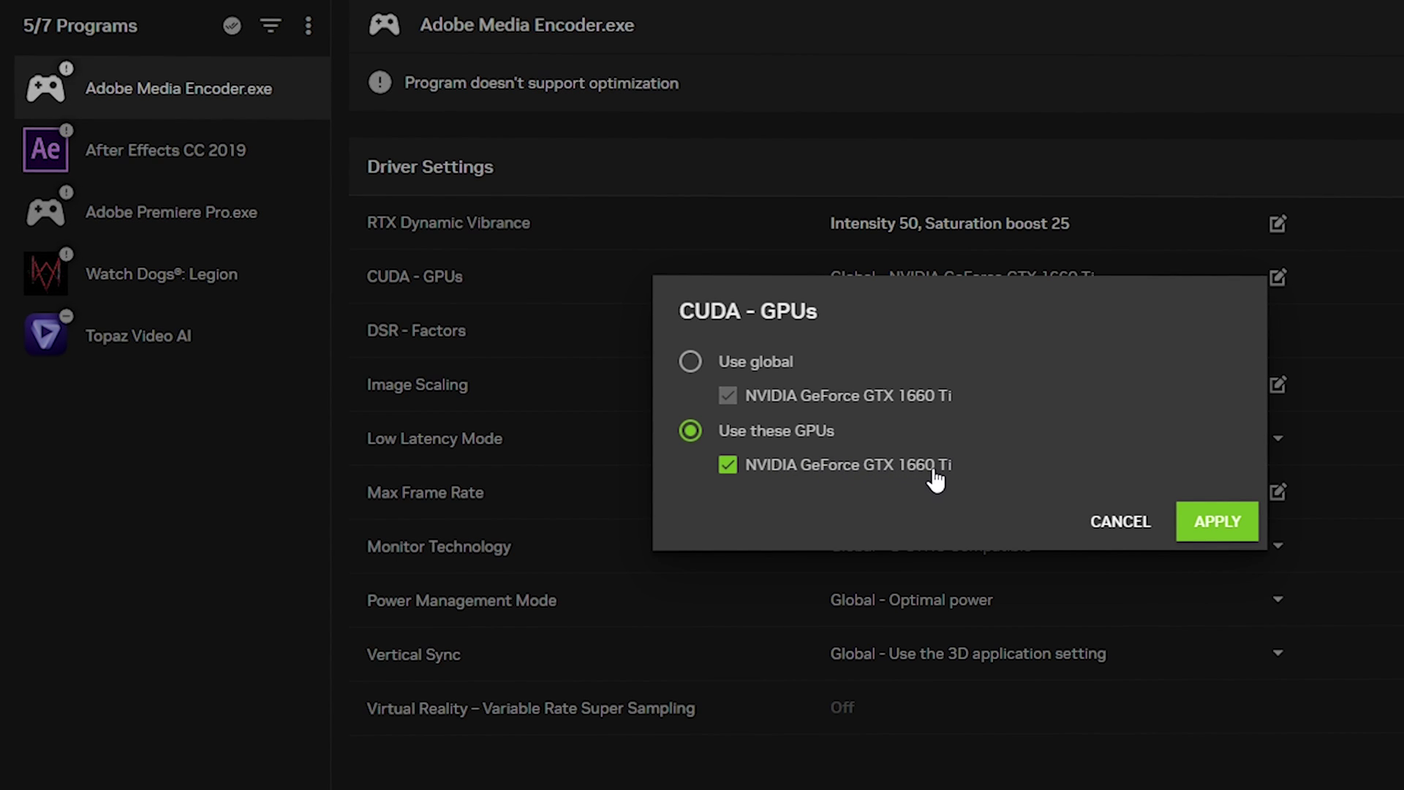
{"action": "left_click", "coordinate": [1243, 523]}
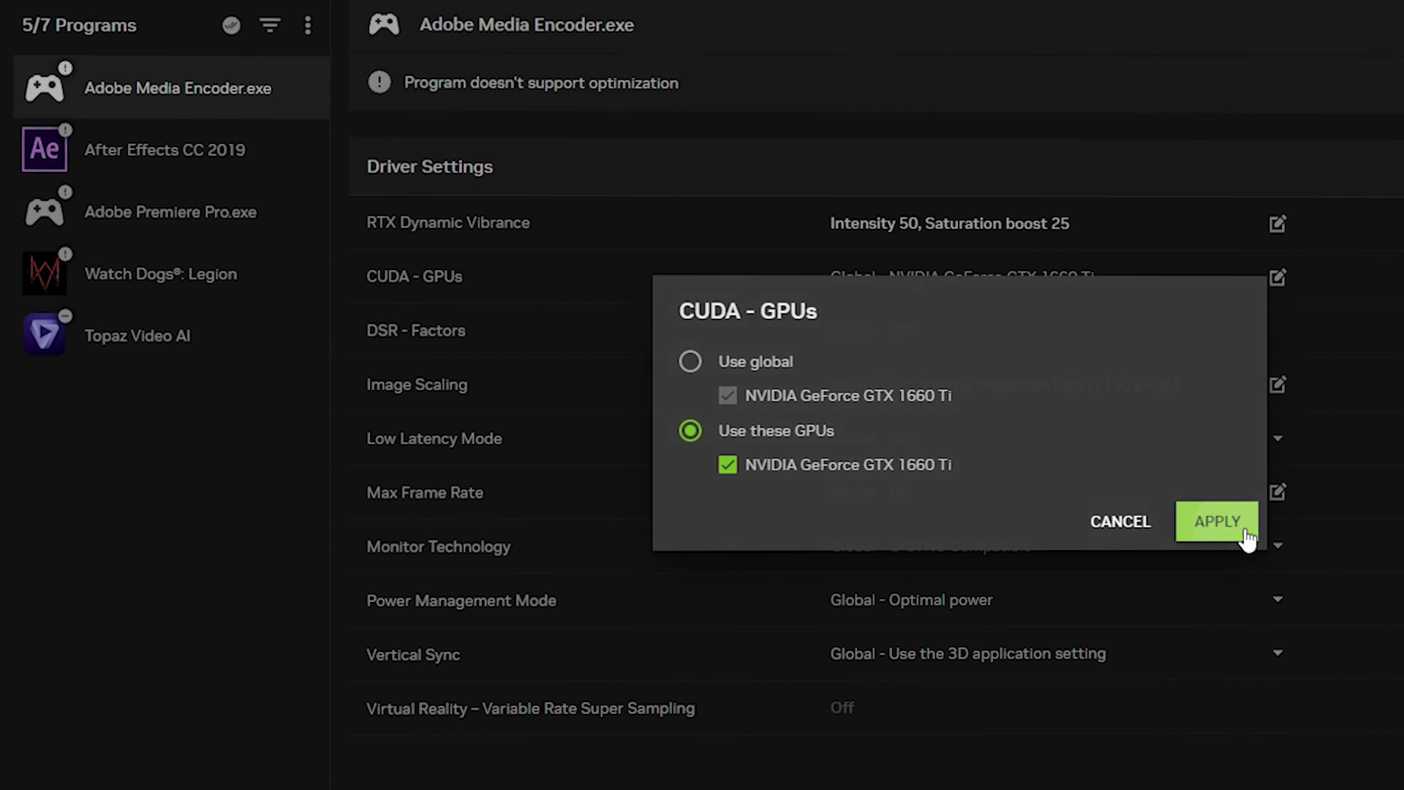
Turn on Image Scaling at 59% (1130 x 635) render resolution with Sharpen 50
{"action": "left_click", "coordinate": [965, 385]}
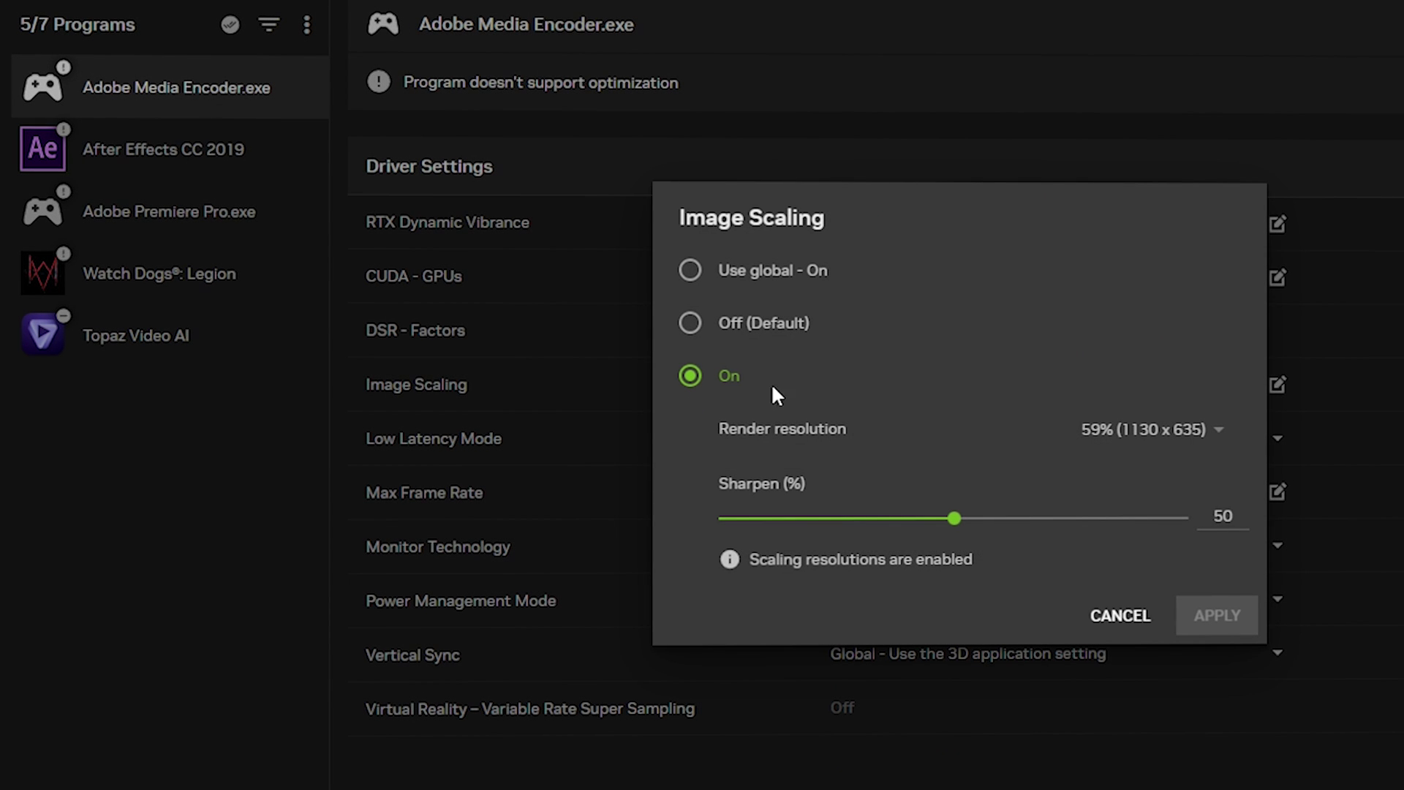
{"action": "left_click", "coordinate": [1152, 427]}
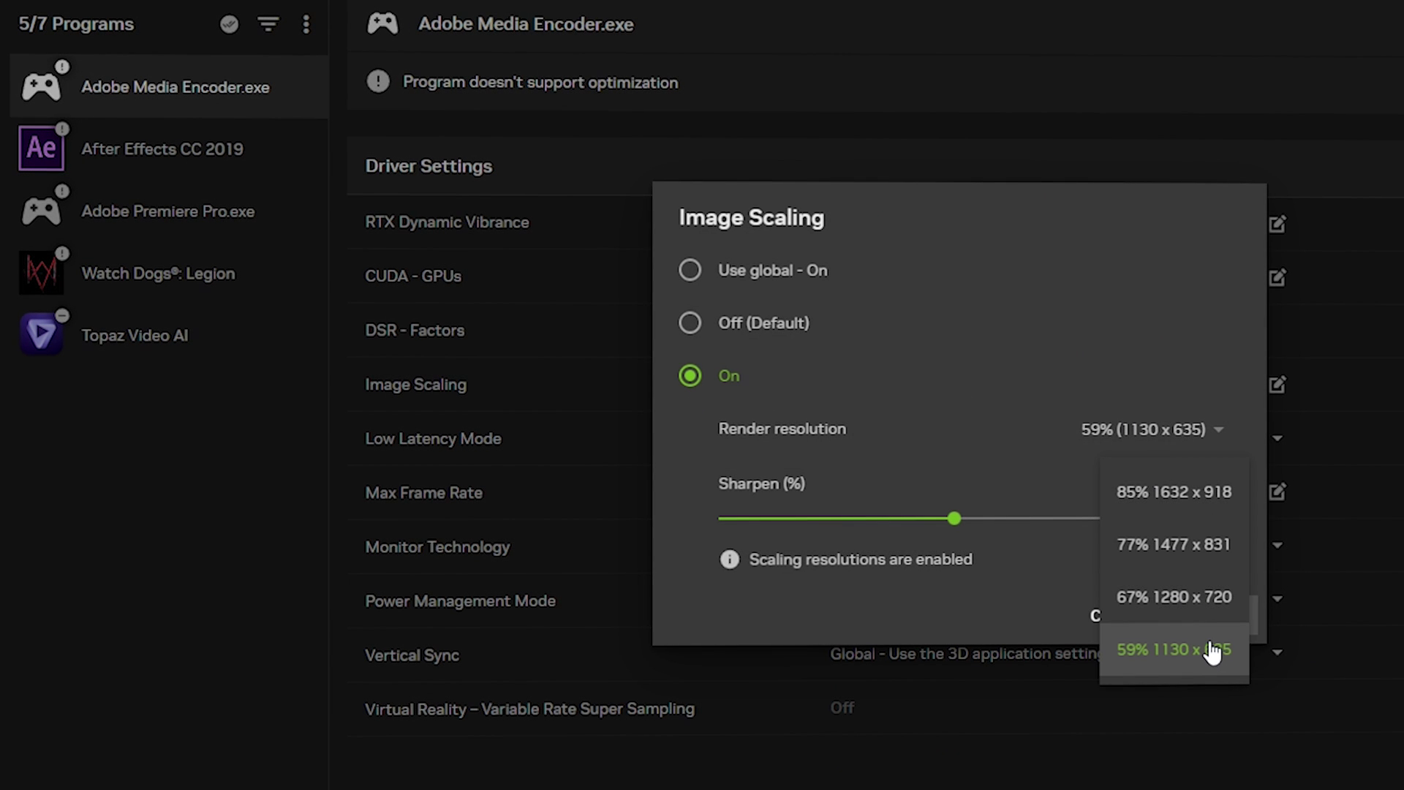
{"action": "left_click", "coordinate": [1210, 648]}
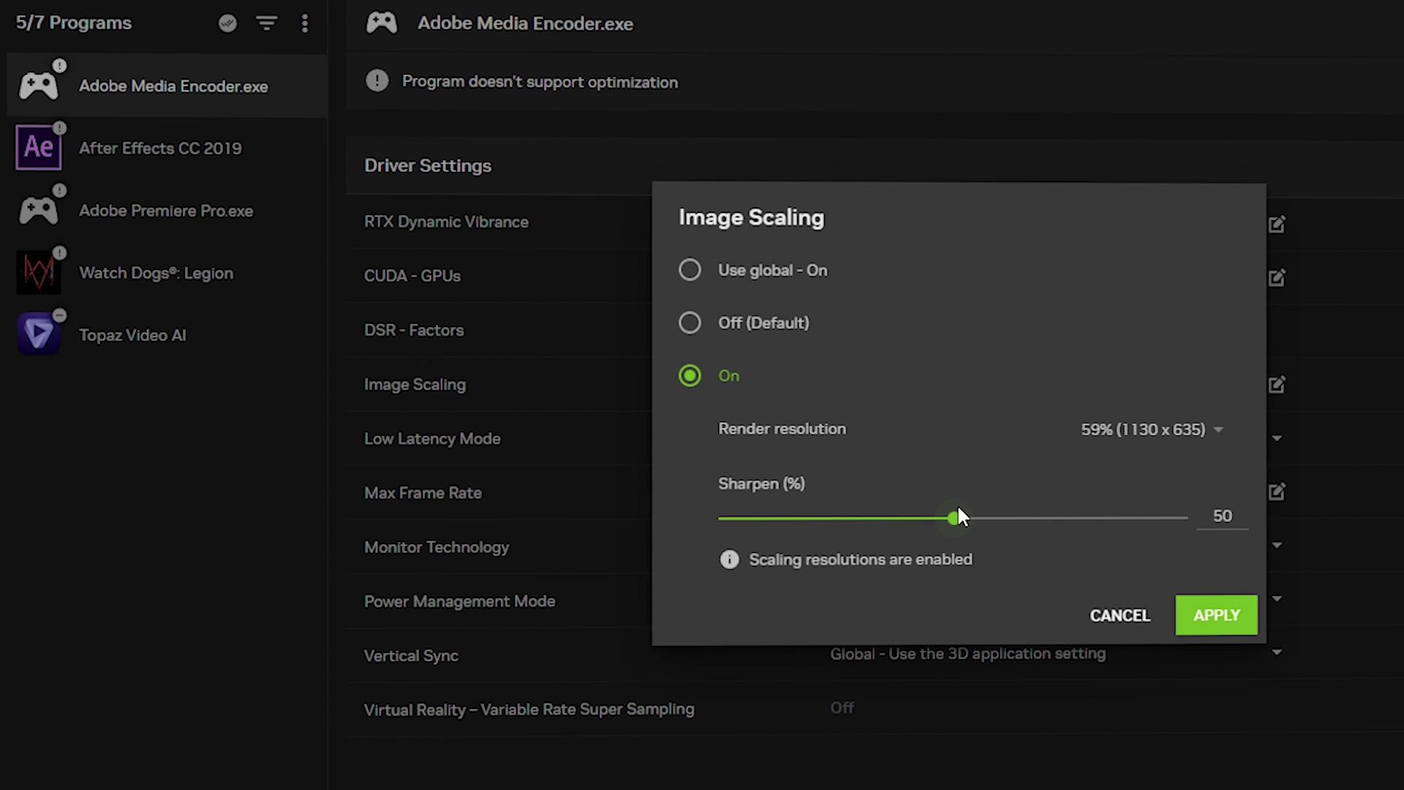
{"action": "left_click", "coordinate": [1236, 614]}
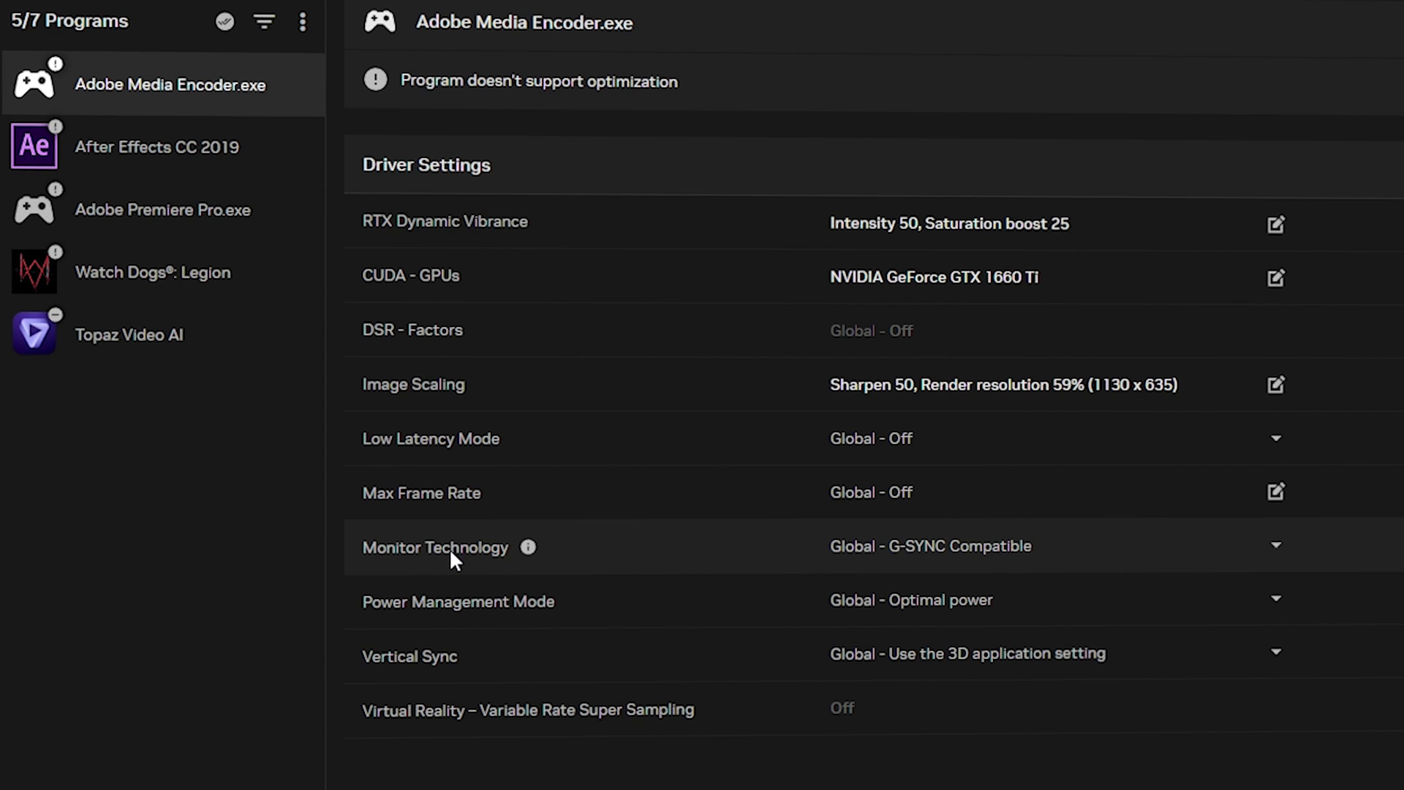
Set Power Management Mode to Prefer maximum performance, then go to the app's Settings page
{"action": "scroll", "coordinate": [464, 576], "scroll_direction": "down", "scroll_amount": 1}
{"action": "left_click", "coordinate": [889, 537]}
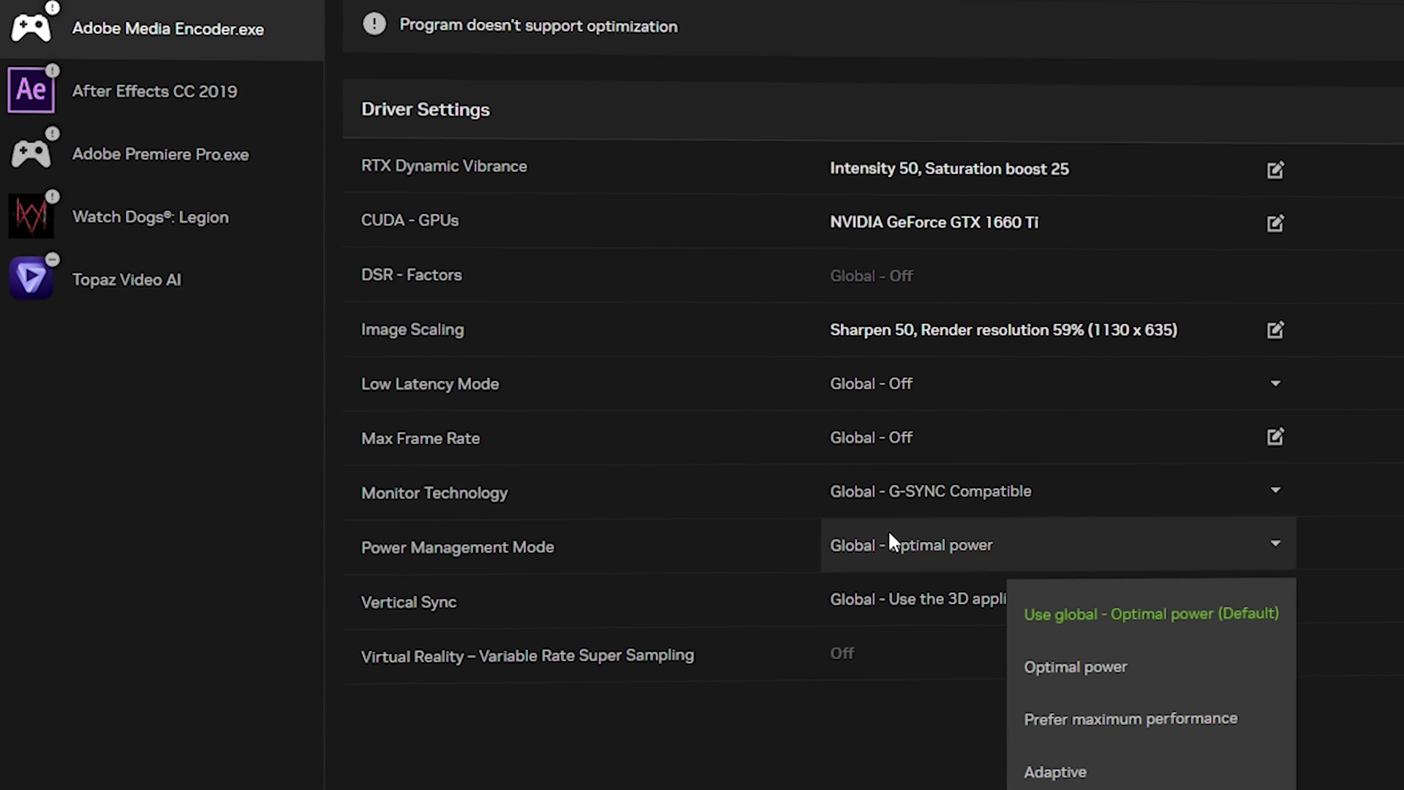
{"action": "left_click", "coordinate": [1150, 727]}
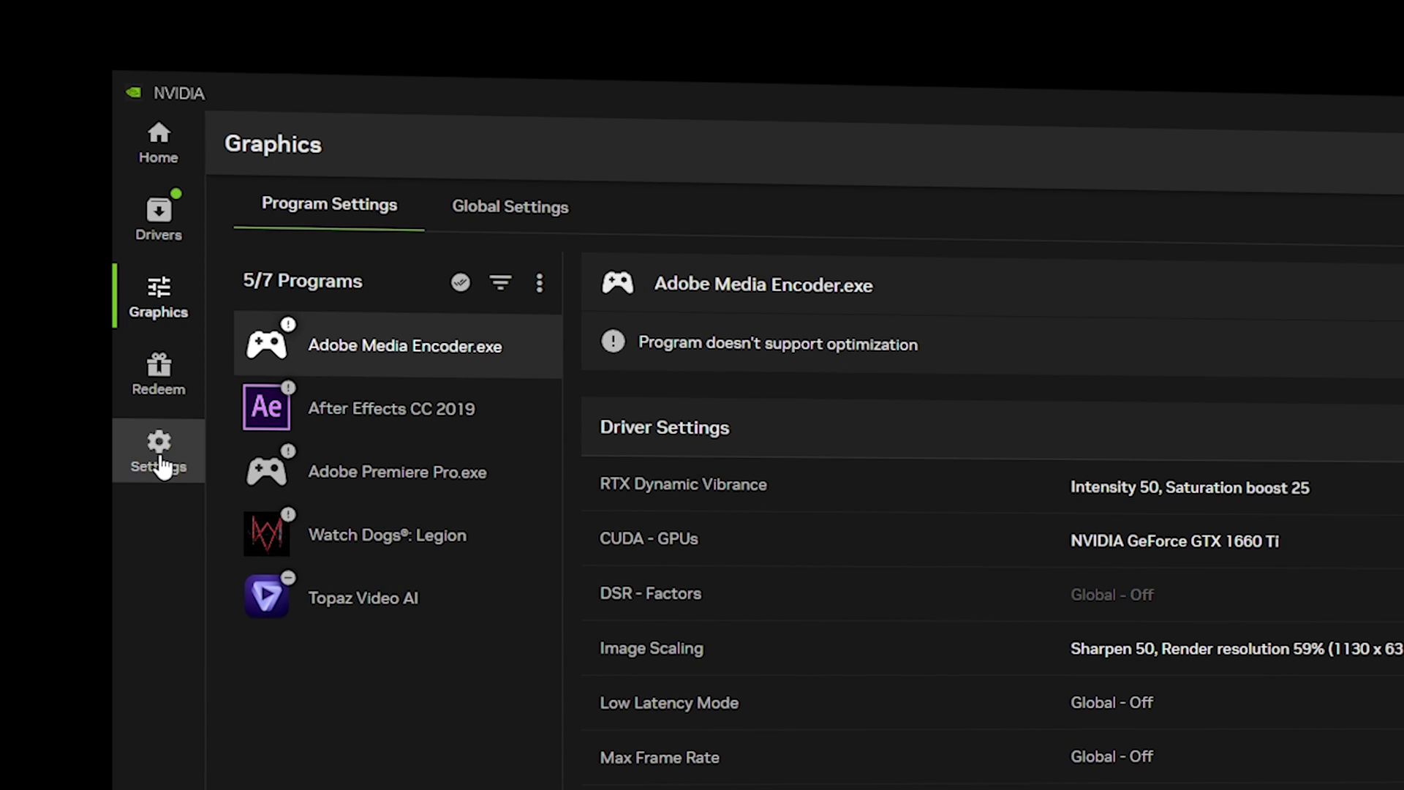
{"action": "left_click", "coordinate": [157, 461]}
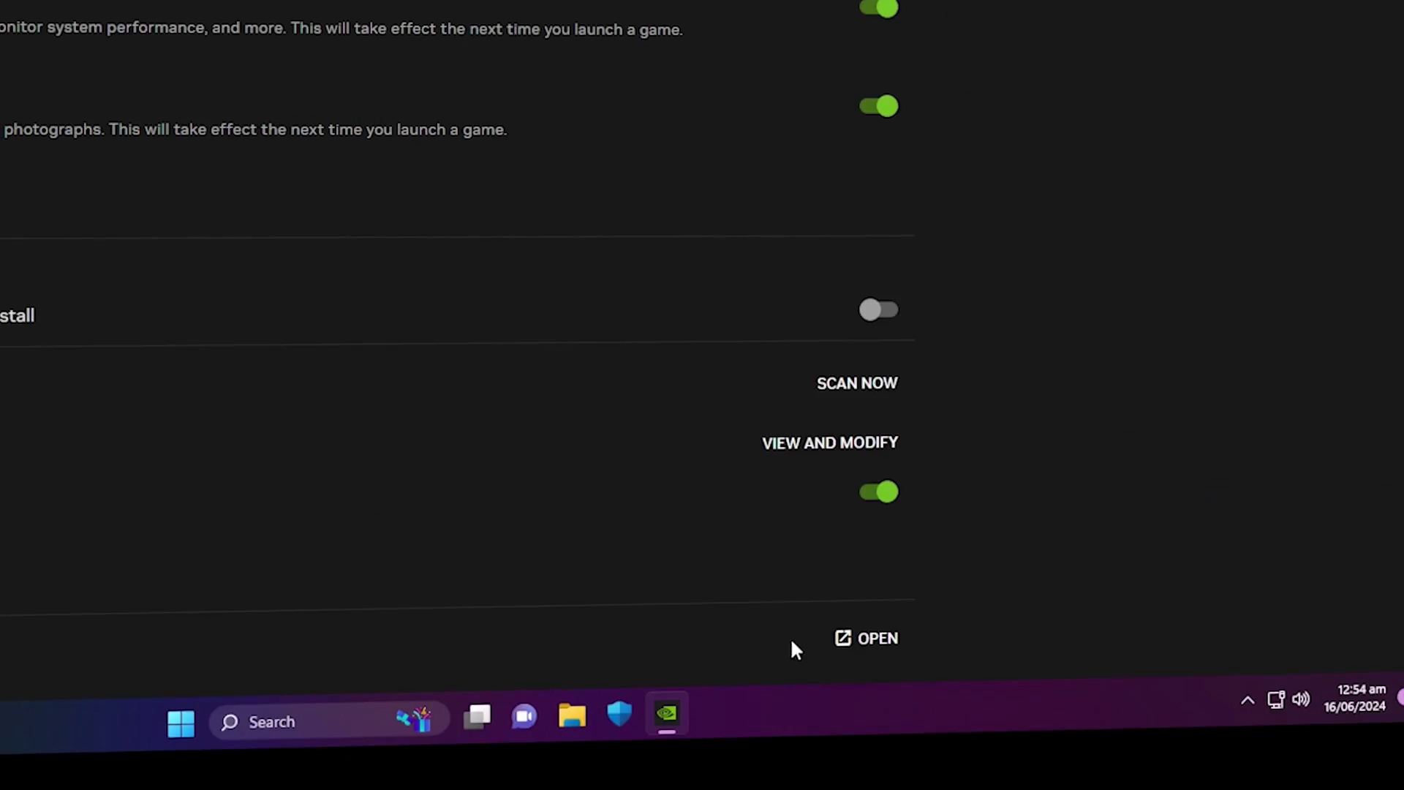
Launch NVIDIA Control Panel from the System settings
{"action": "left_click", "coordinate": [877, 638]}
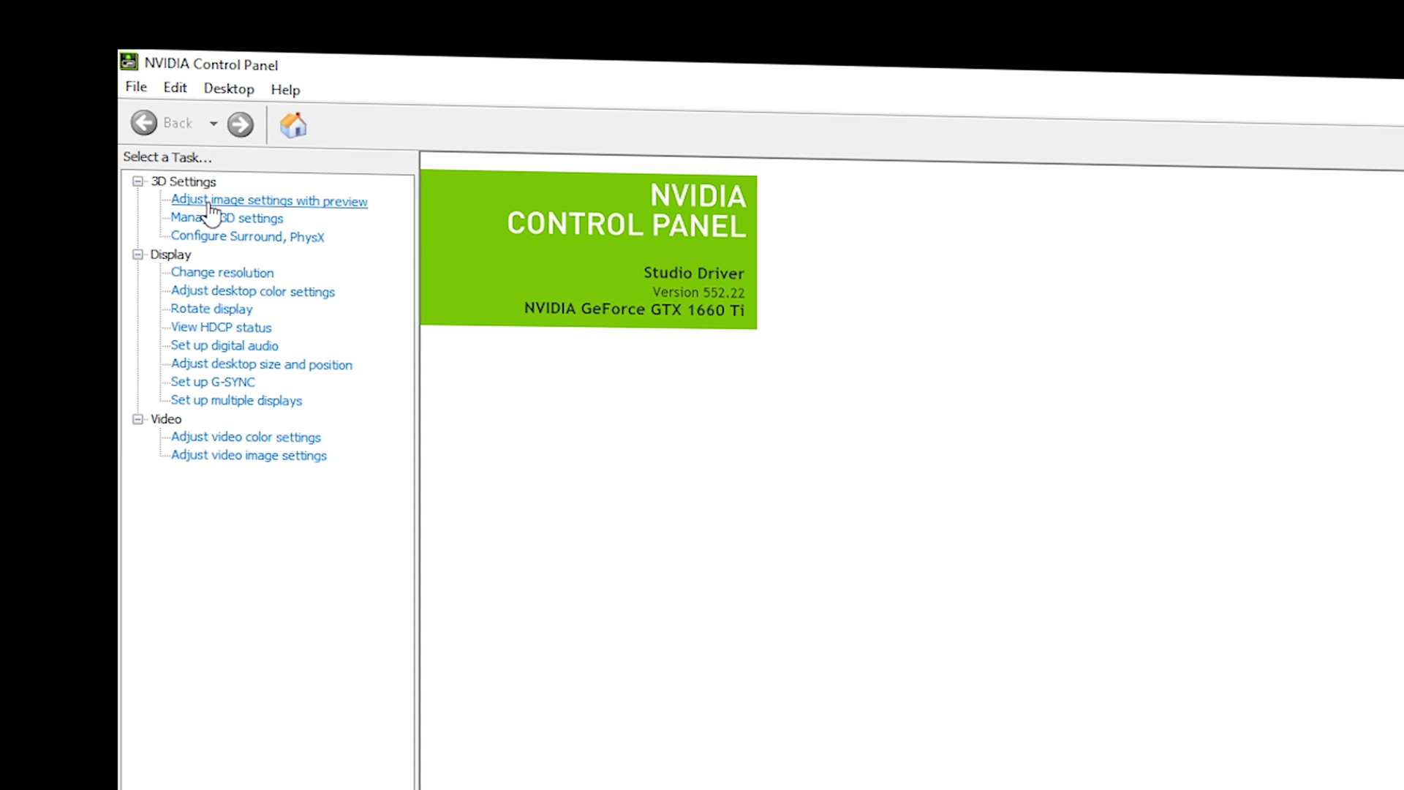
Look at the image preview page, then keep the PhysX processor on GeForce GTX 1660 Ti
{"action": "left_click", "coordinate": [288, 204]}
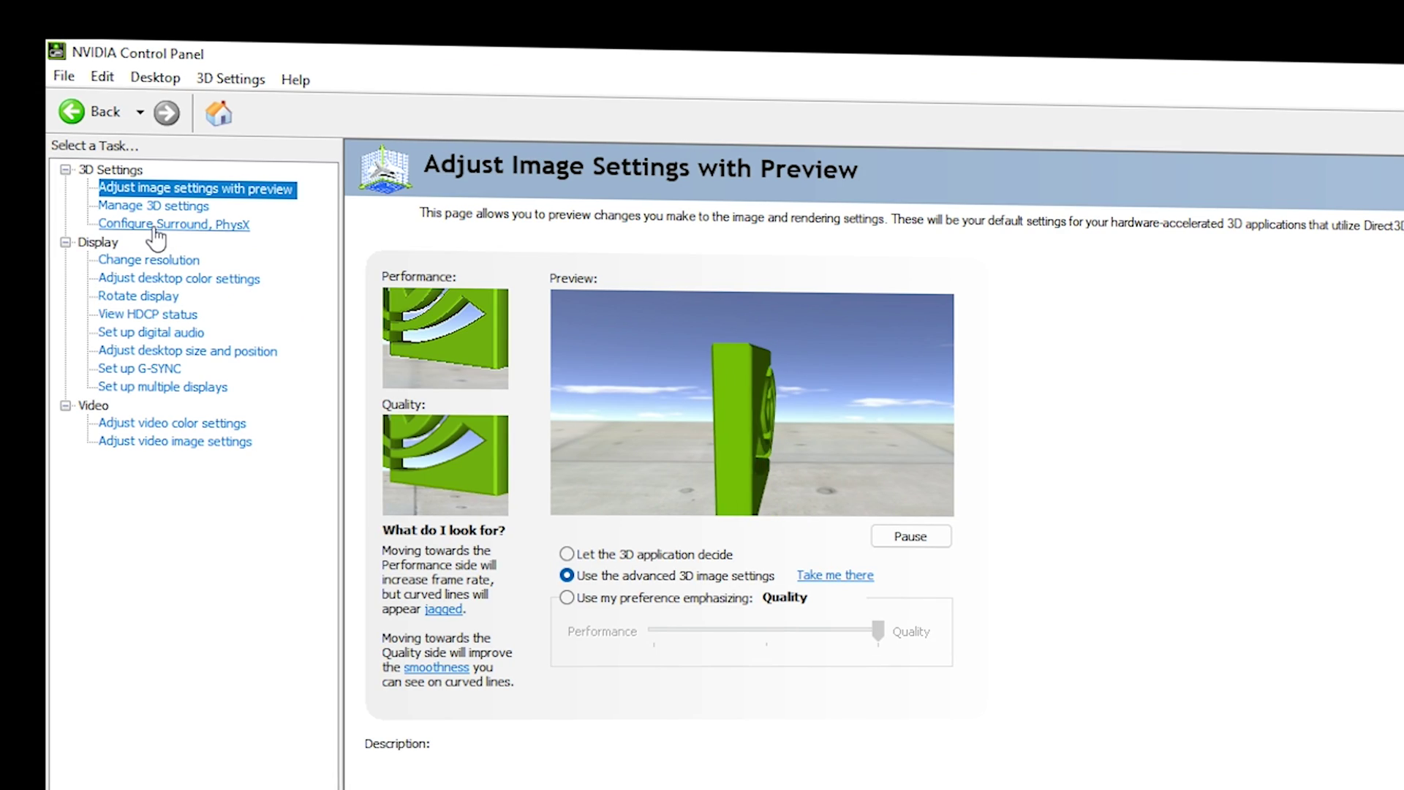
{"action": "left_click", "coordinate": [150, 226]}
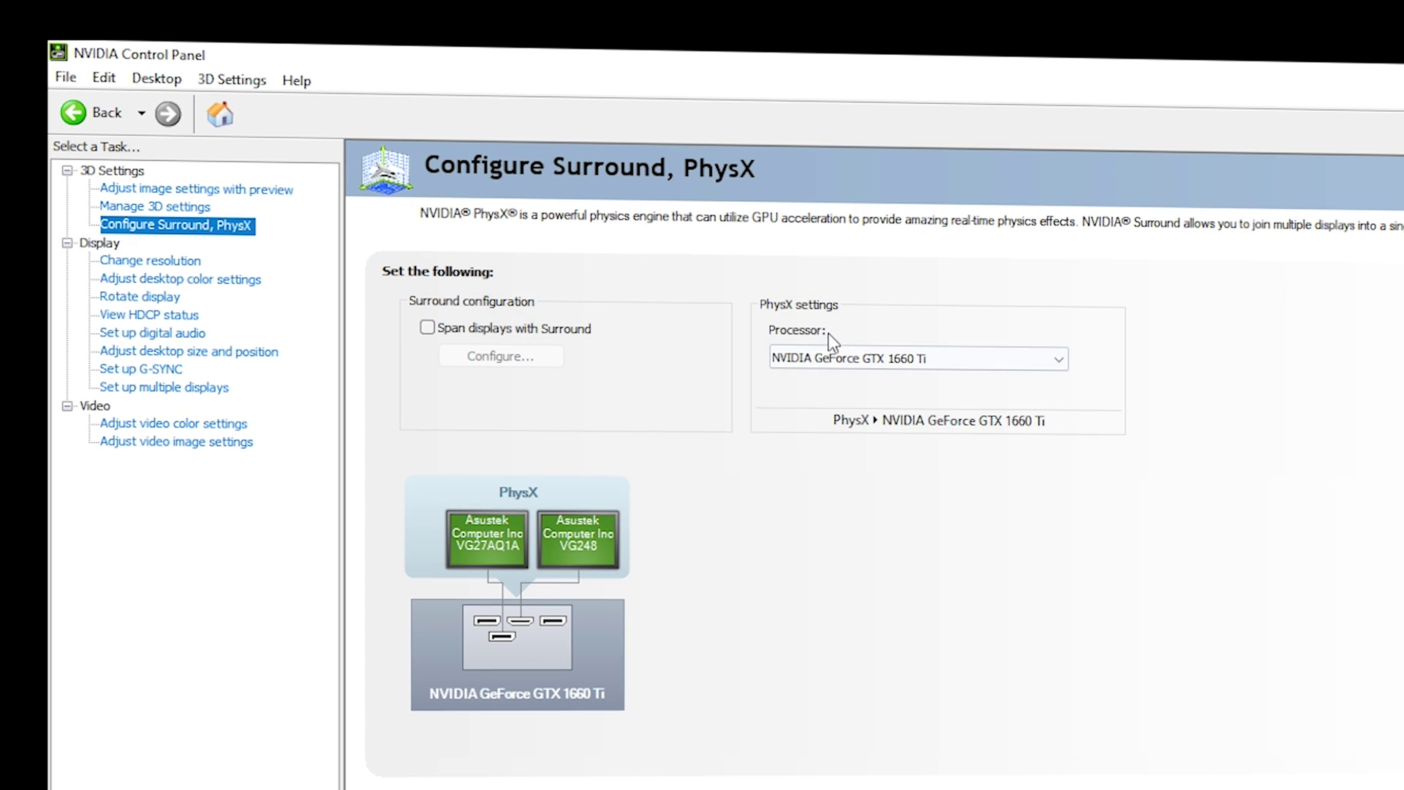
{"action": "left_click", "coordinate": [862, 358]}
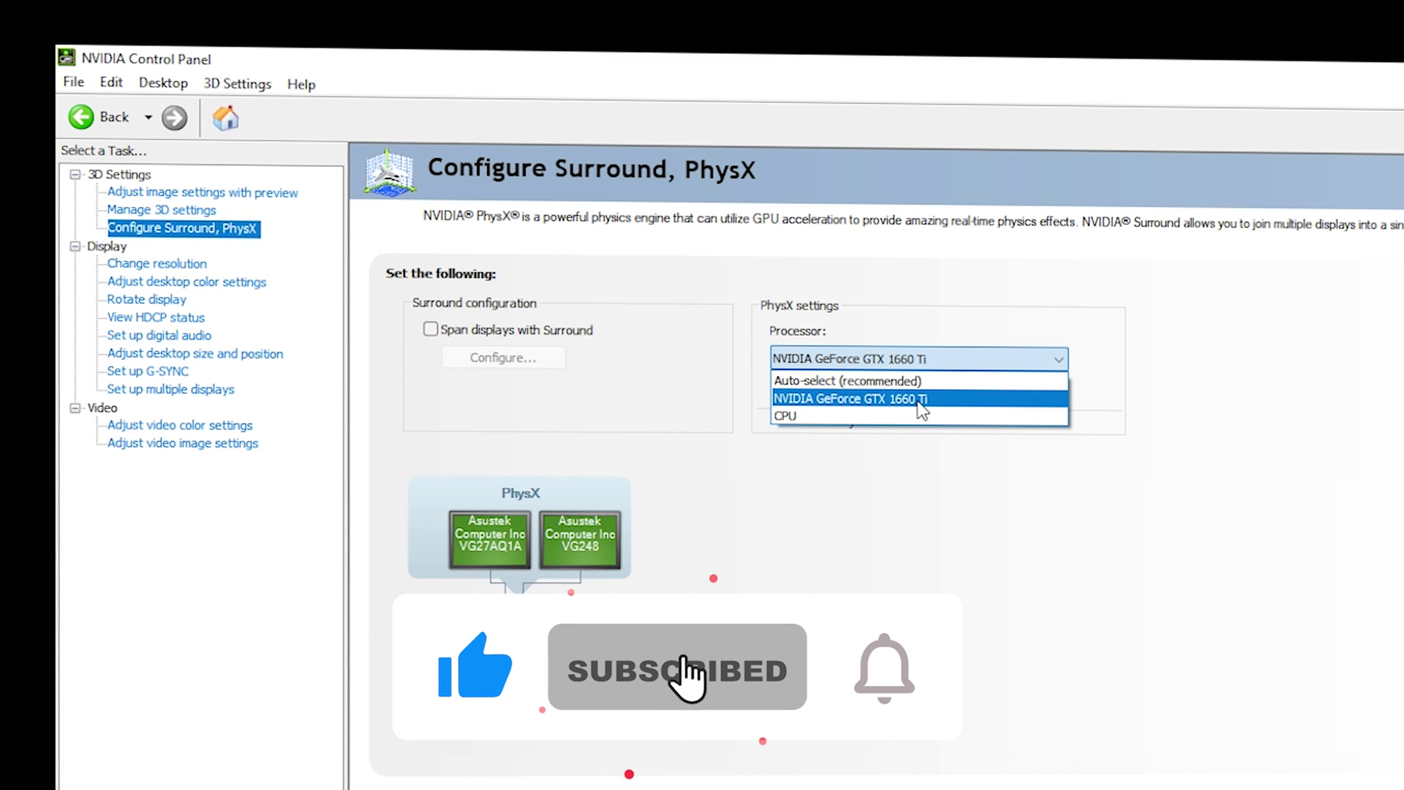
{"action": "left_click", "coordinate": [956, 398]}
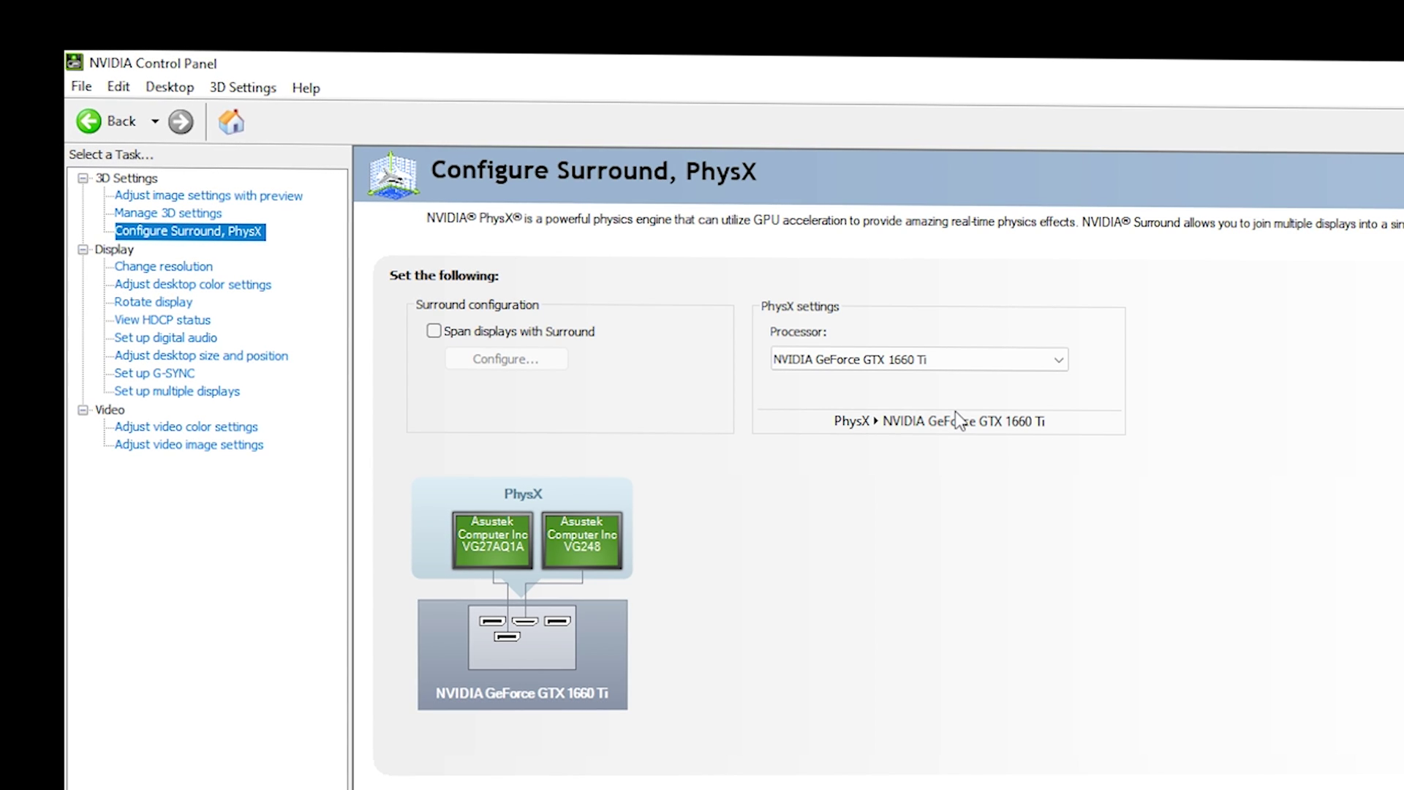
{"action": "left_click", "coordinate": [172, 213]}
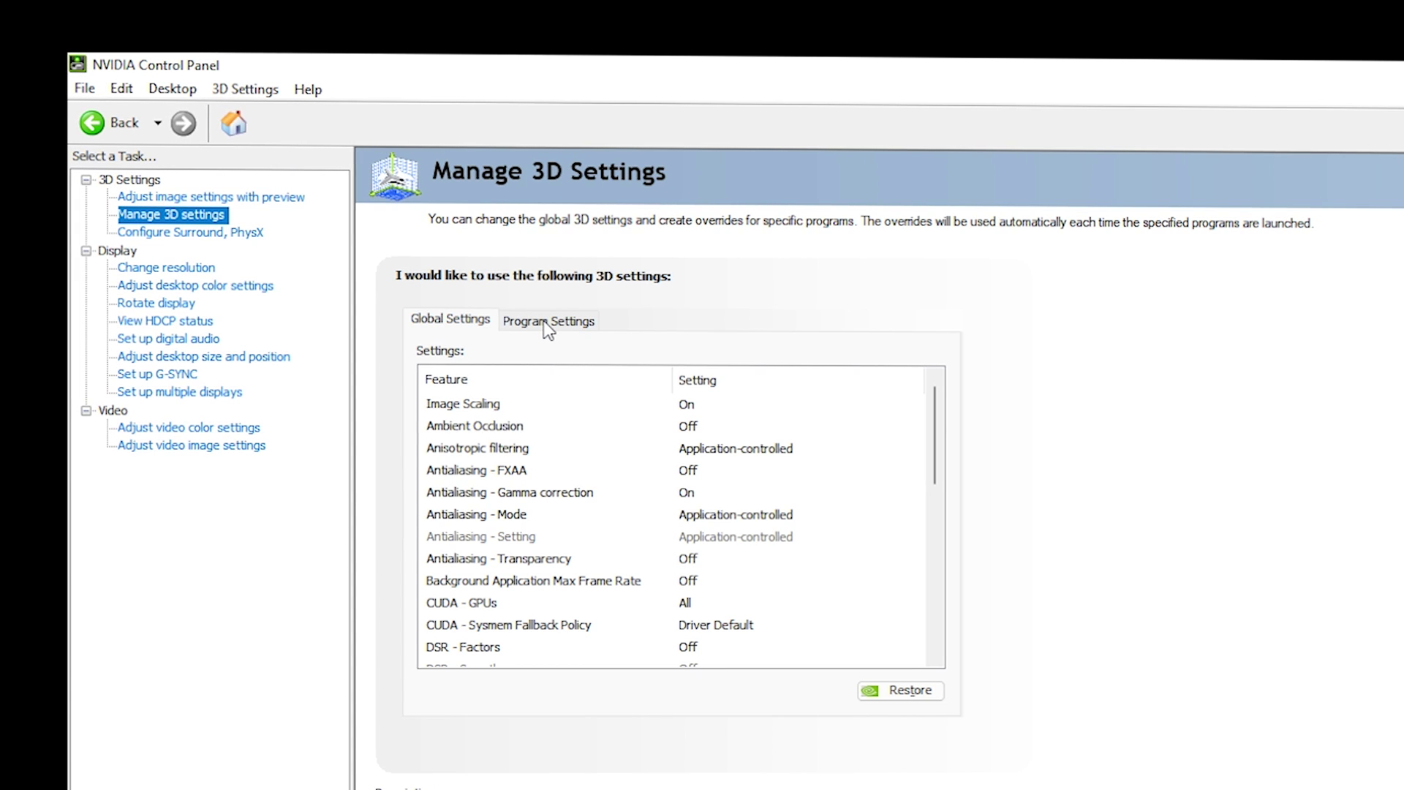
Pick Adobe Media Encoder.exe as the program to customize under Program Settings
{"action": "left_click", "coordinate": [545, 325]}
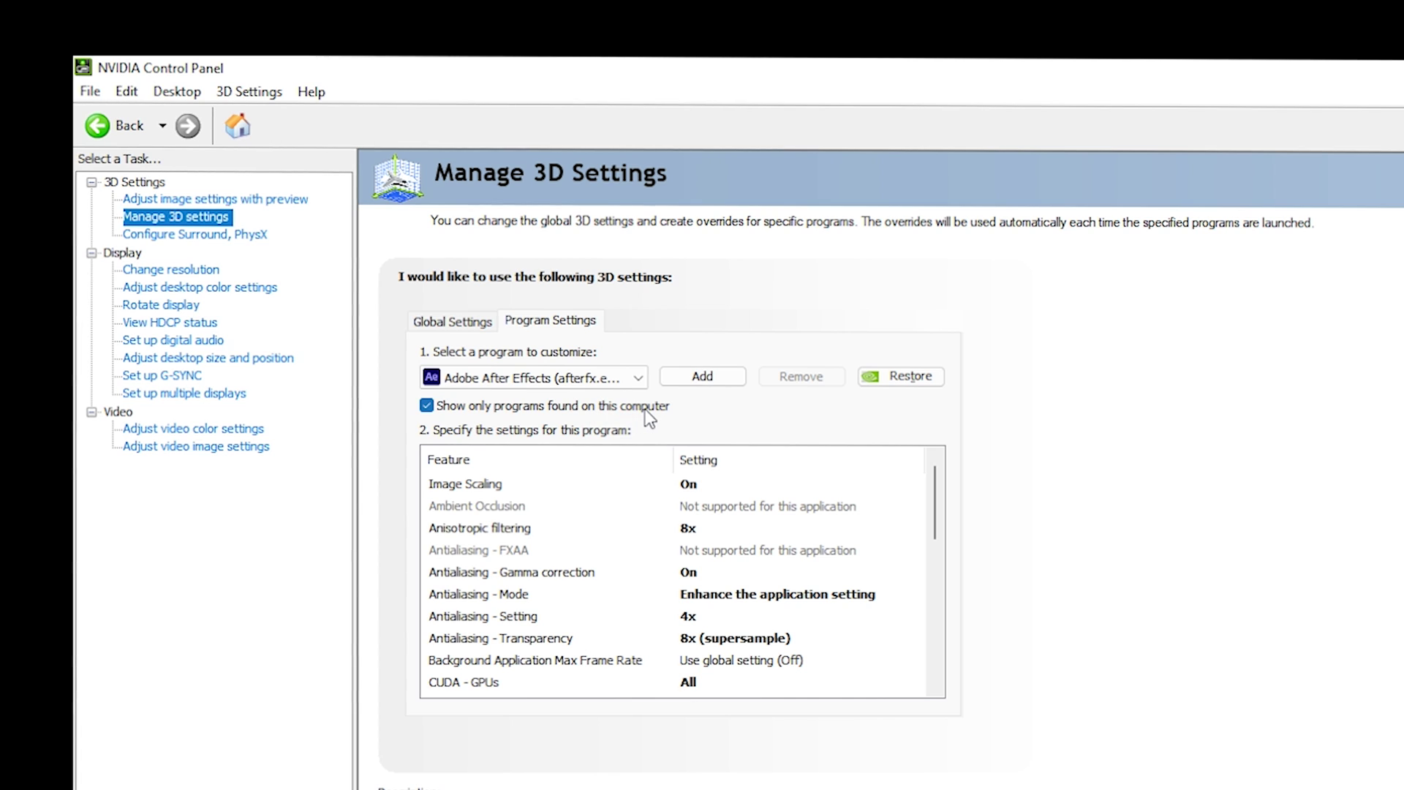
{"action": "left_click", "coordinate": [602, 381]}
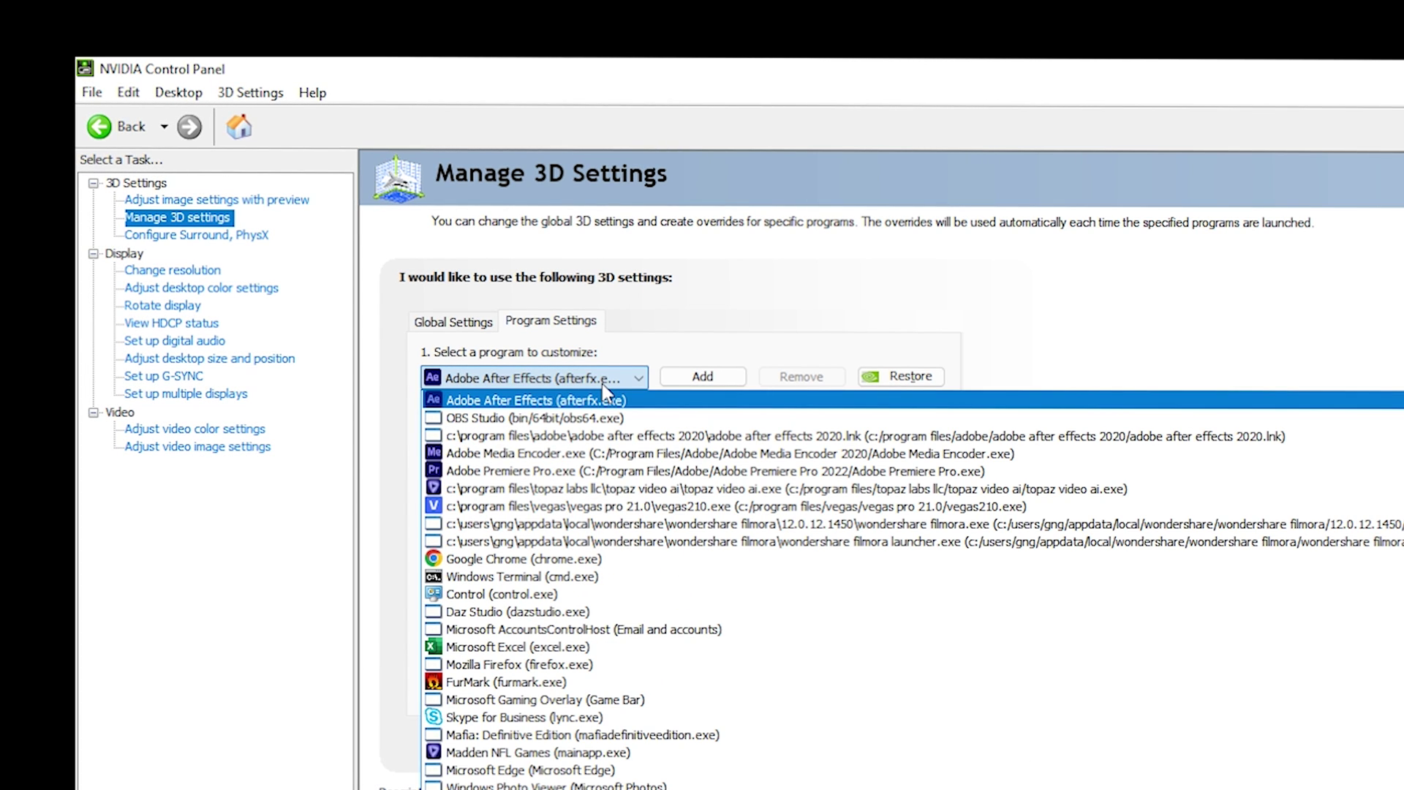
{"action": "left_click", "coordinate": [601, 455]}
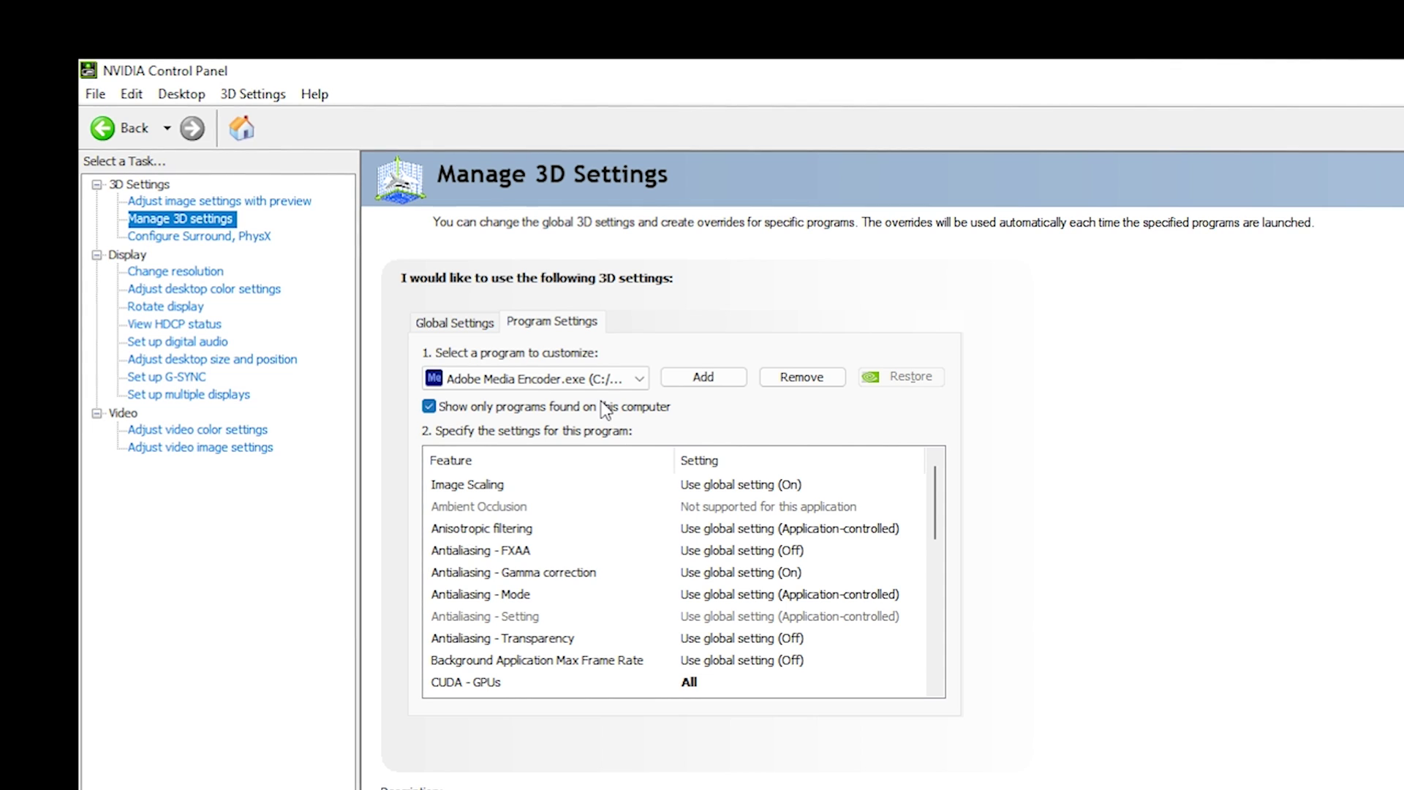
Start adding a program to customize and browse the disk for its executable
{"action": "left_click", "coordinate": [704, 380]}
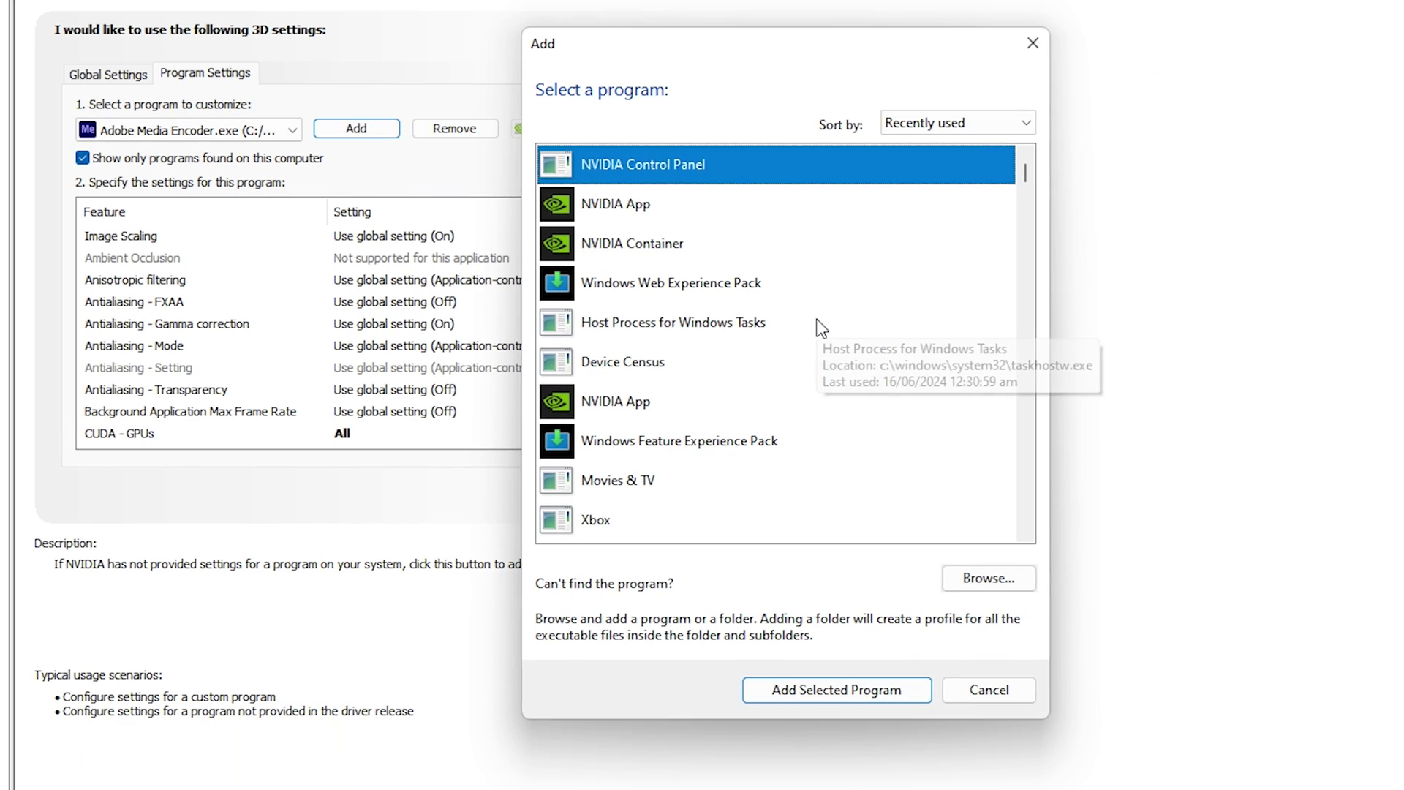
{"action": "left_click", "coordinate": [819, 323]}
{"action": "scroll", "coordinate": [757, 286], "scroll_direction": "down", "scroll_amount": 2}
{"action": "scroll", "coordinate": [764, 295], "scroll_direction": "down", "scroll_amount": 5}
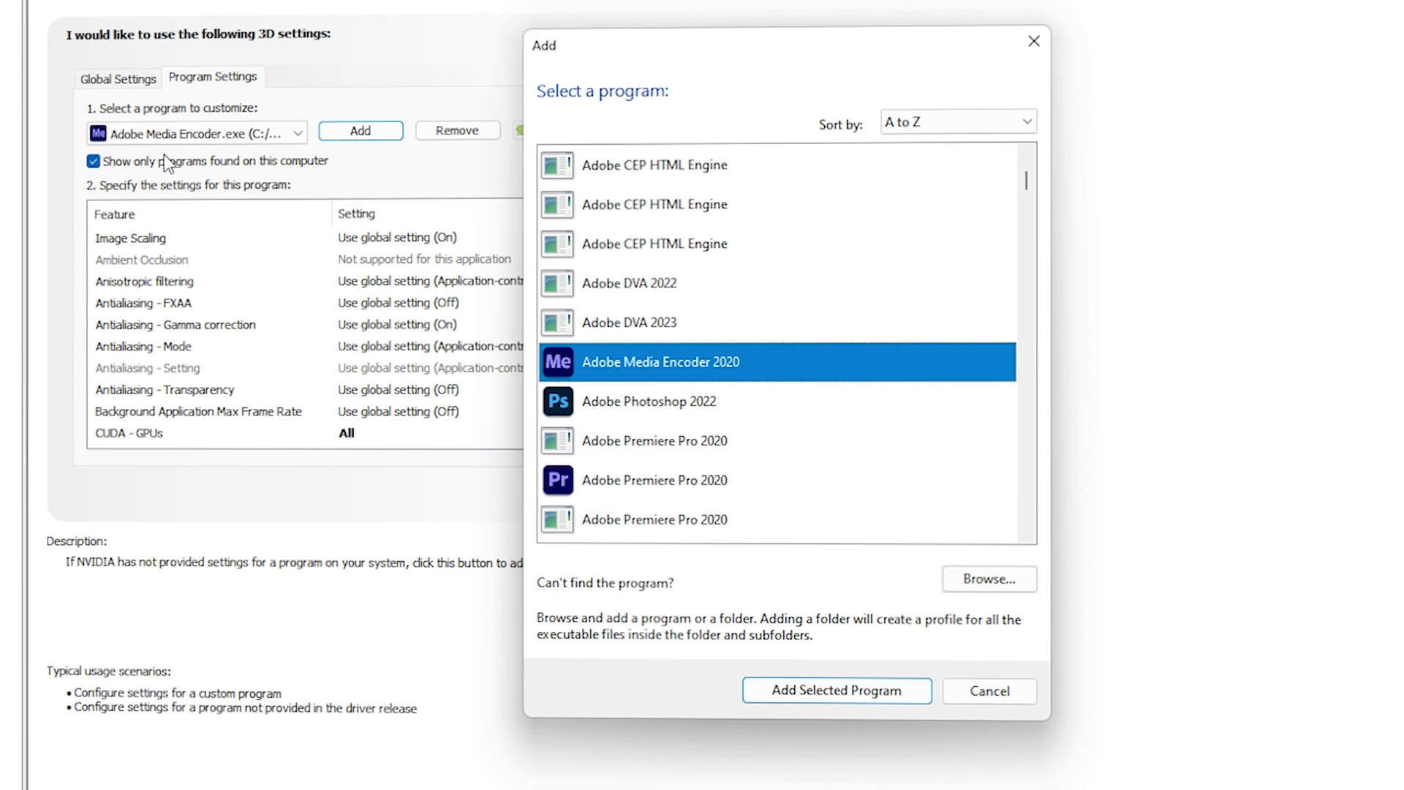
{"action": "mouse_move", "coordinate": [751, 380]}
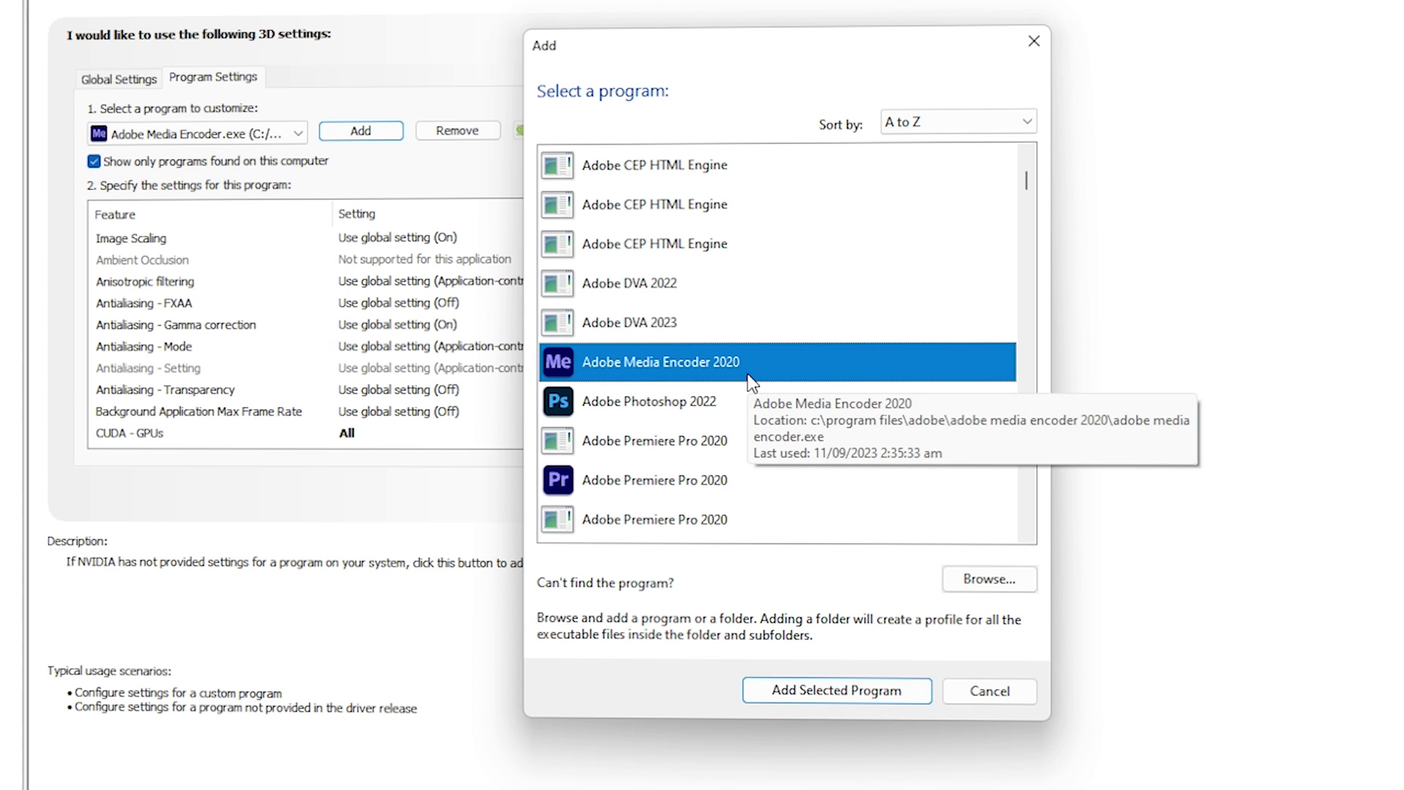
{"action": "left_click", "coordinate": [1007, 581]}
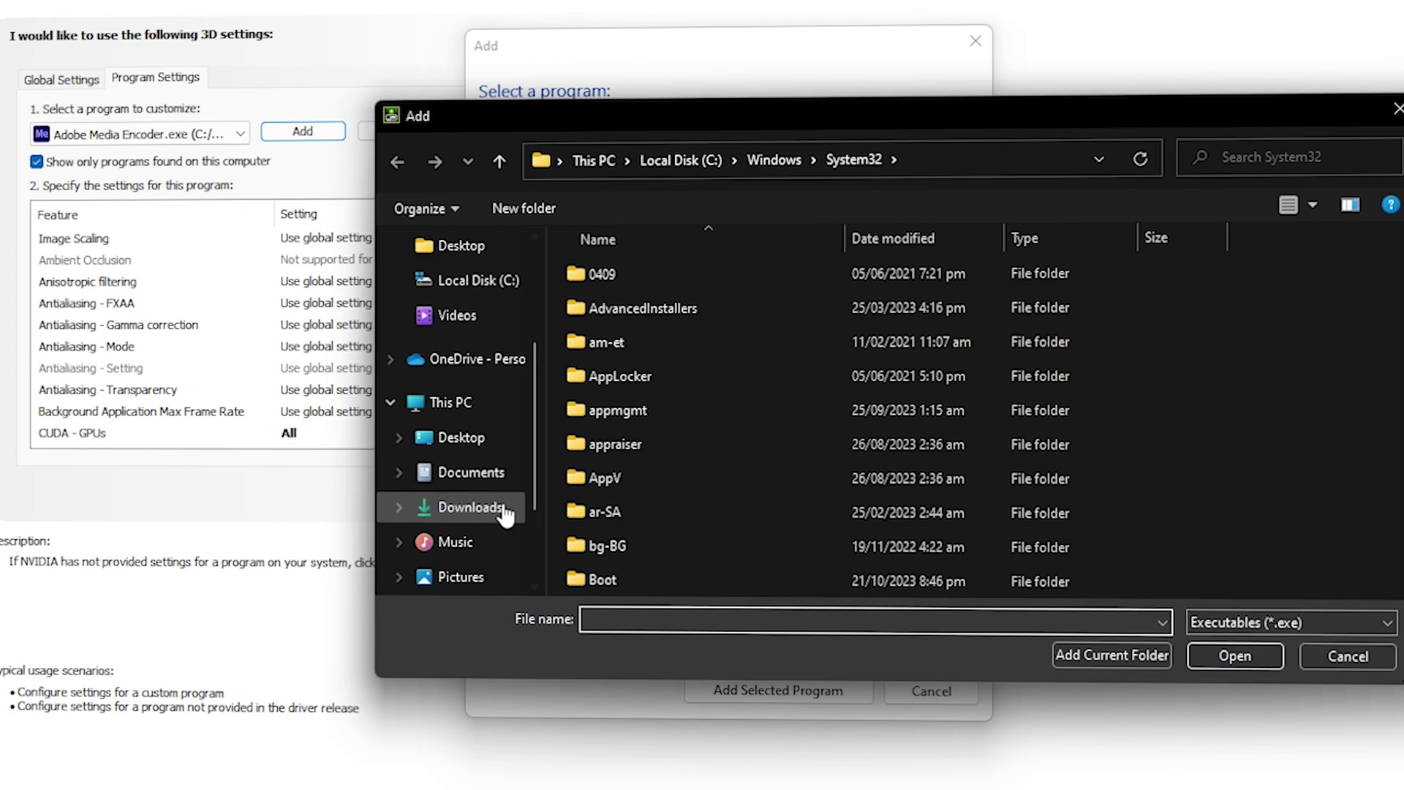
Choose Adobe Media Encoder.exe from C:\Program Files\Adobe\Adobe Media Encoder 2020
{"action": "scroll", "coordinate": [504, 514], "scroll_direction": "down", "scroll_amount": 2}
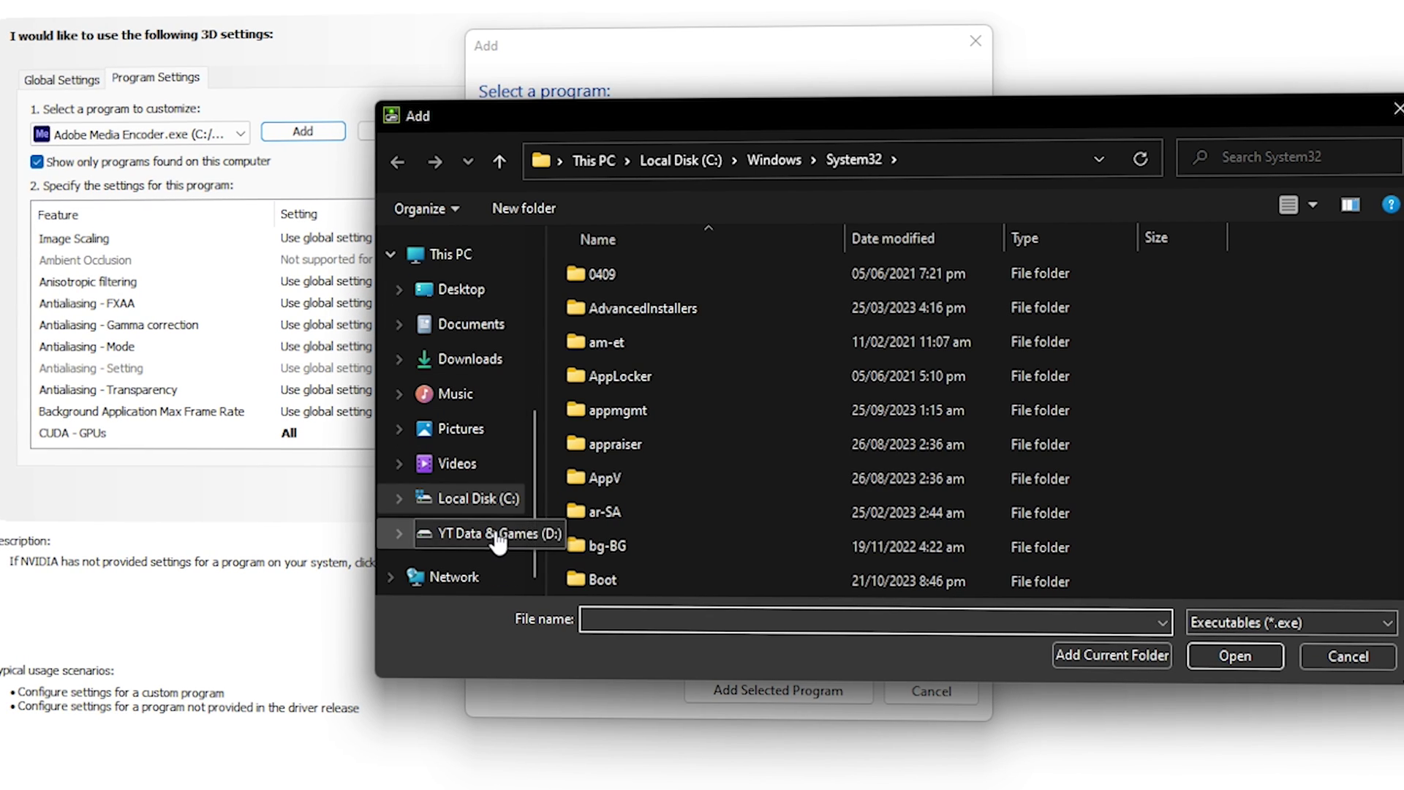
{"action": "left_click", "coordinate": [495, 501]}
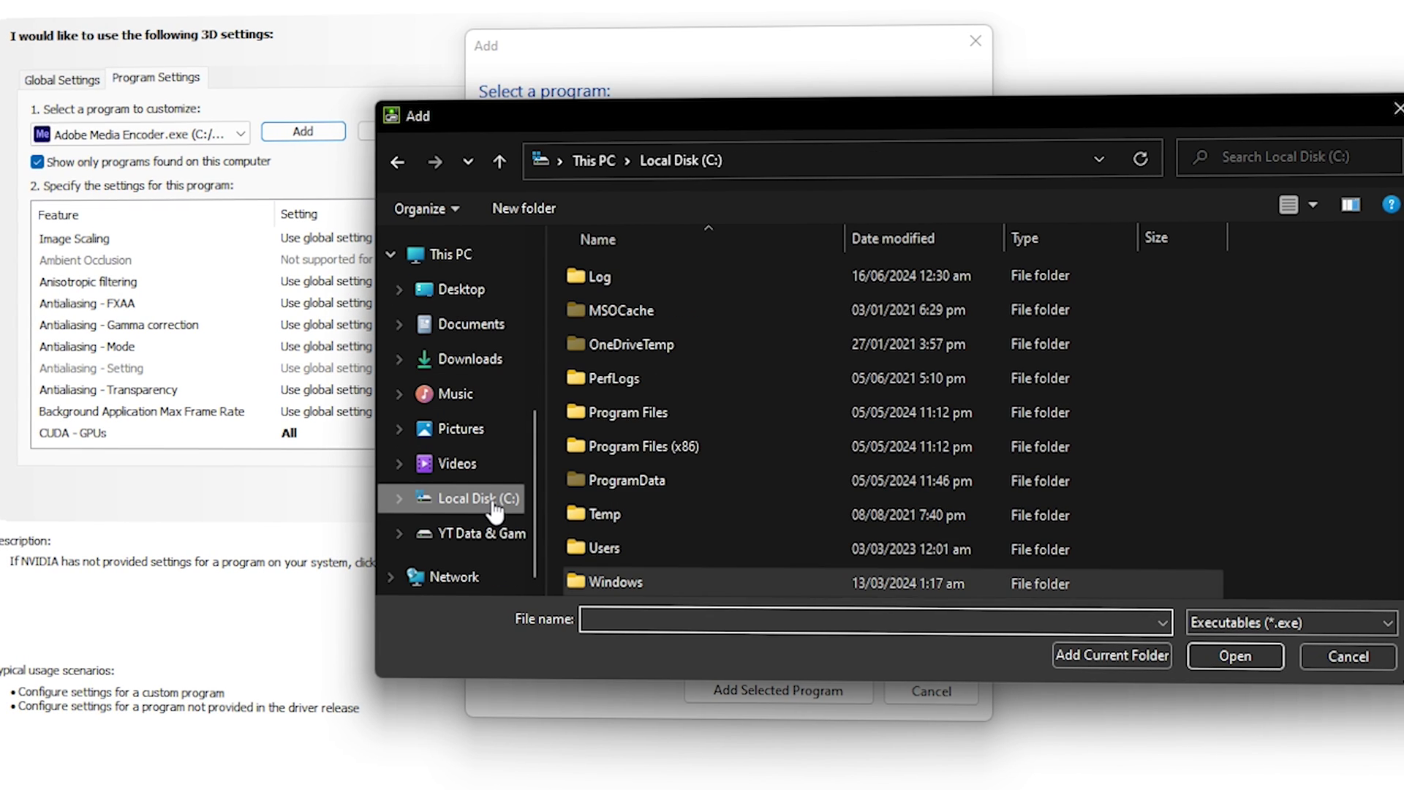
{"action": "double_click", "coordinate": [735, 415]}
{"action": "double_click", "coordinate": [678, 283]}
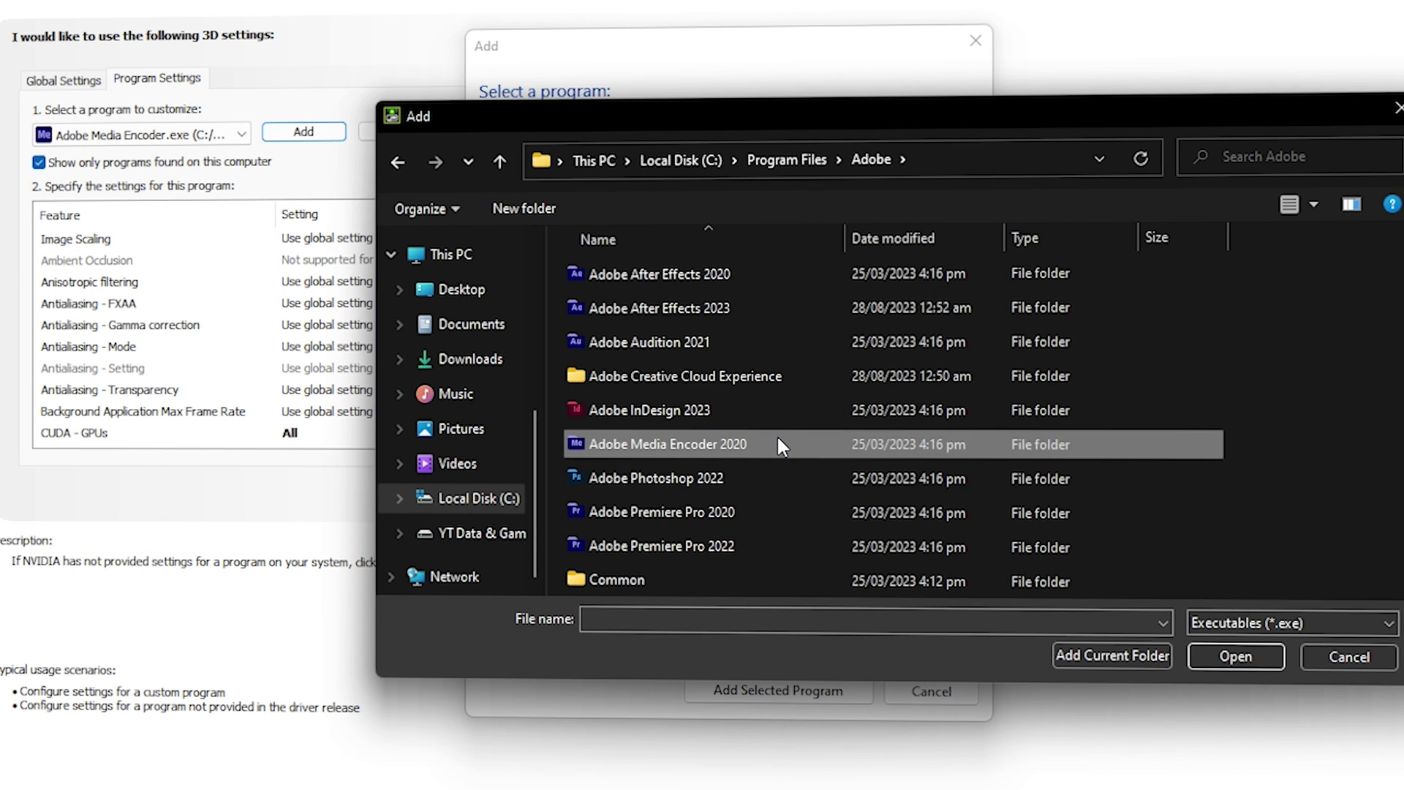
{"action": "double_click", "coordinate": [776, 438]}
{"action": "scroll", "coordinate": [775, 446], "scroll_direction": "down", "scroll_amount": 3}
{"action": "scroll", "coordinate": [777, 457], "scroll_direction": "down", "scroll_amount": 5}
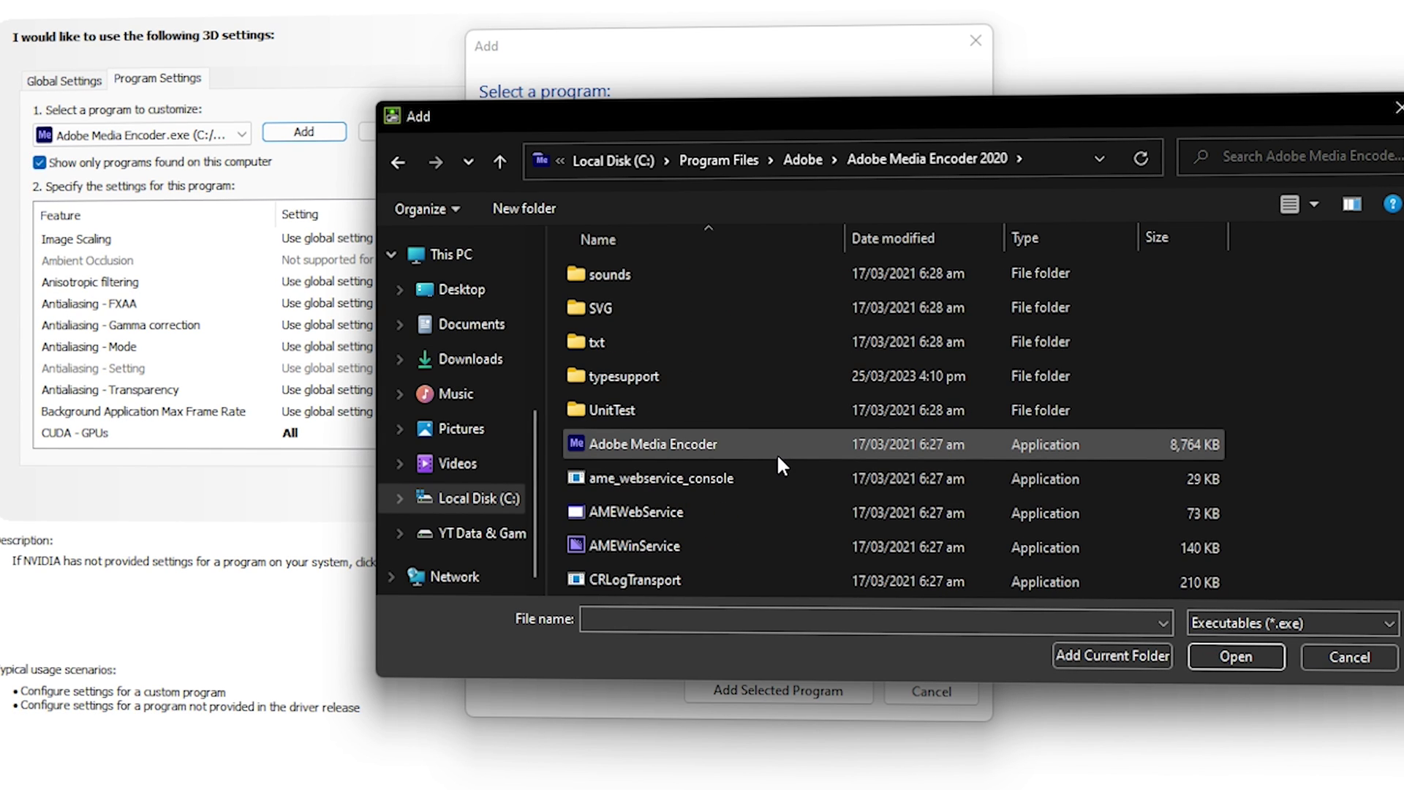
{"action": "left_click", "coordinate": [1056, 443]}
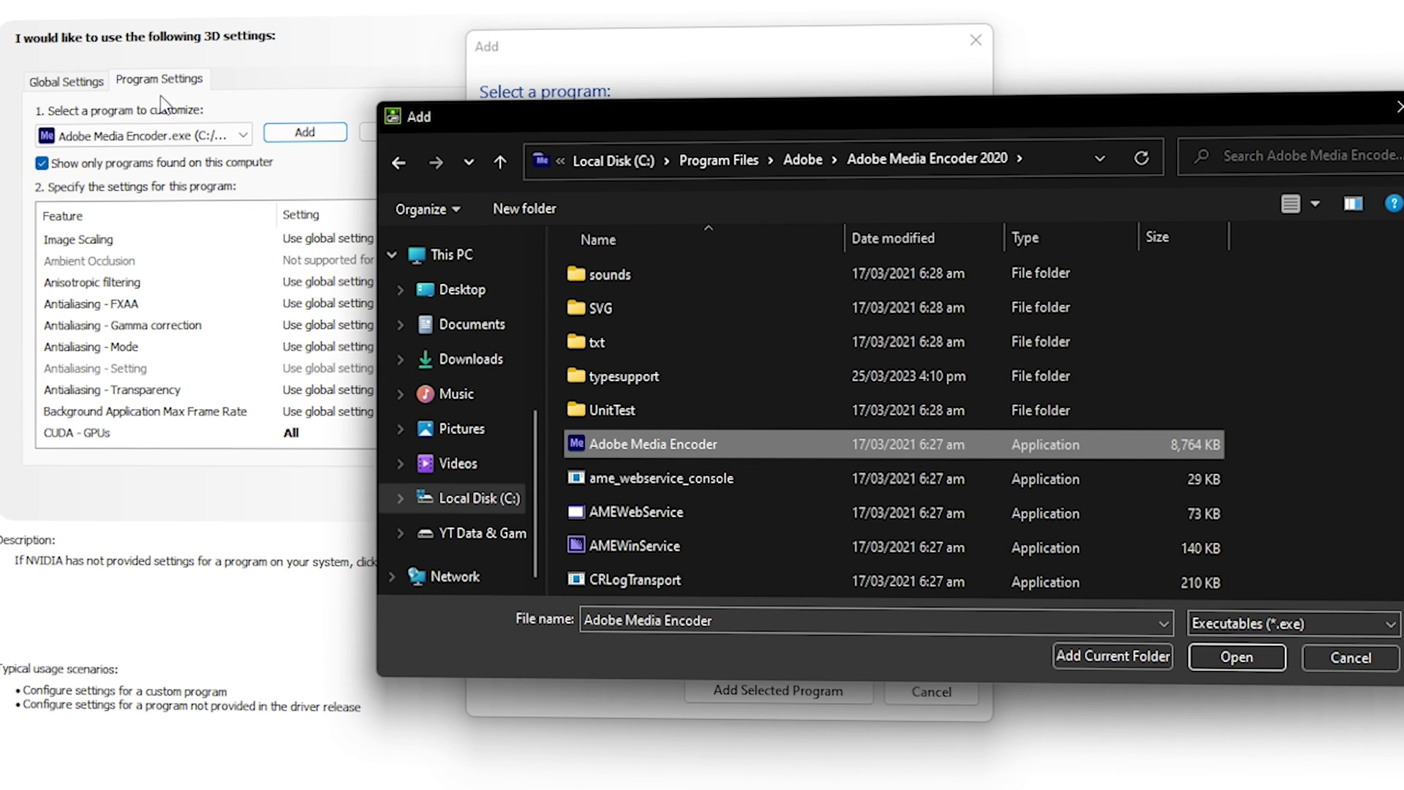
{"action": "left_click", "coordinate": [1236, 656]}
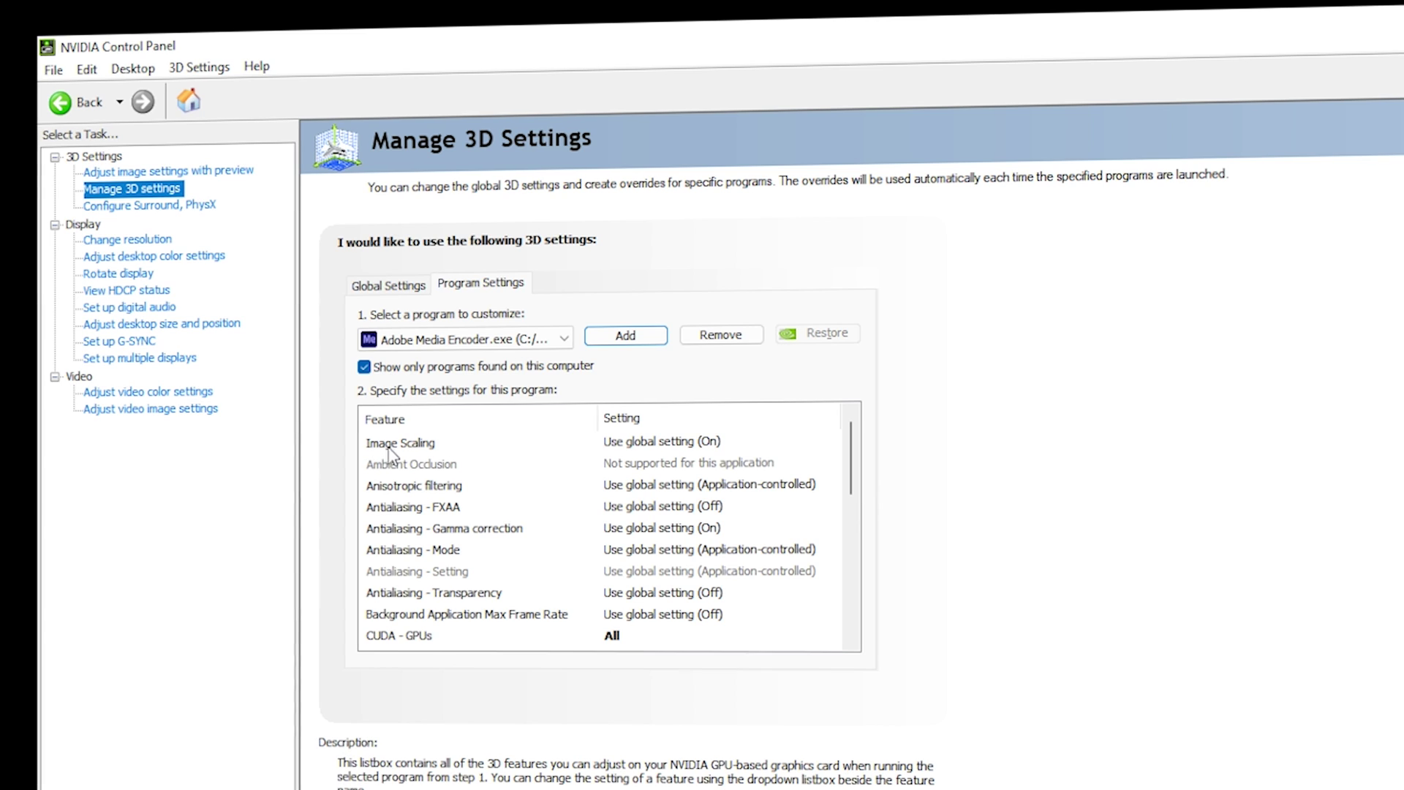
Turn Image Scaling Off for Adobe Media Encoder
{"action": "left_click", "coordinate": [650, 441]}
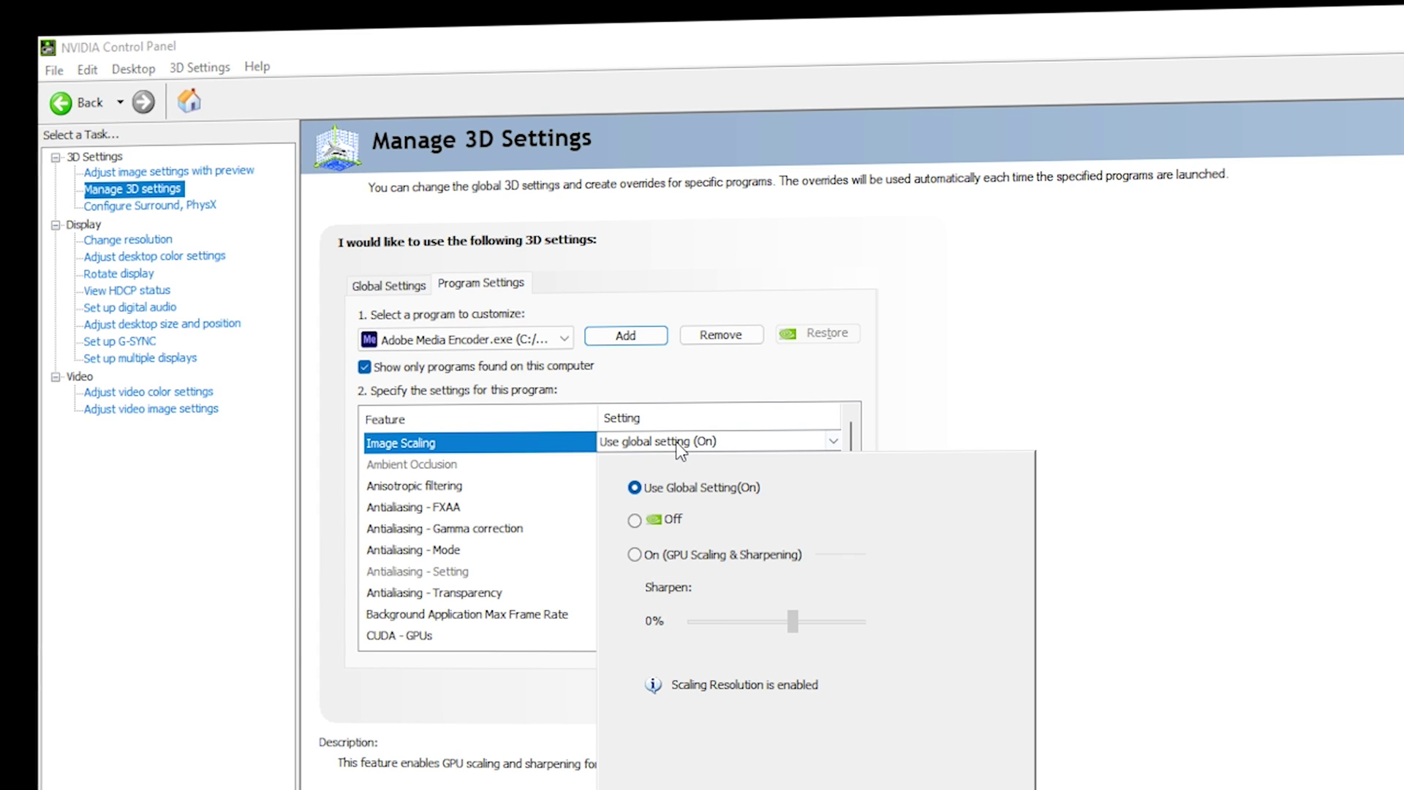
{"action": "left_click", "coordinate": [651, 520]}
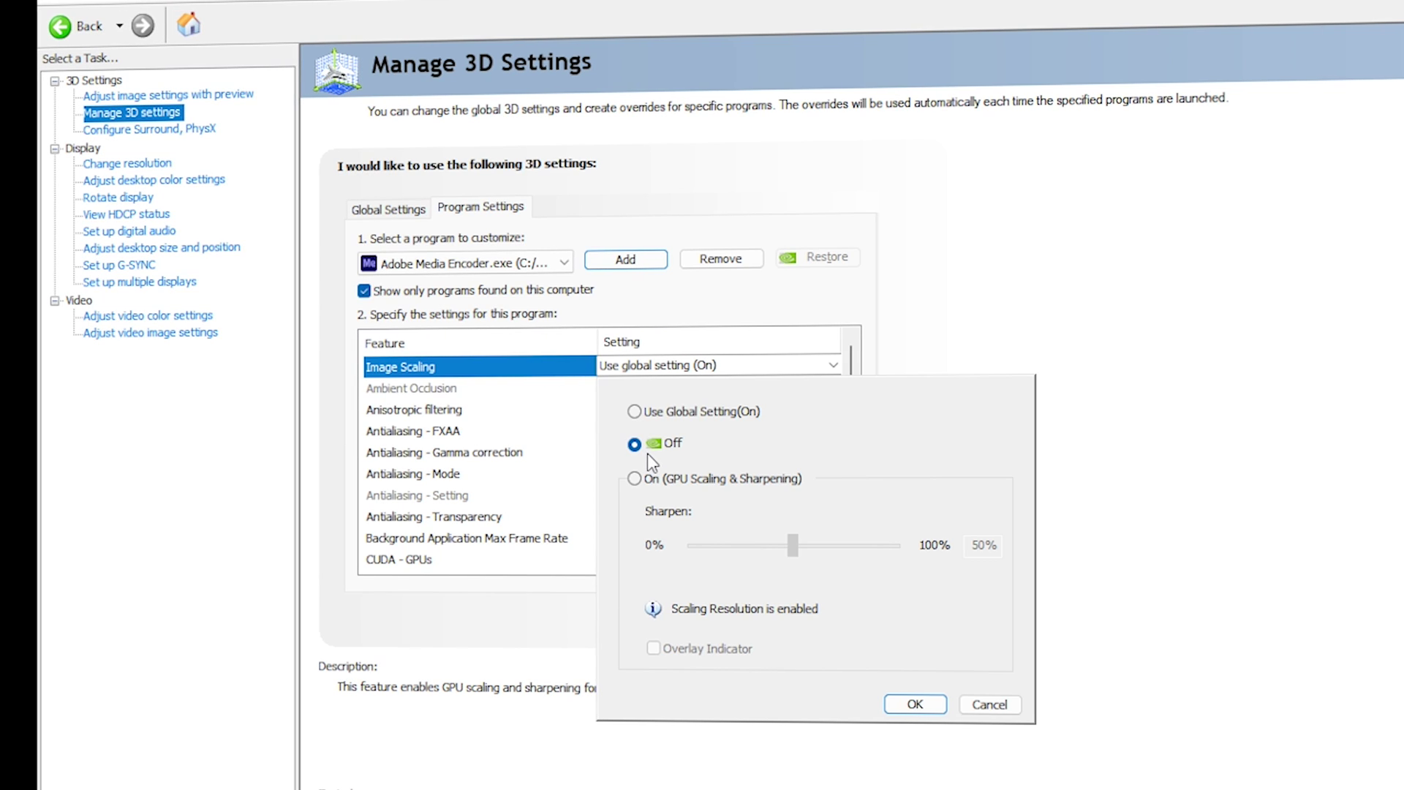
{"action": "left_click", "coordinate": [912, 703]}
Set Anisotropic filtering, Antialiasing - FXAA and Gamma correction all to Off
{"action": "left_click", "coordinate": [589, 415]}
{"action": "left_click", "coordinate": [682, 413]}
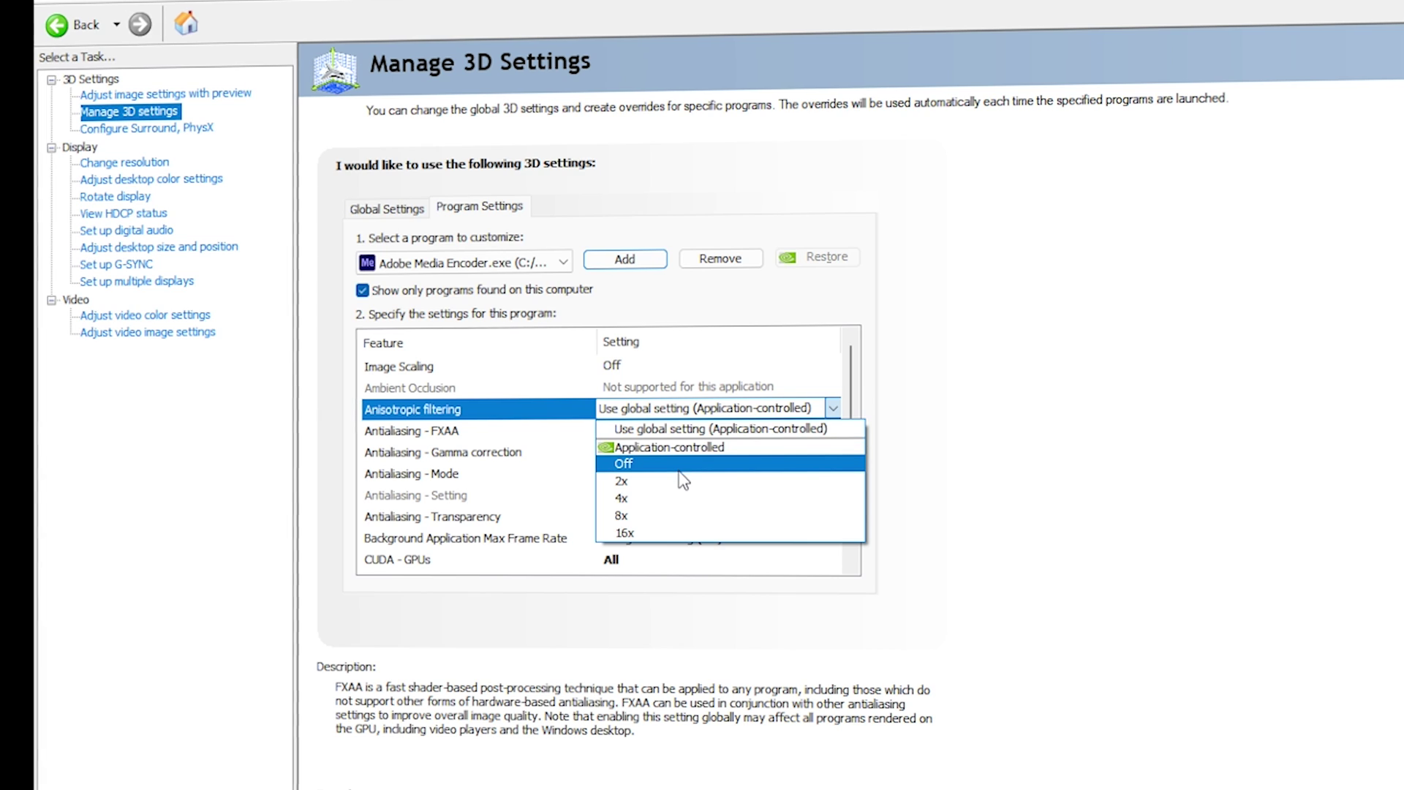
{"action": "left_click", "coordinate": [678, 466]}
{"action": "left_click", "coordinate": [453, 431]}
{"action": "left_click", "coordinate": [665, 432]}
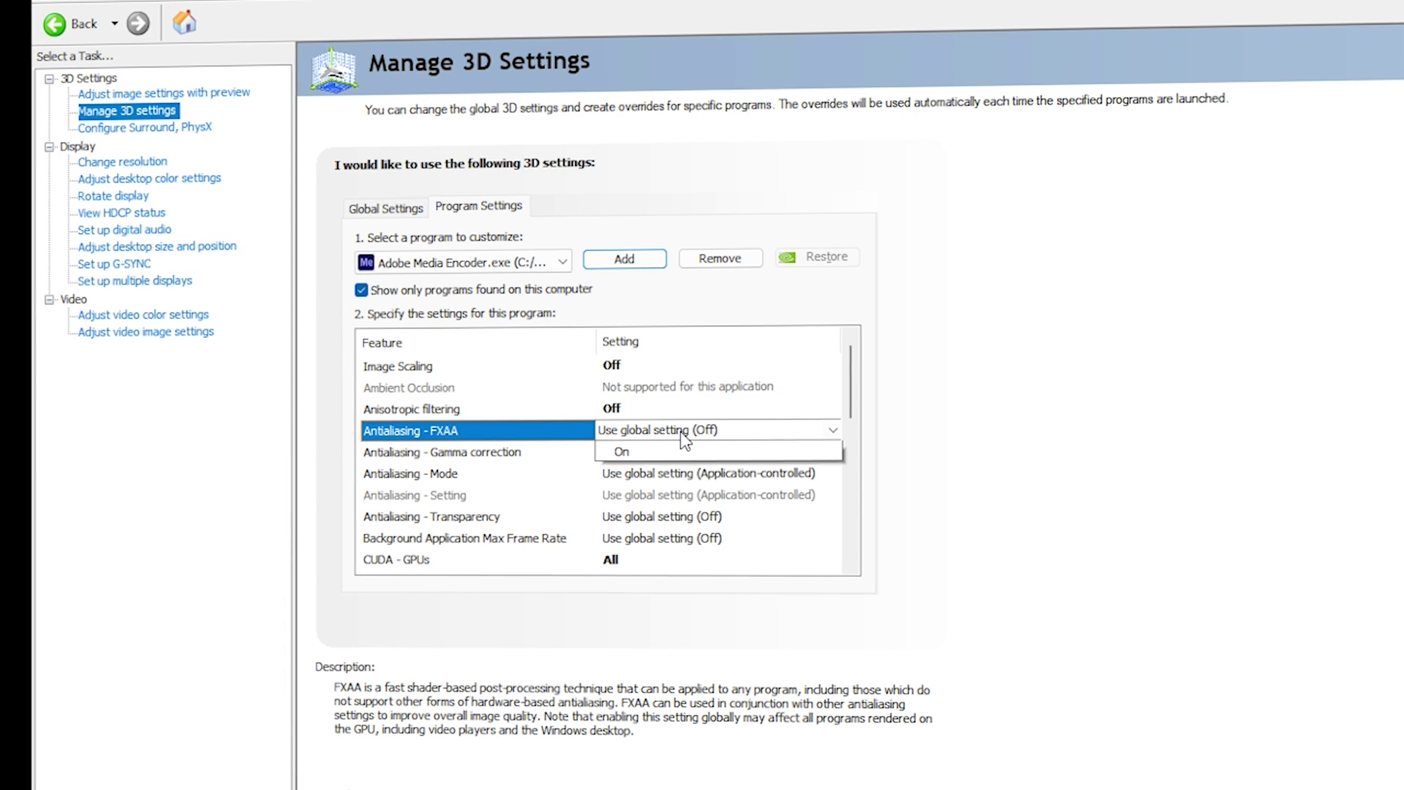
{"action": "left_click", "coordinate": [673, 470]}
{"action": "left_click", "coordinate": [673, 452]}
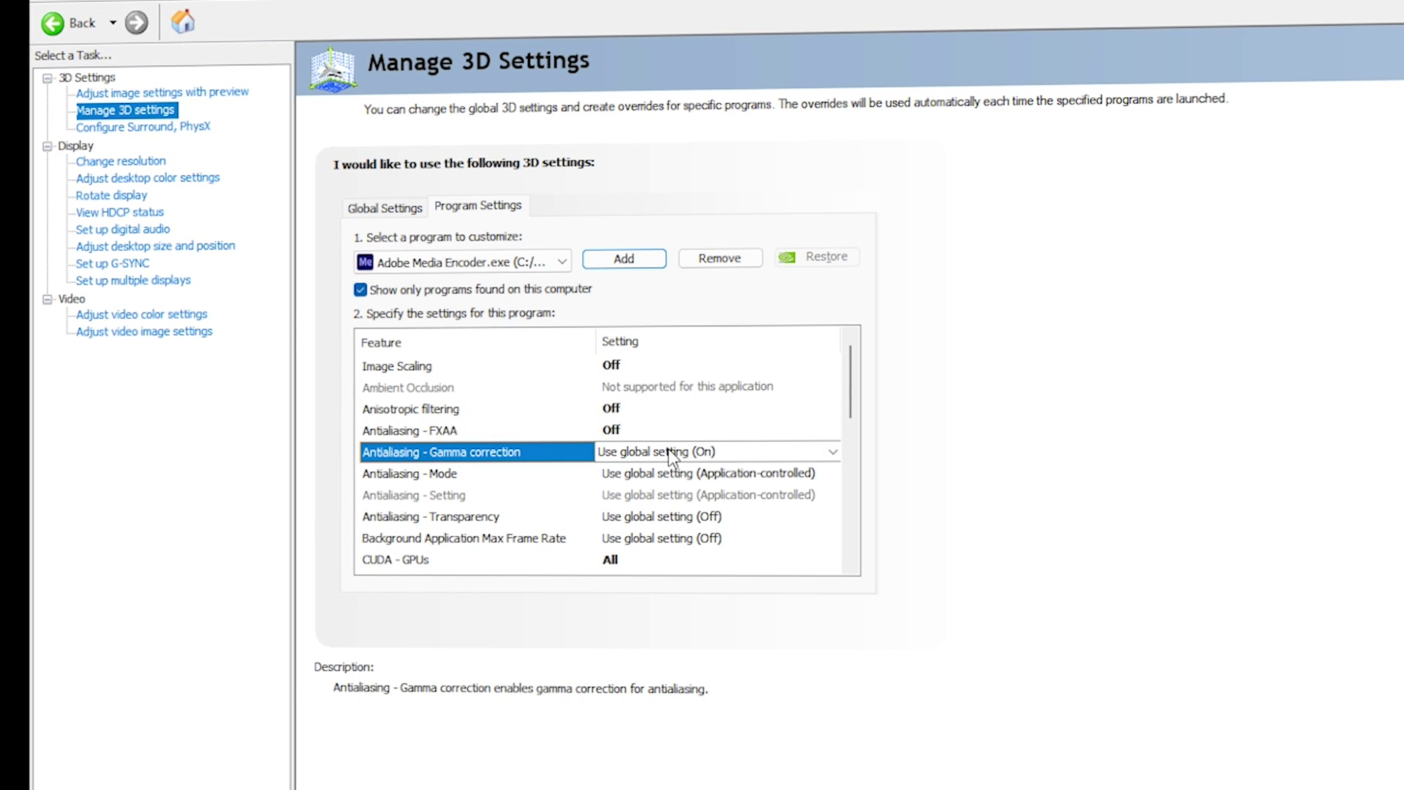
{"action": "left_click", "coordinate": [673, 452]}
{"action": "left_click", "coordinate": [663, 498]}
Set antialiasing mode to Enhance the application setting, 8x, with 4x (supersample) transparency
{"action": "left_click", "coordinate": [551, 476]}
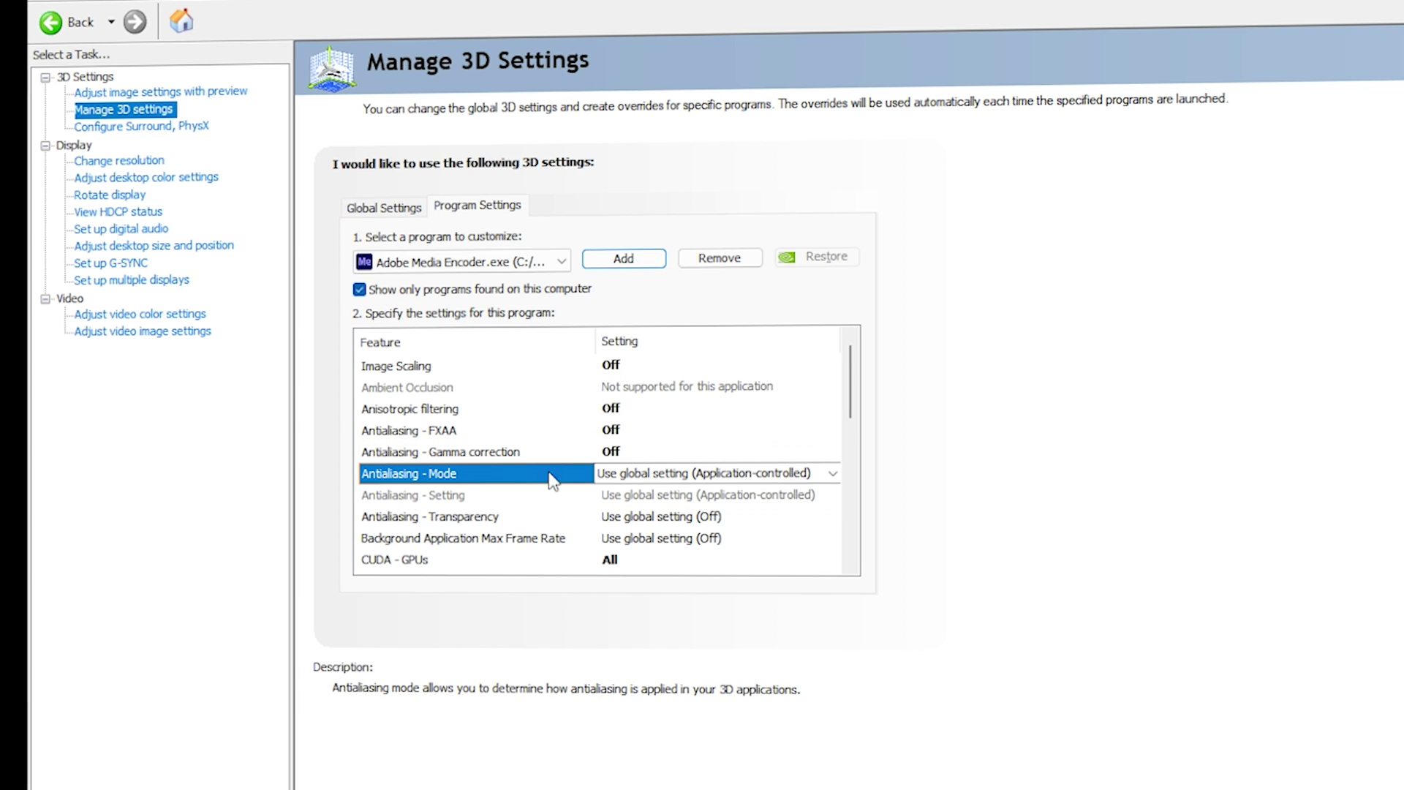
{"action": "left_click", "coordinate": [664, 472]}
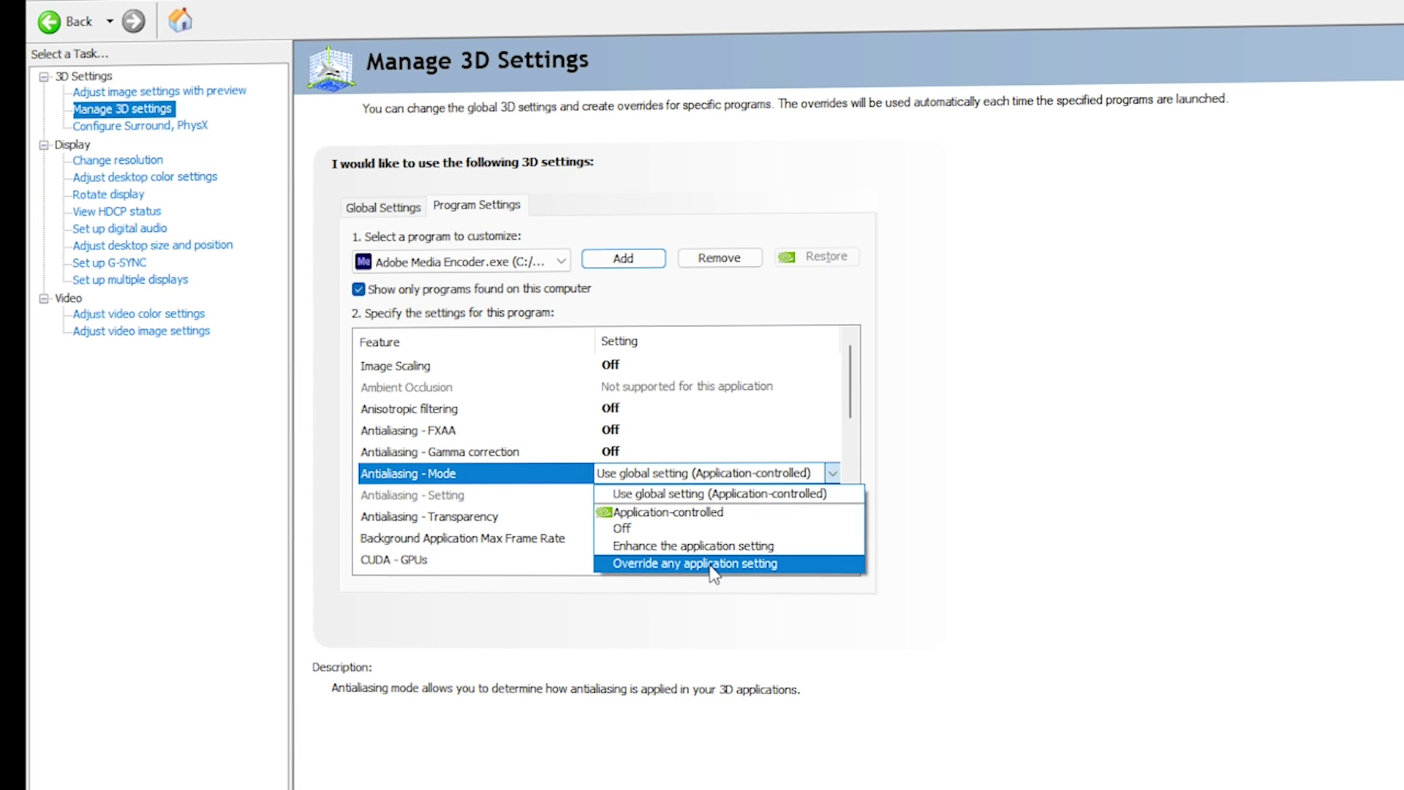
{"action": "left_click", "coordinate": [762, 546]}
{"action": "left_click", "coordinate": [703, 431]}
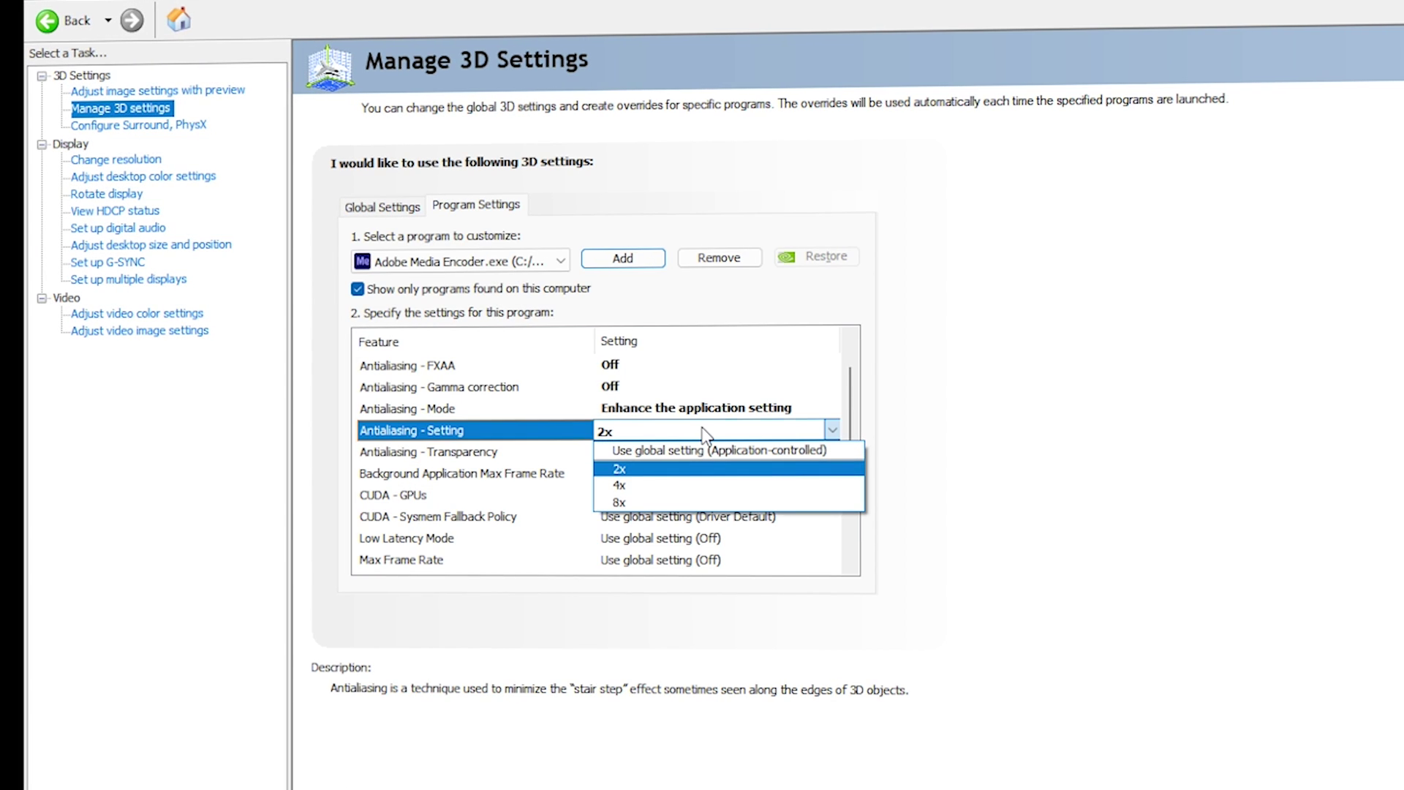
{"action": "left_click", "coordinate": [694, 503]}
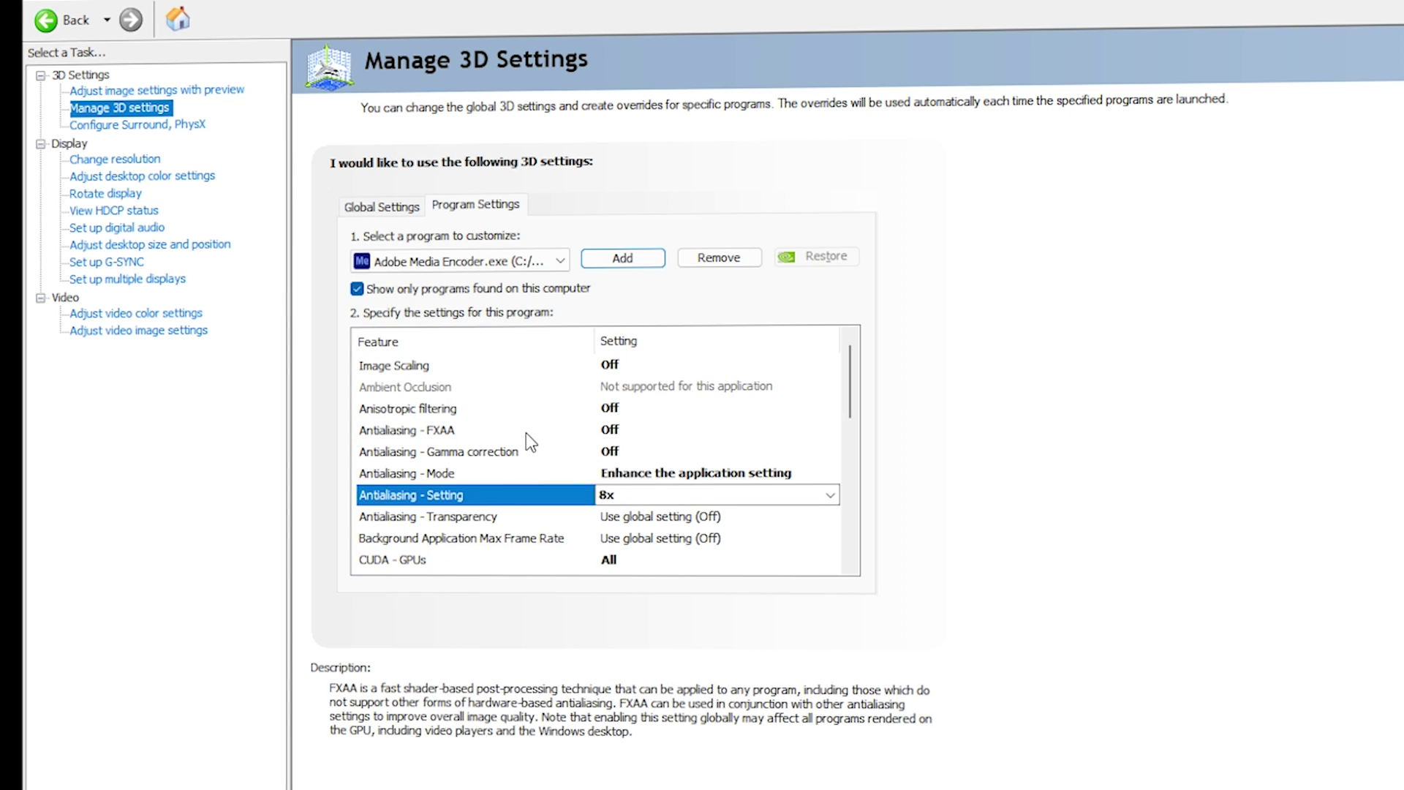
{"action": "left_click", "coordinate": [646, 452]}
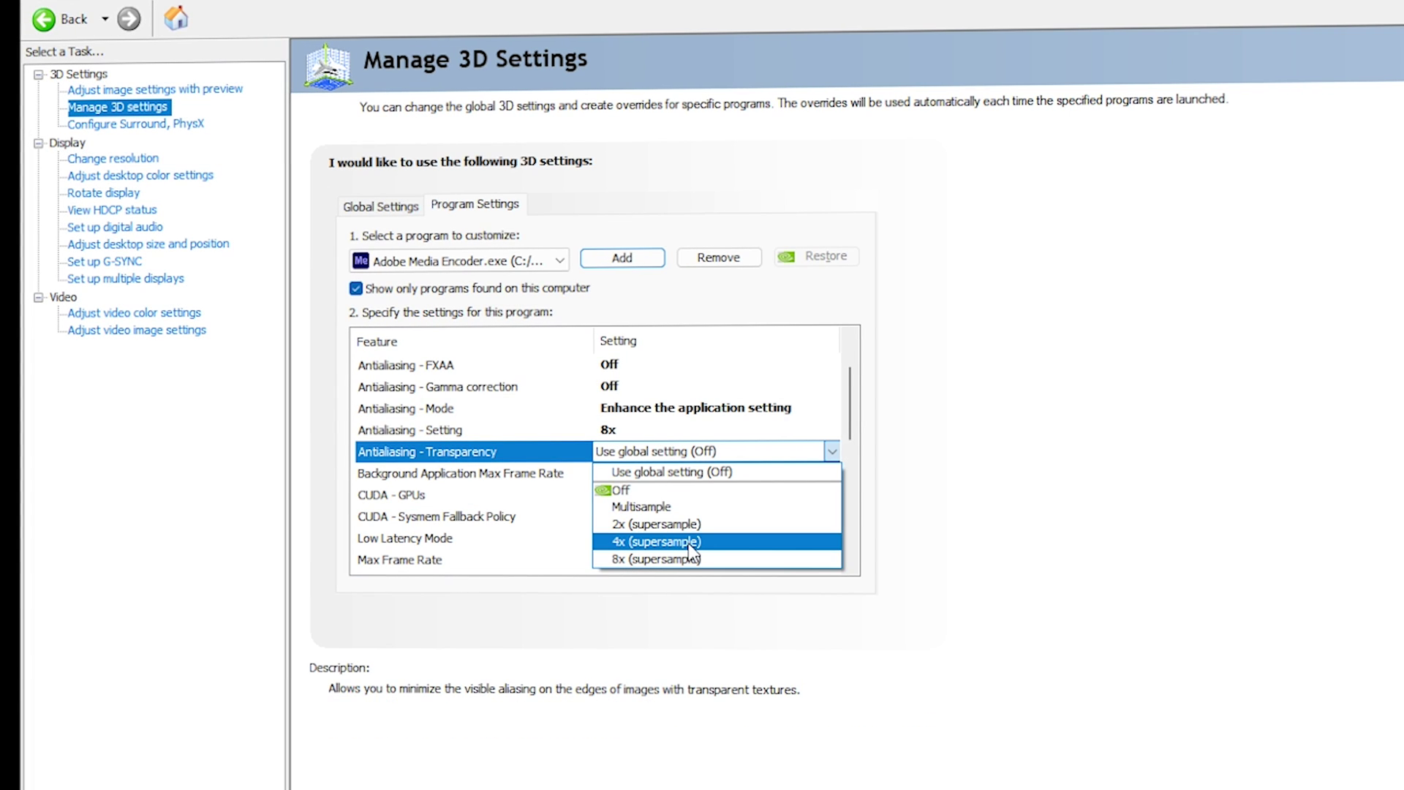
{"action": "left_click", "coordinate": [708, 547]}
Use the GeForce GTX 1660 Ti for CUDA and set Sysmem Fallback Policy to Driver Default
{"action": "left_click", "coordinate": [463, 476]}
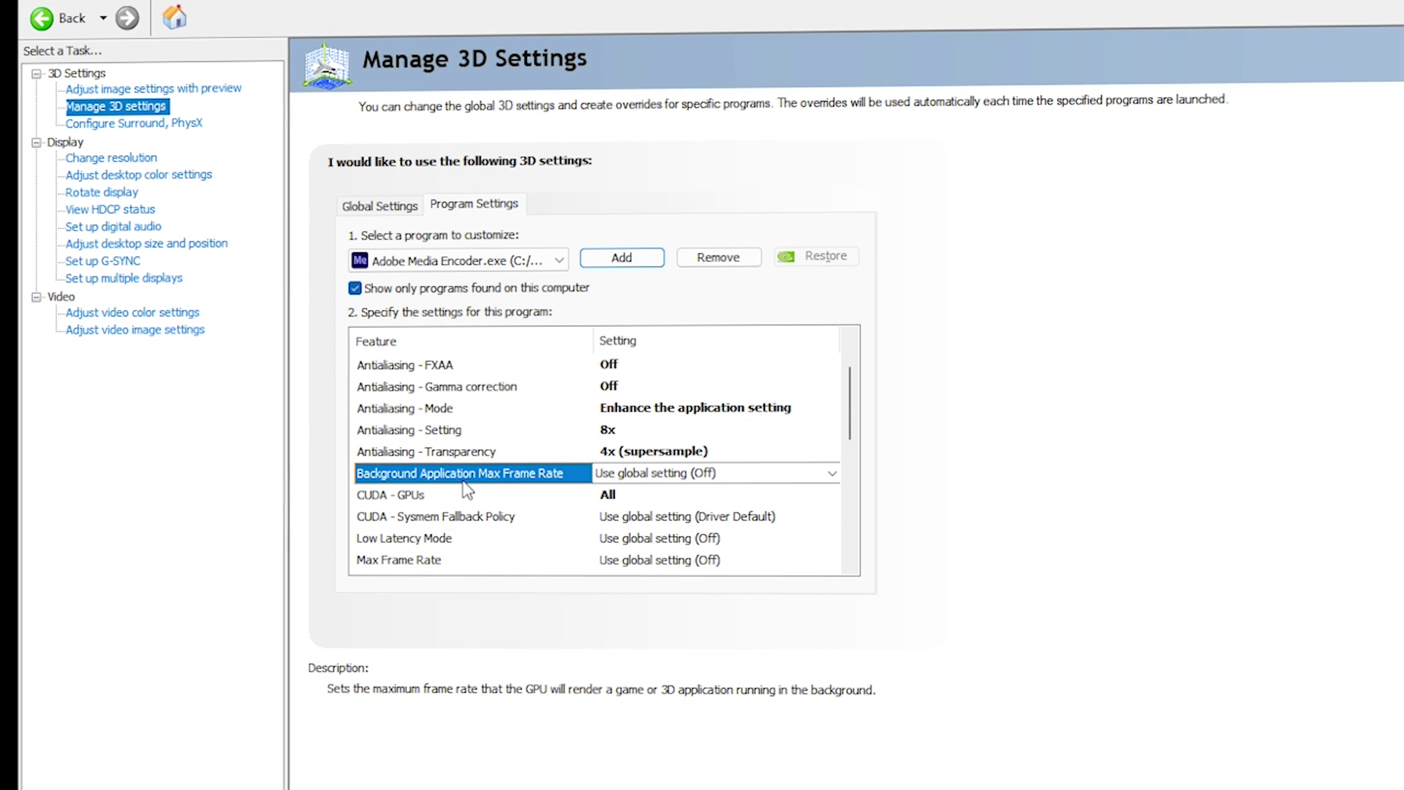
{"action": "left_click", "coordinate": [415, 496]}
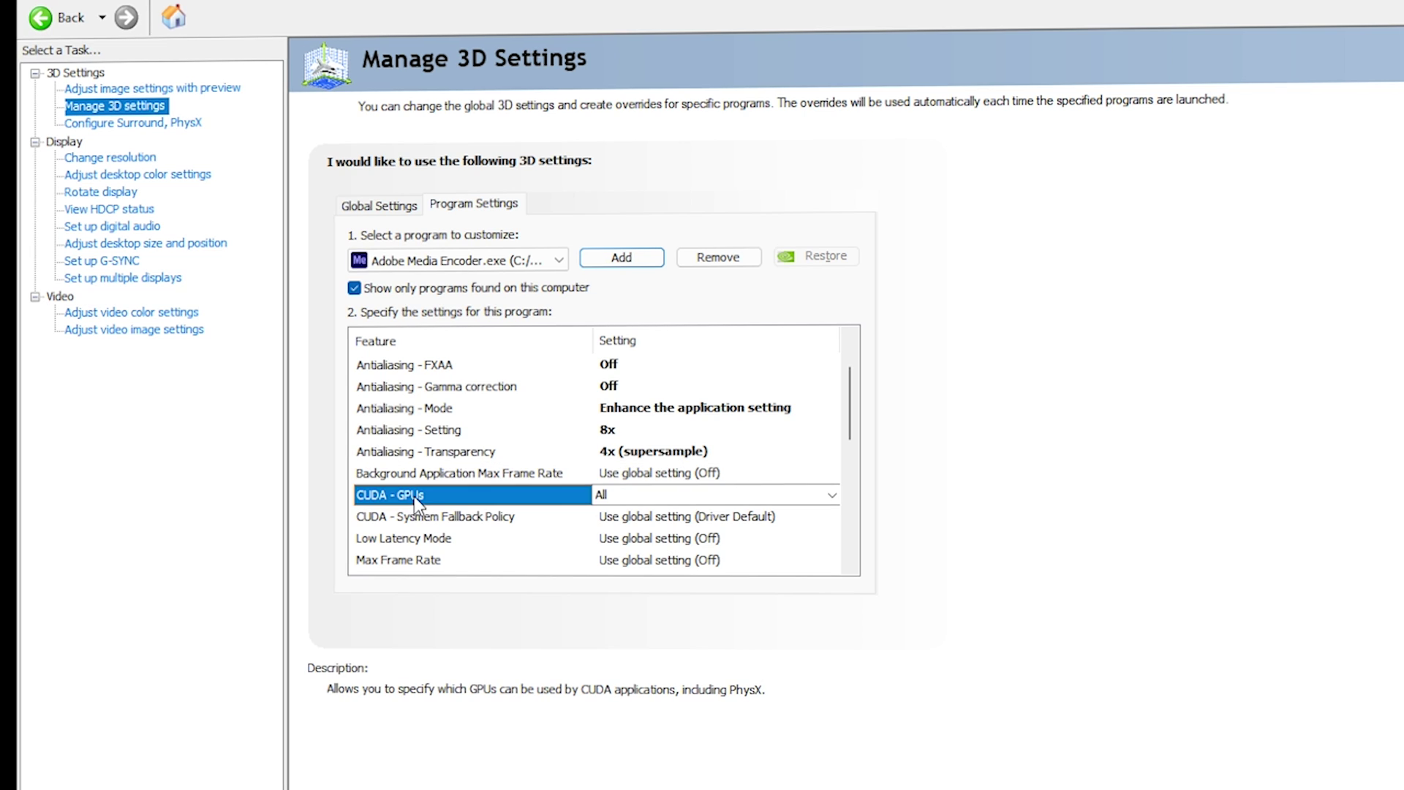
{"action": "left_click", "coordinate": [668, 496]}
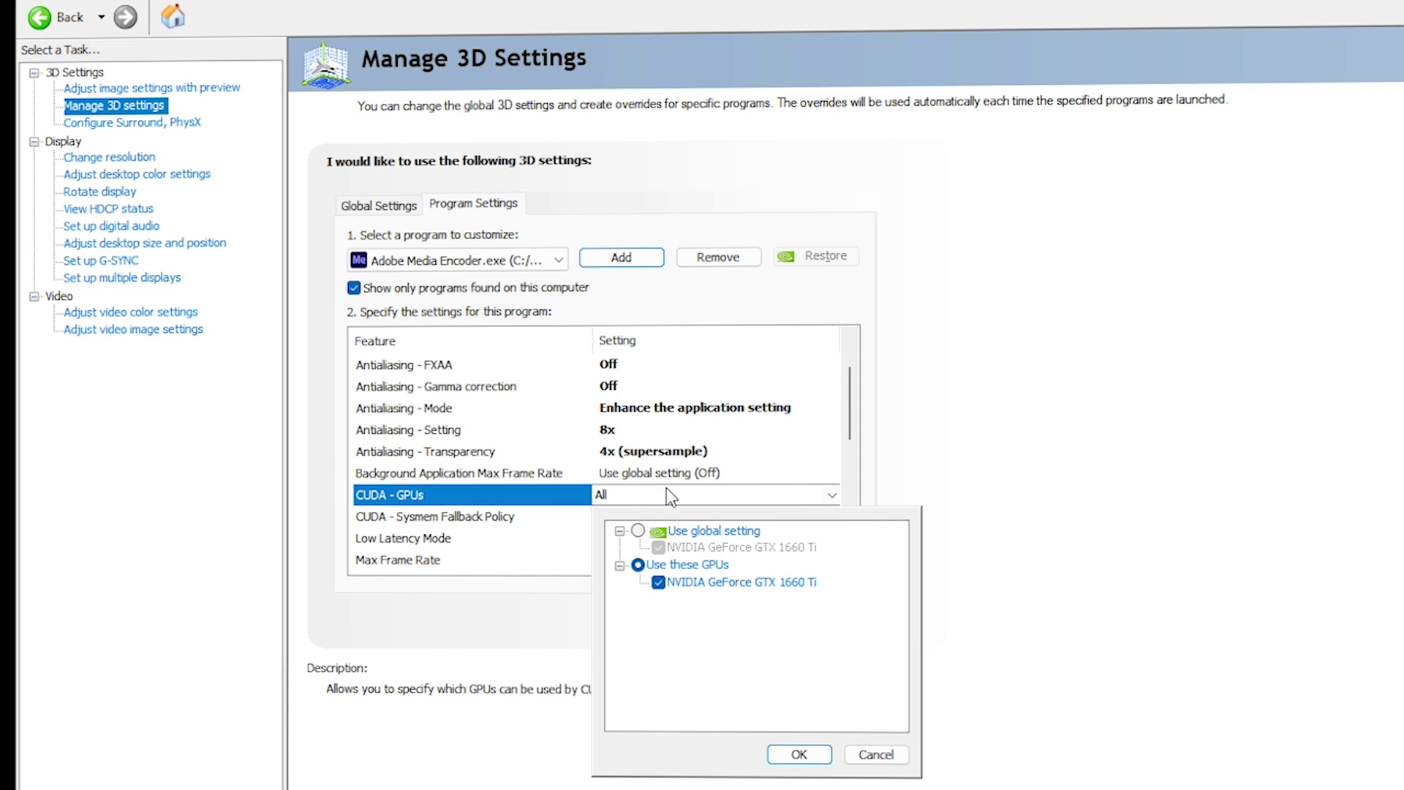
{"action": "left_click", "coordinate": [662, 567]}
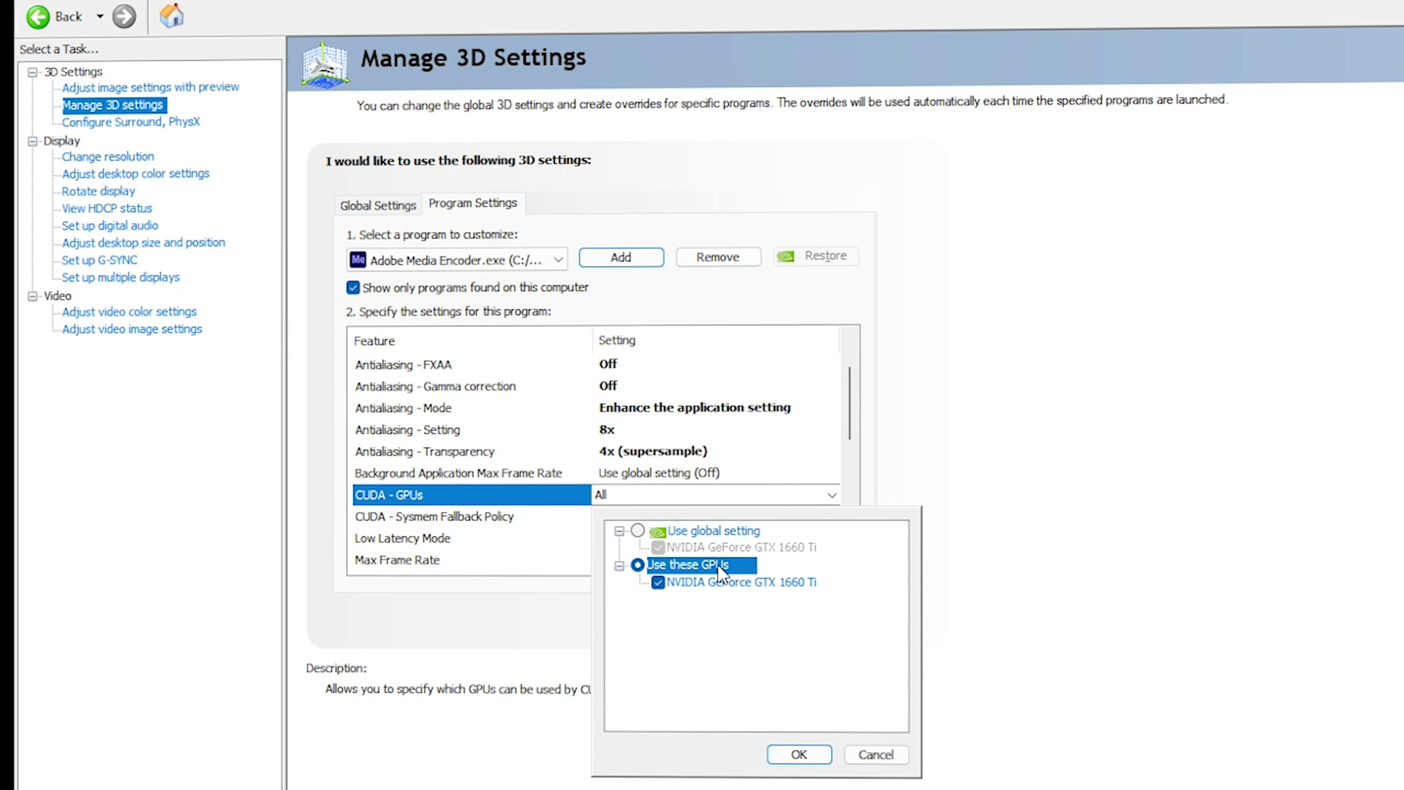
{"action": "left_click", "coordinate": [713, 583]}
{"action": "left_click", "coordinate": [657, 583]}
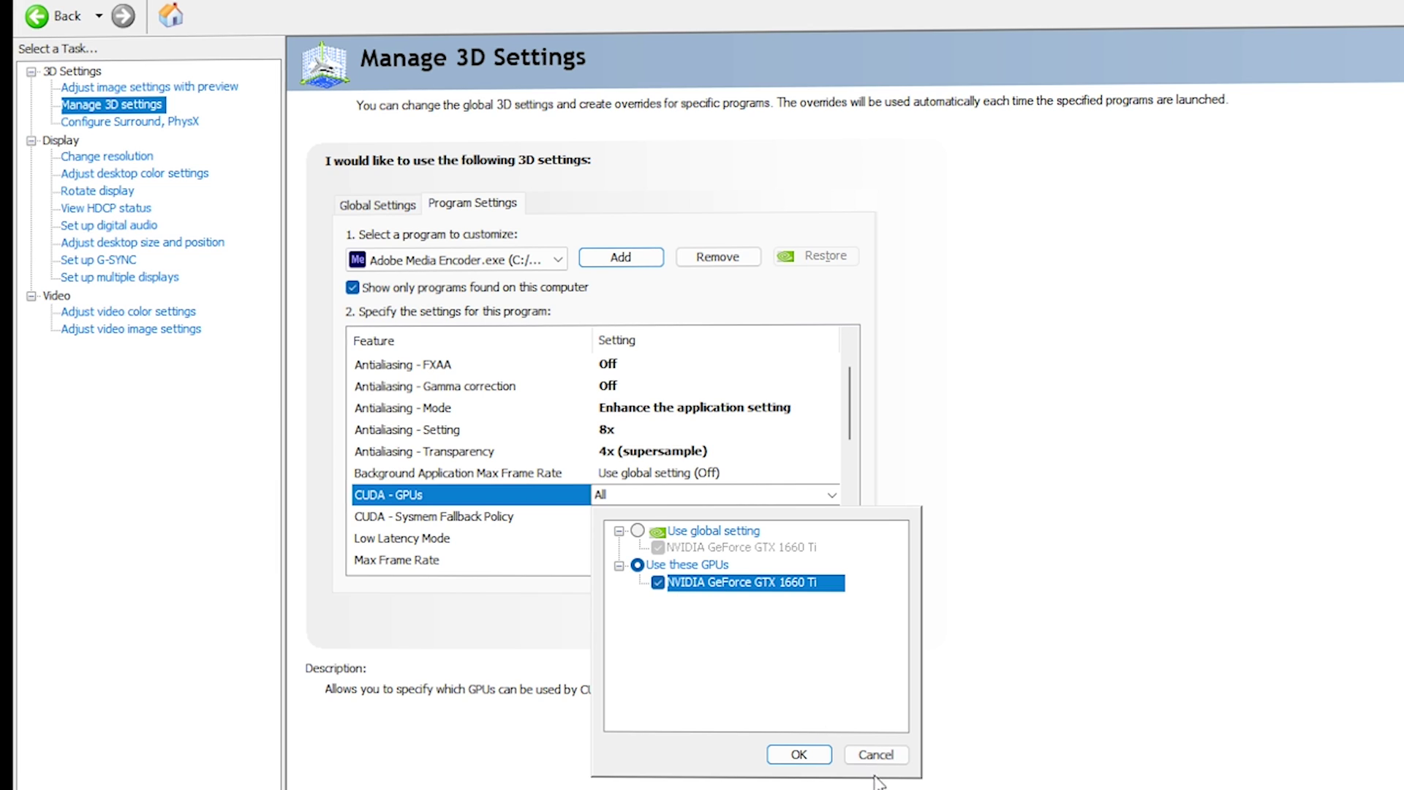
{"action": "left_click", "coordinate": [798, 754]}
{"action": "left_click", "coordinate": [475, 516]}
{"action": "left_click", "coordinate": [691, 454]}
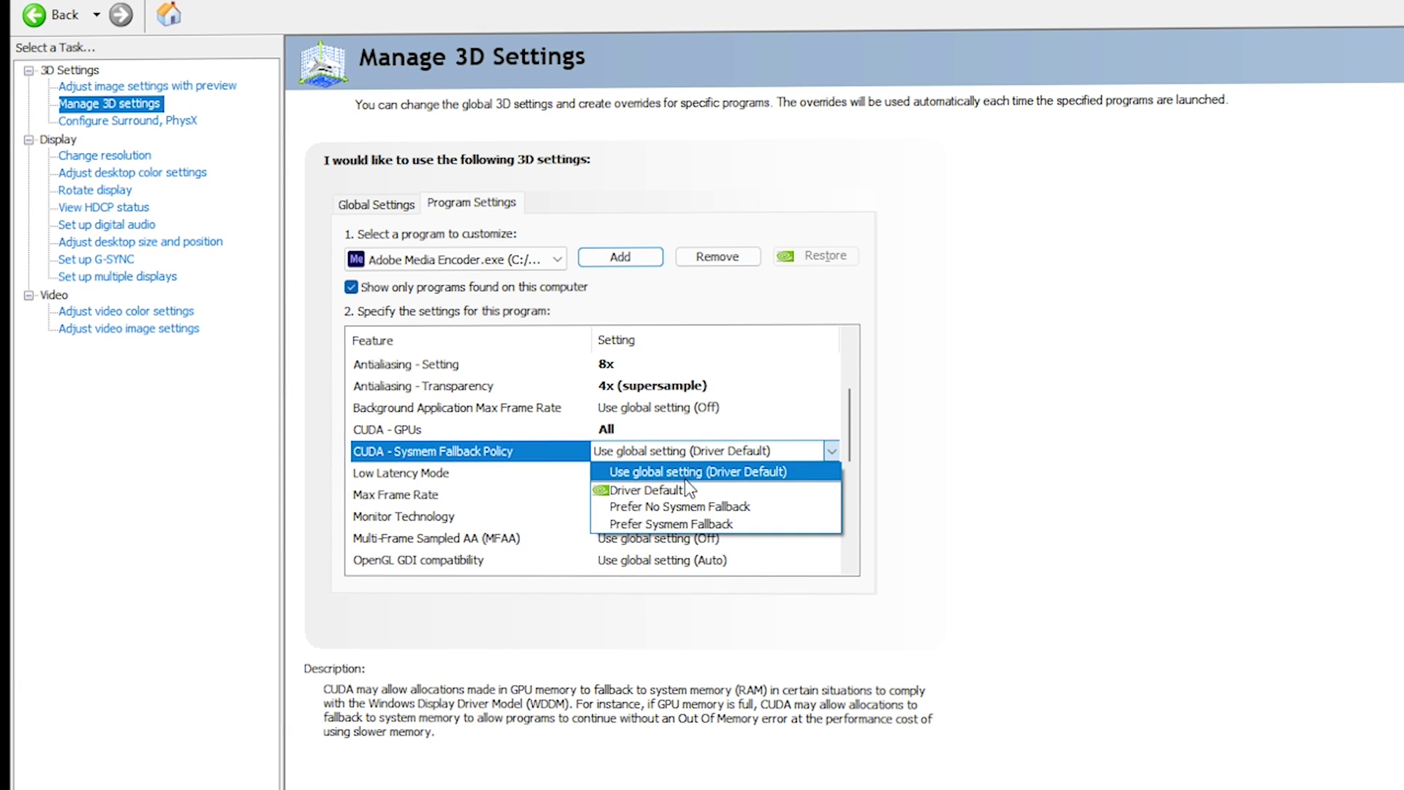
{"action": "left_click", "coordinate": [685, 488]}
Turn MFAA On and set OpenGL GDI compatibility to Prefer performance
{"action": "scroll", "coordinate": [454, 438], "scroll_direction": "down", "scroll_amount": 3}
{"action": "left_click", "coordinate": [451, 387]}
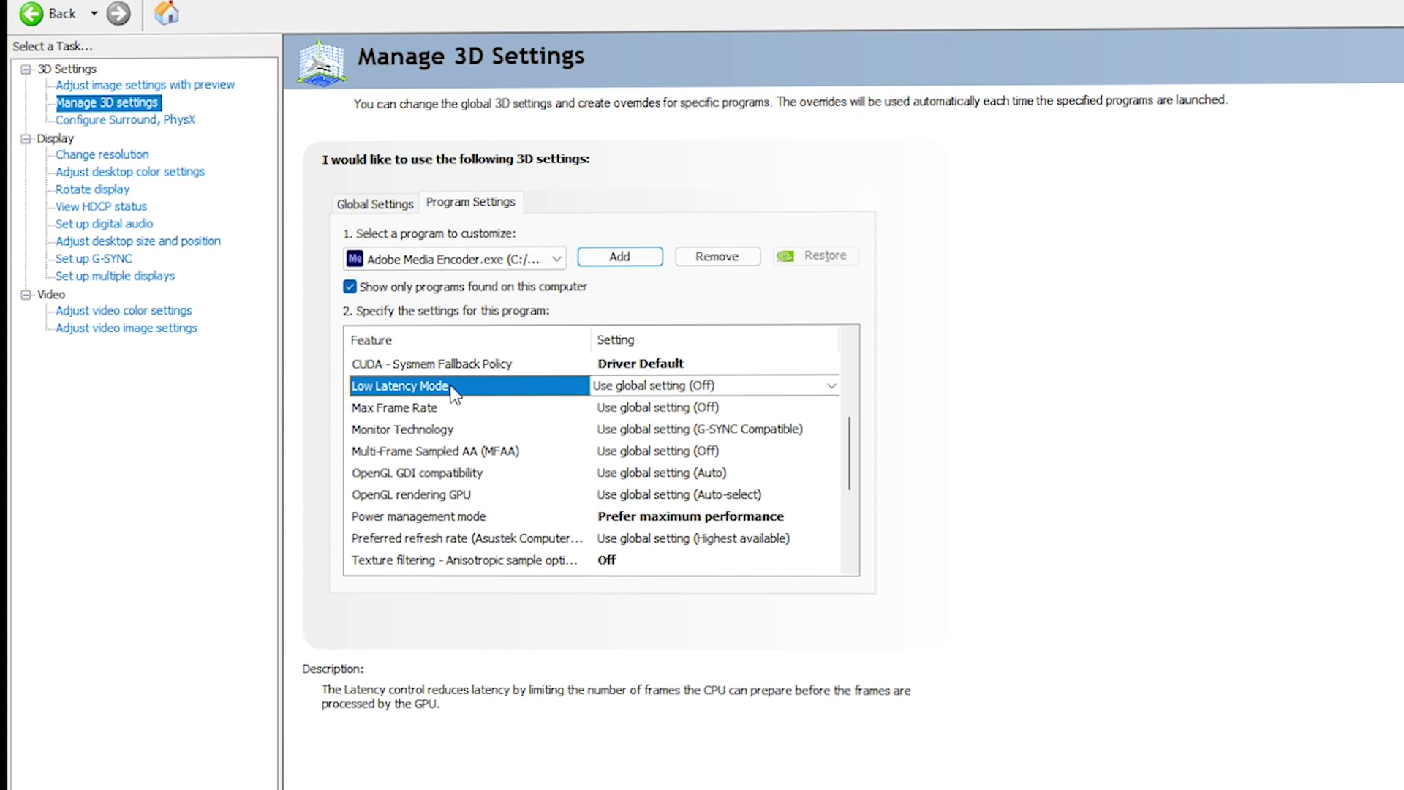
{"action": "left_click", "coordinate": [458, 408]}
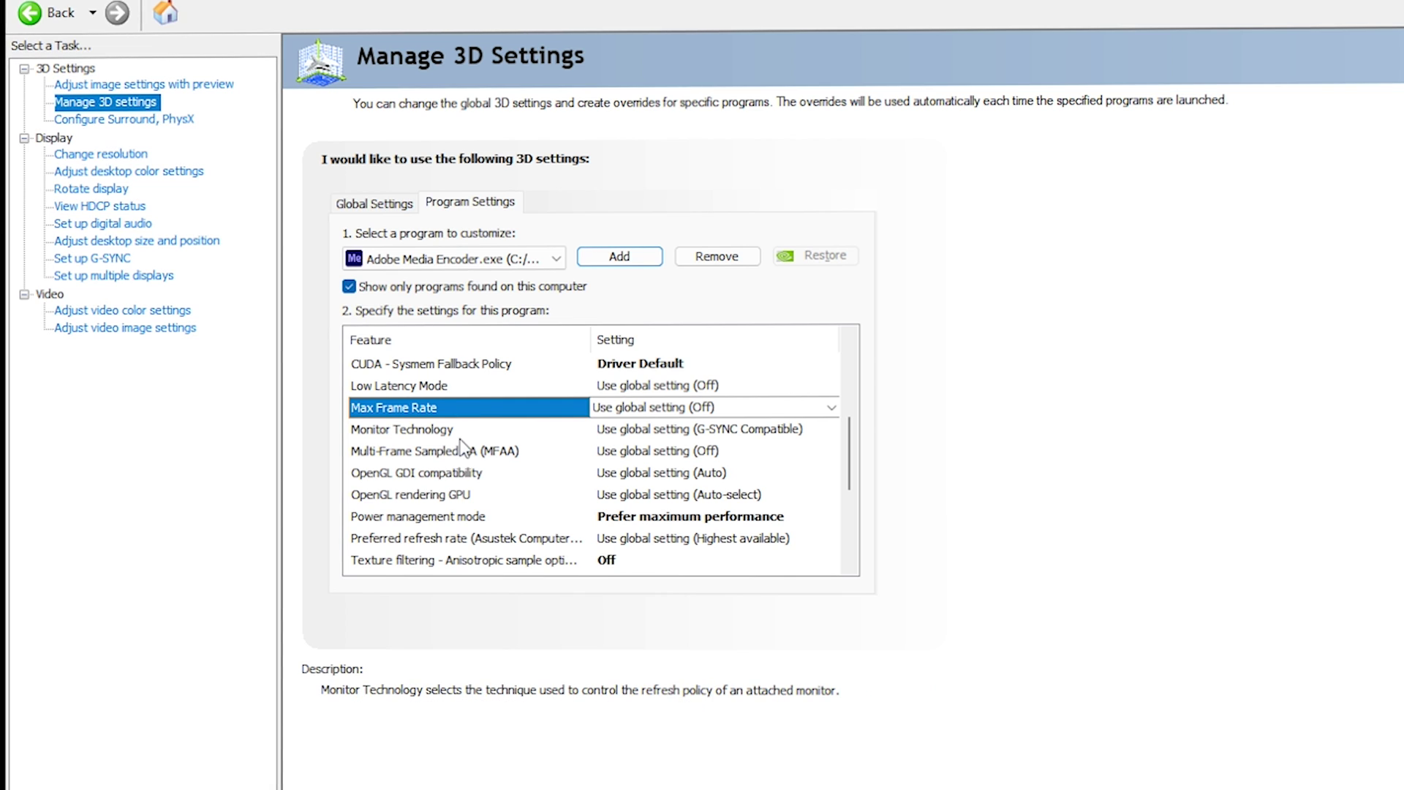
{"action": "left_click", "coordinate": [463, 431]}
{"action": "left_click", "coordinate": [467, 451]}
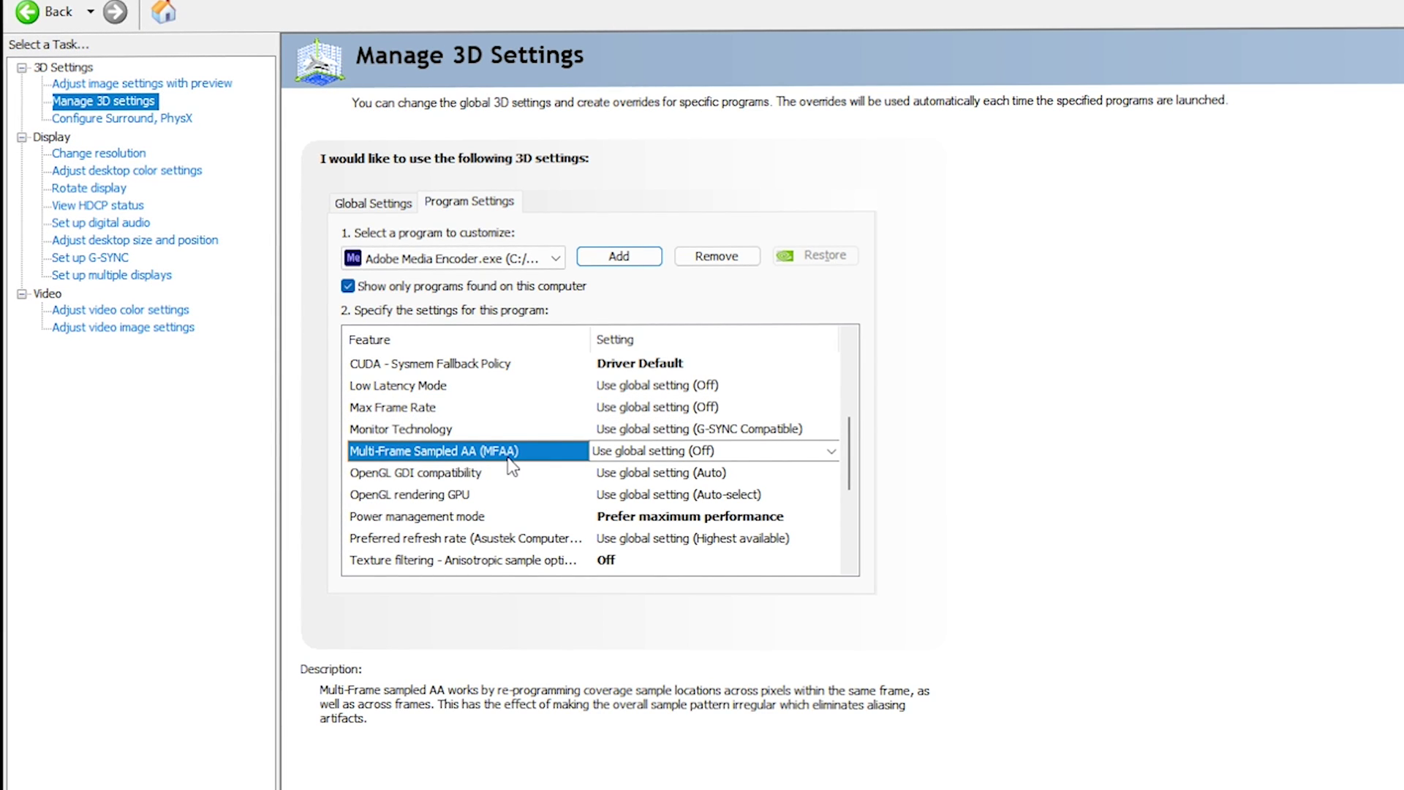
{"action": "left_click", "coordinate": [656, 450]}
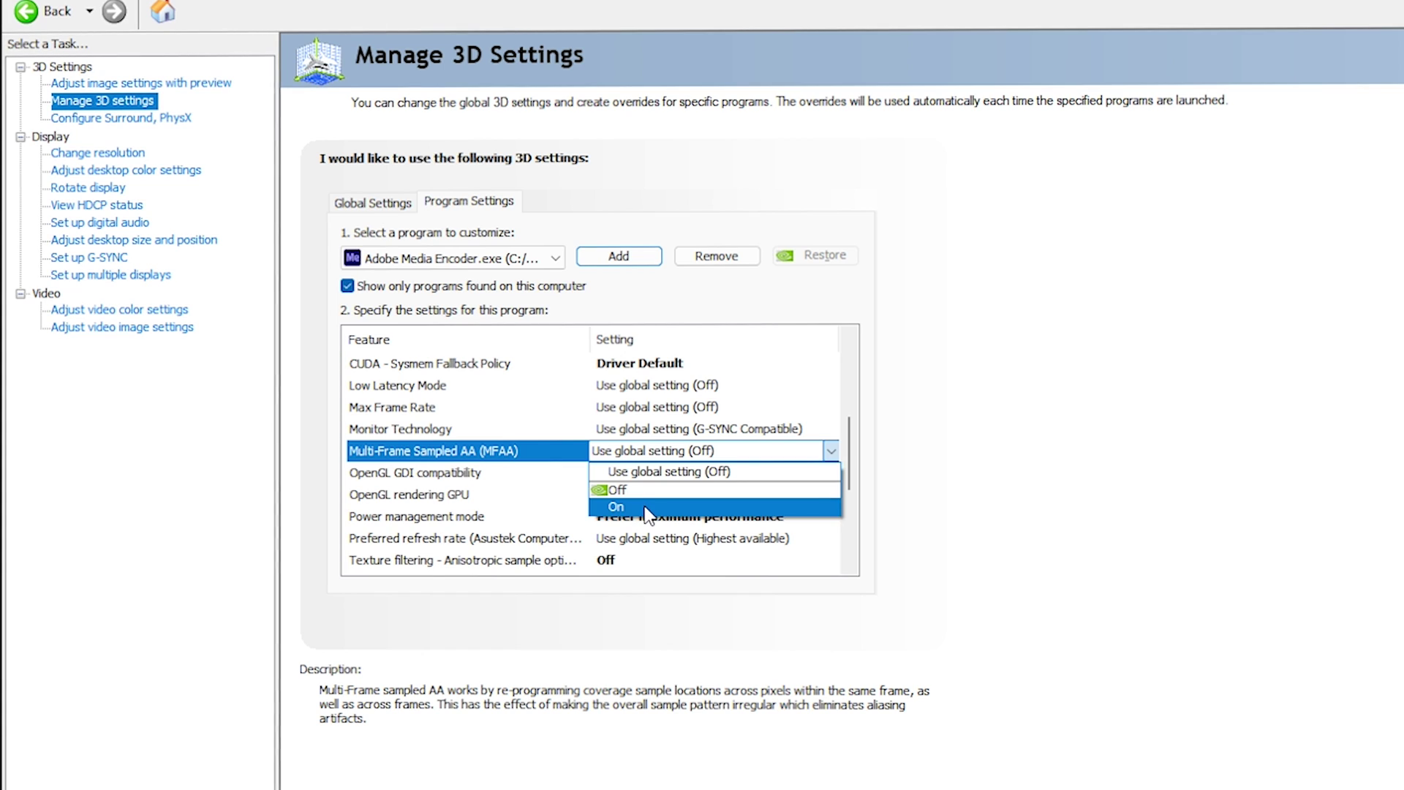
{"action": "left_click", "coordinate": [645, 505]}
{"action": "left_click", "coordinate": [468, 464]}
{"action": "left_click", "coordinate": [650, 450]}
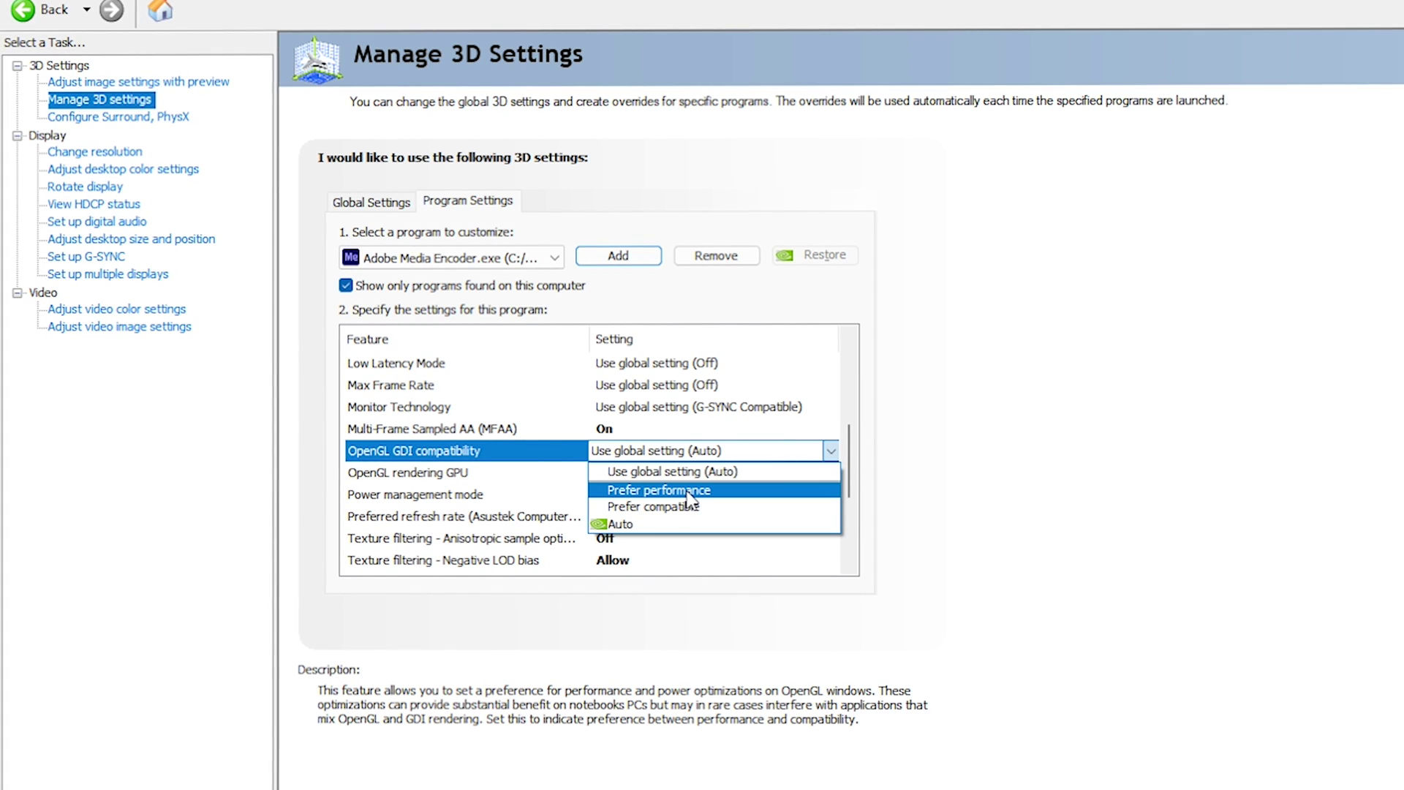
{"action": "left_click", "coordinate": [688, 491]}
Use the GTX 1660 Ti for OpenGL rendering and set power management to Prefer maximum performance
{"action": "left_click", "coordinate": [497, 454]}
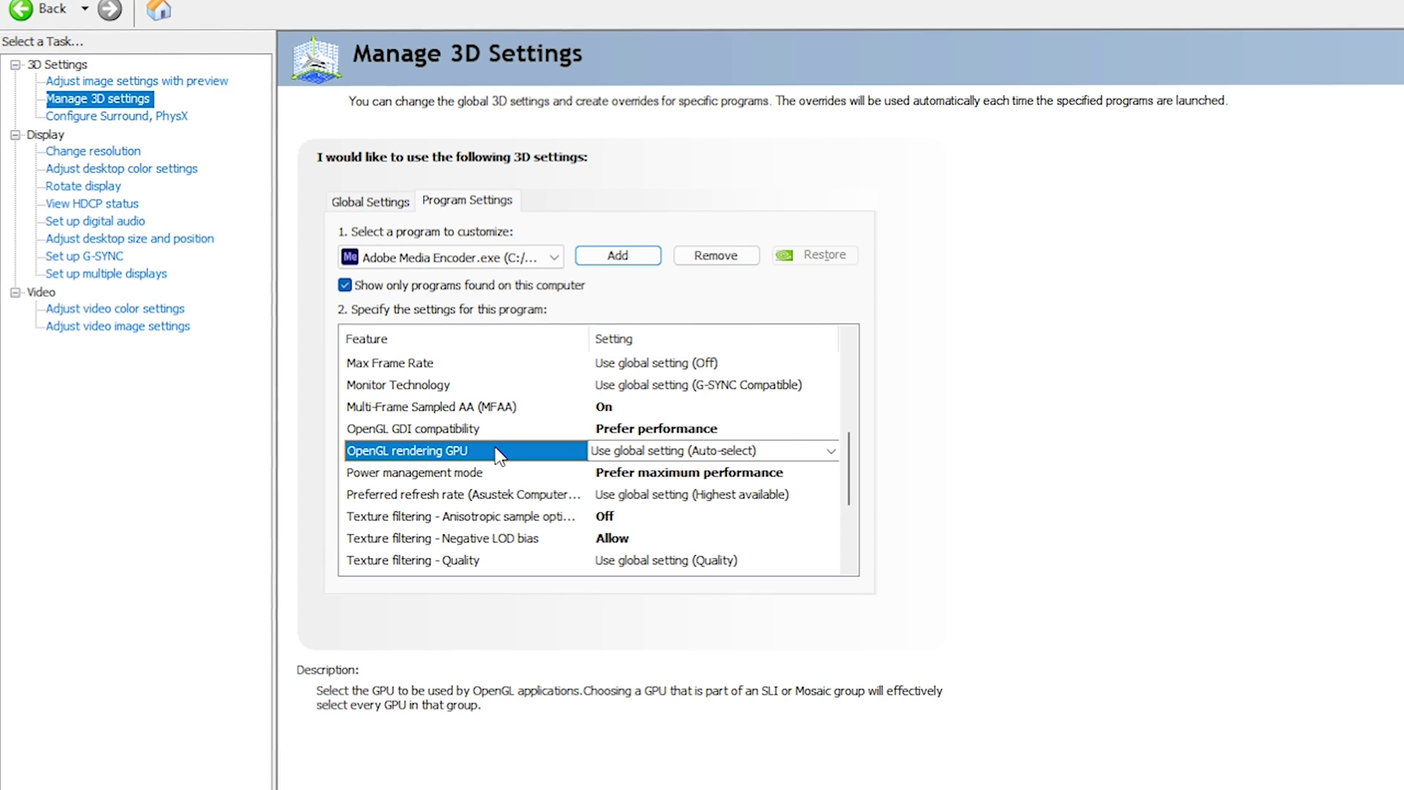
{"action": "left_click", "coordinate": [667, 453]}
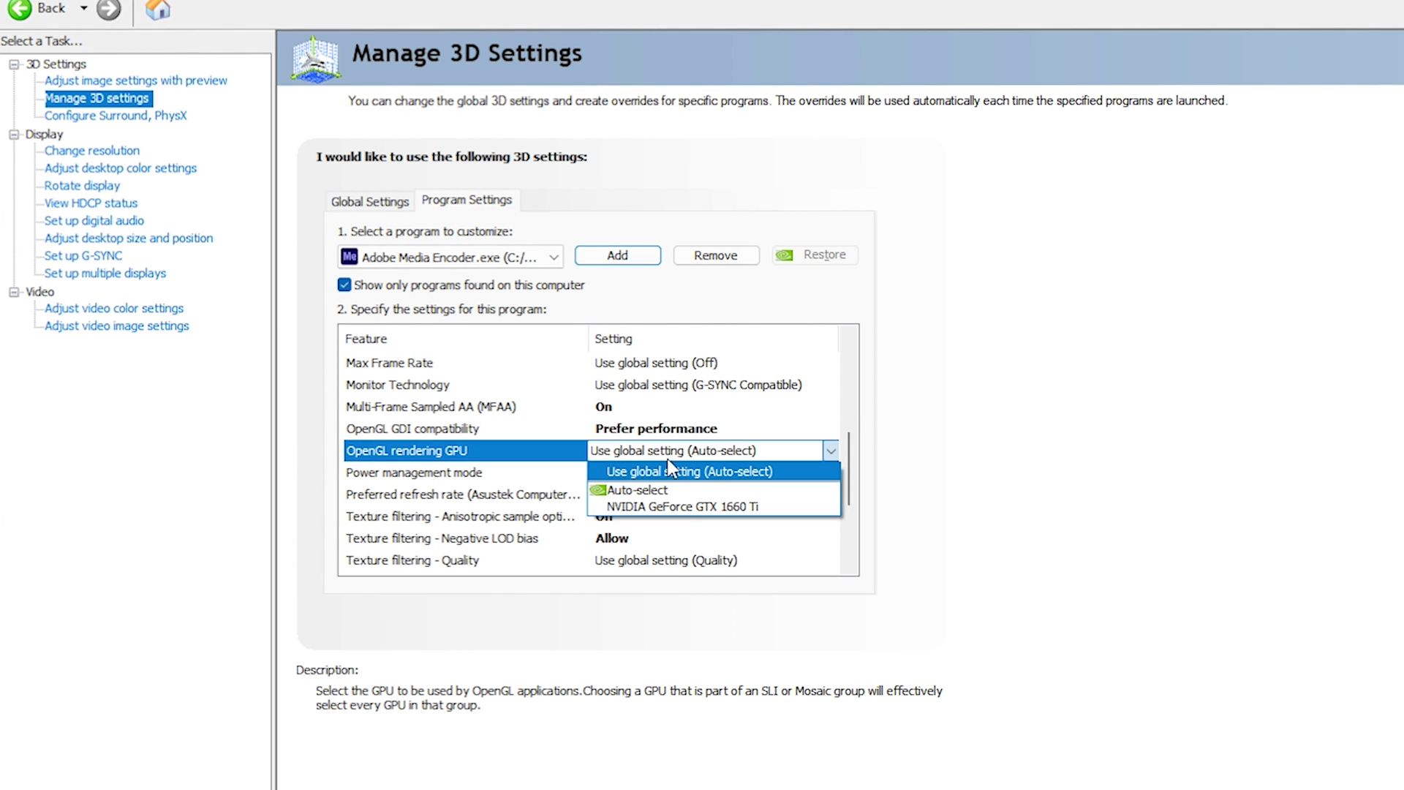
{"action": "left_click", "coordinate": [687, 507]}
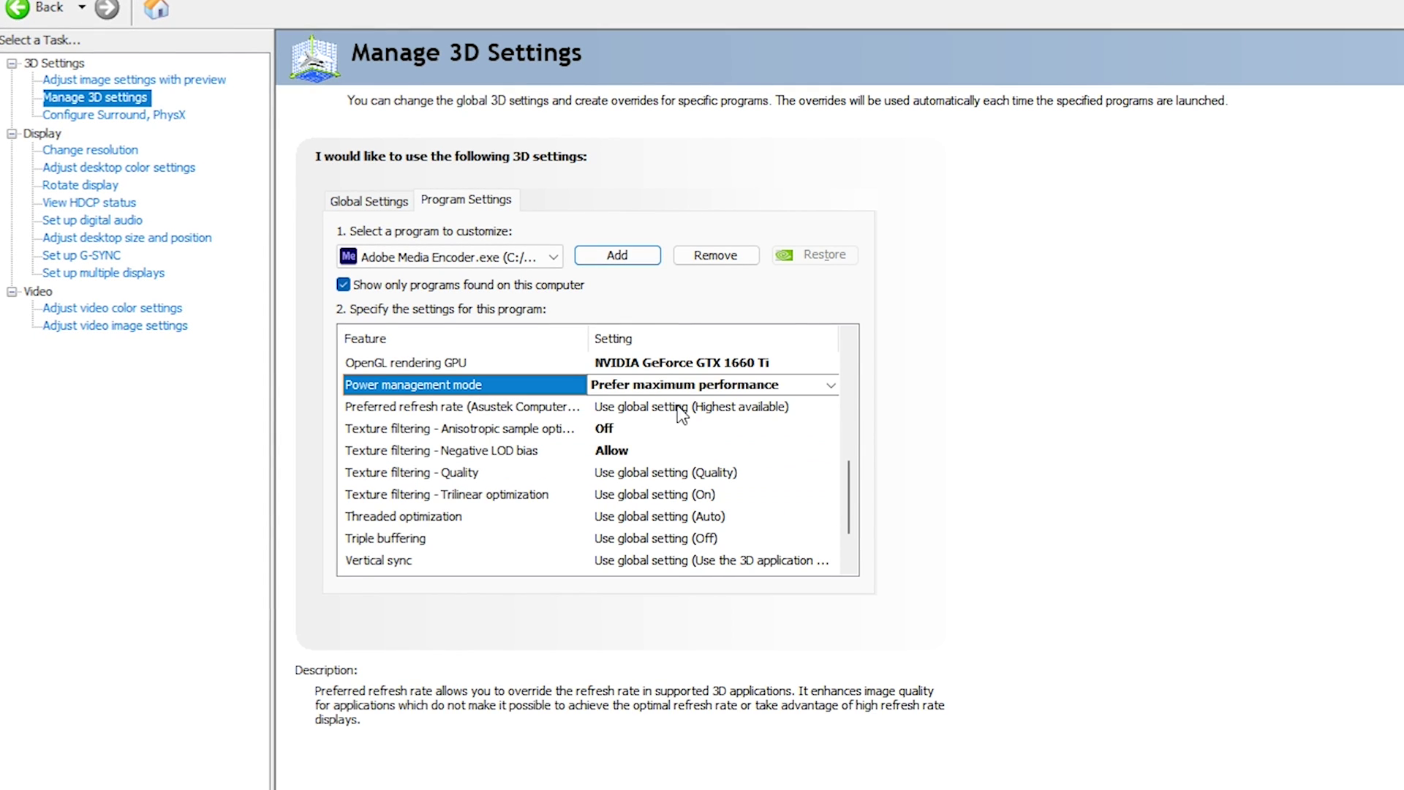
{"action": "left_click", "coordinate": [687, 389]}
{"action": "left_click", "coordinate": [685, 459]}
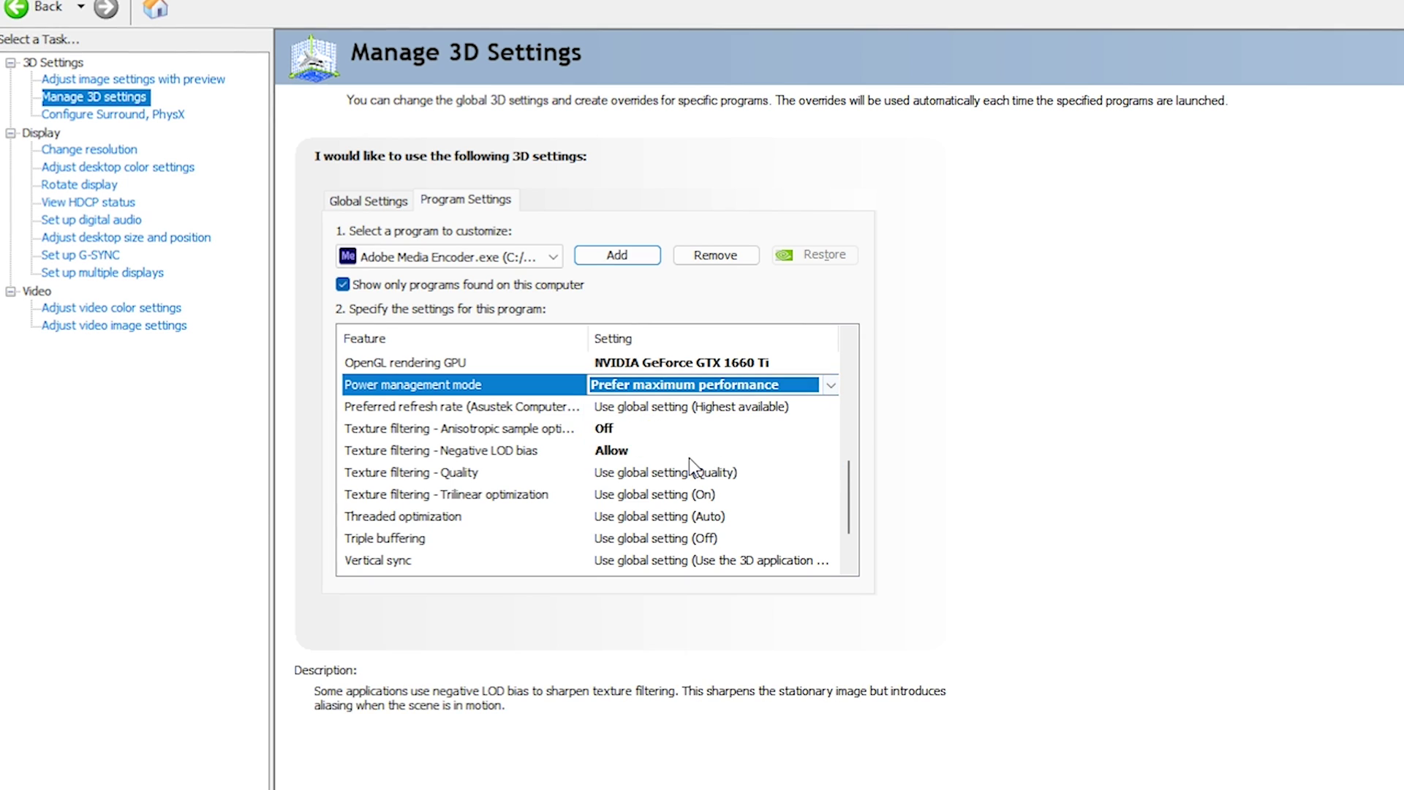
Turn anisotropic sample optimization Off and select the Negative LOD bias setting
{"action": "left_click", "coordinate": [399, 431]}
{"action": "left_click", "coordinate": [658, 431]}
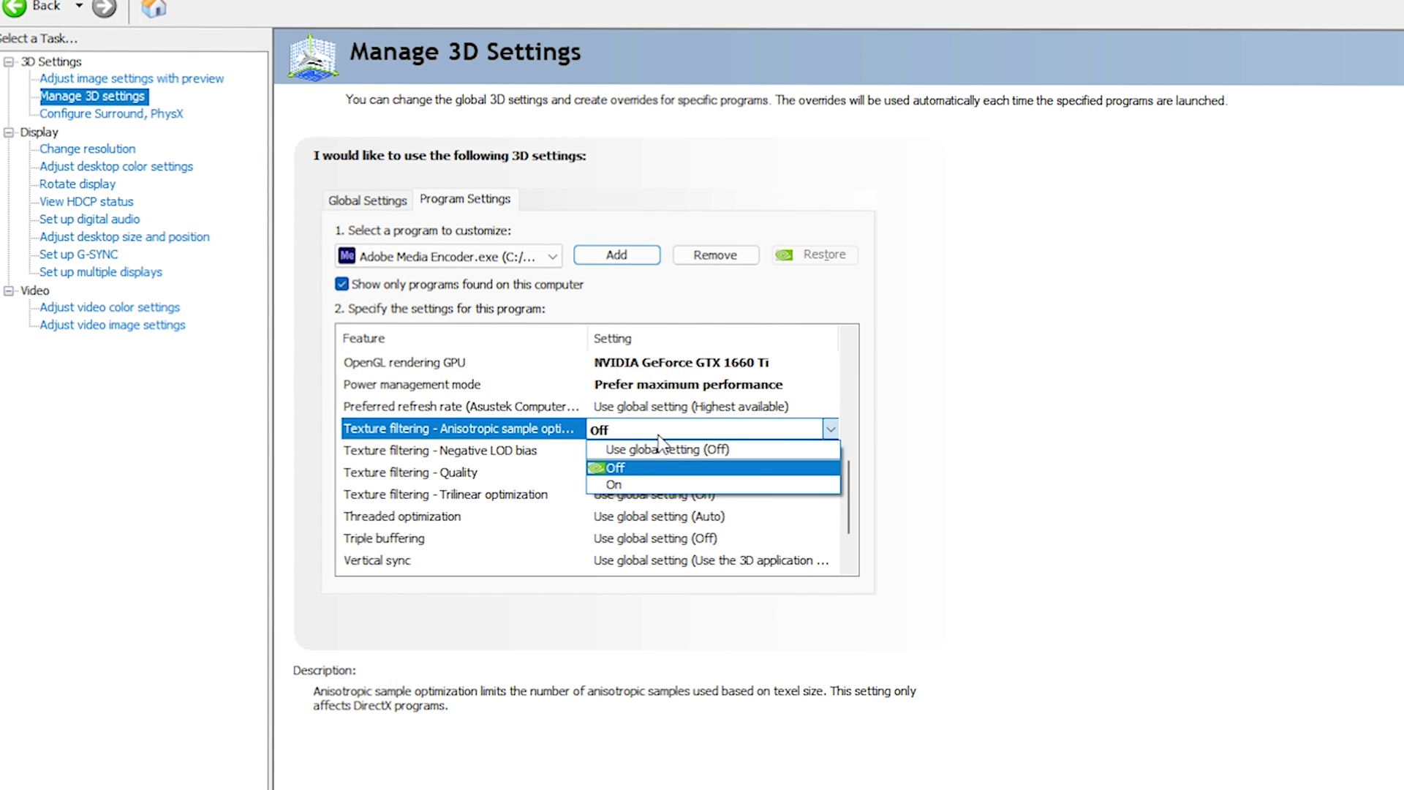
{"action": "left_click", "coordinate": [644, 463]}
{"action": "left_click", "coordinate": [502, 457]}
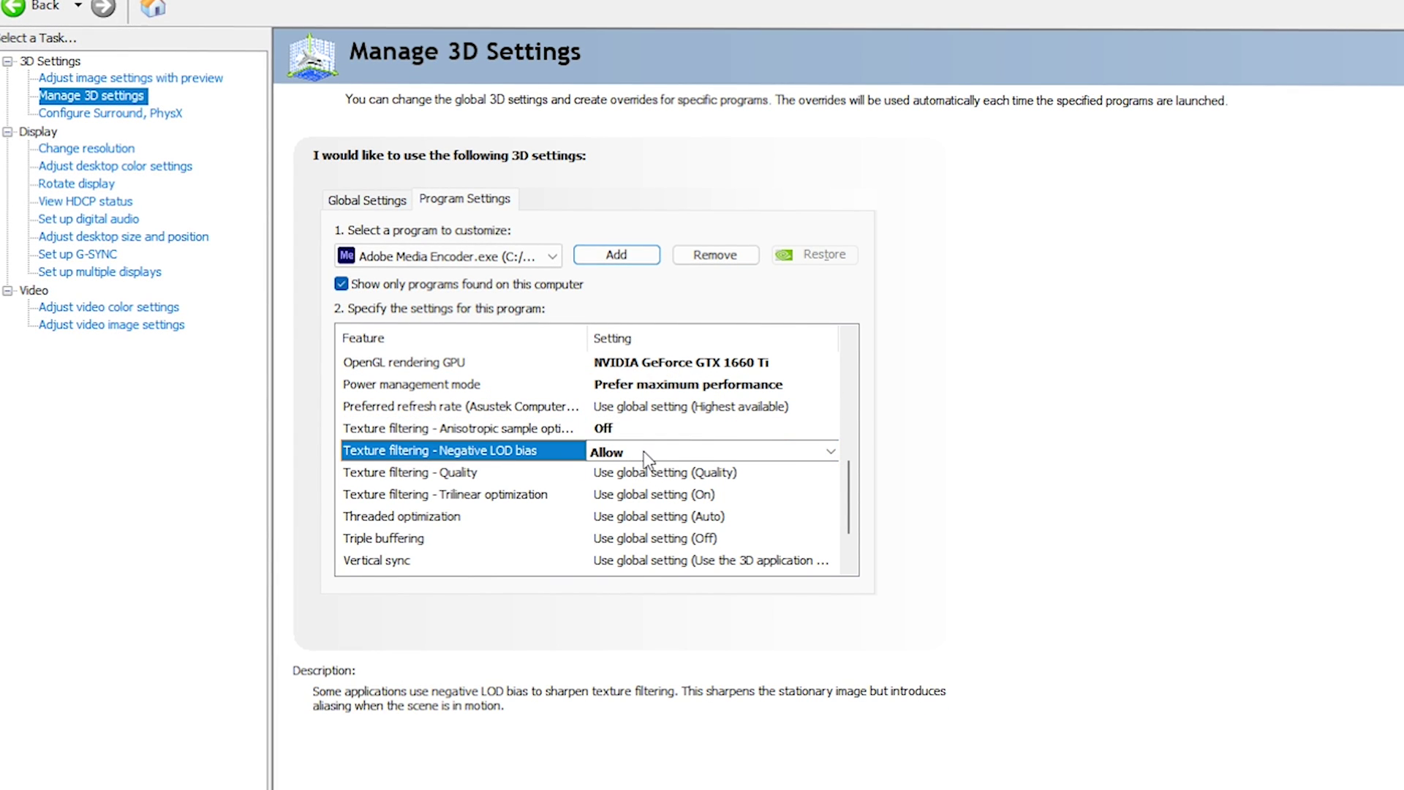
{"action": "left_click", "coordinate": [647, 453]}
Clamp negative LOD bias and set texture filtering quality to High performance
{"action": "left_click", "coordinate": [647, 506]}
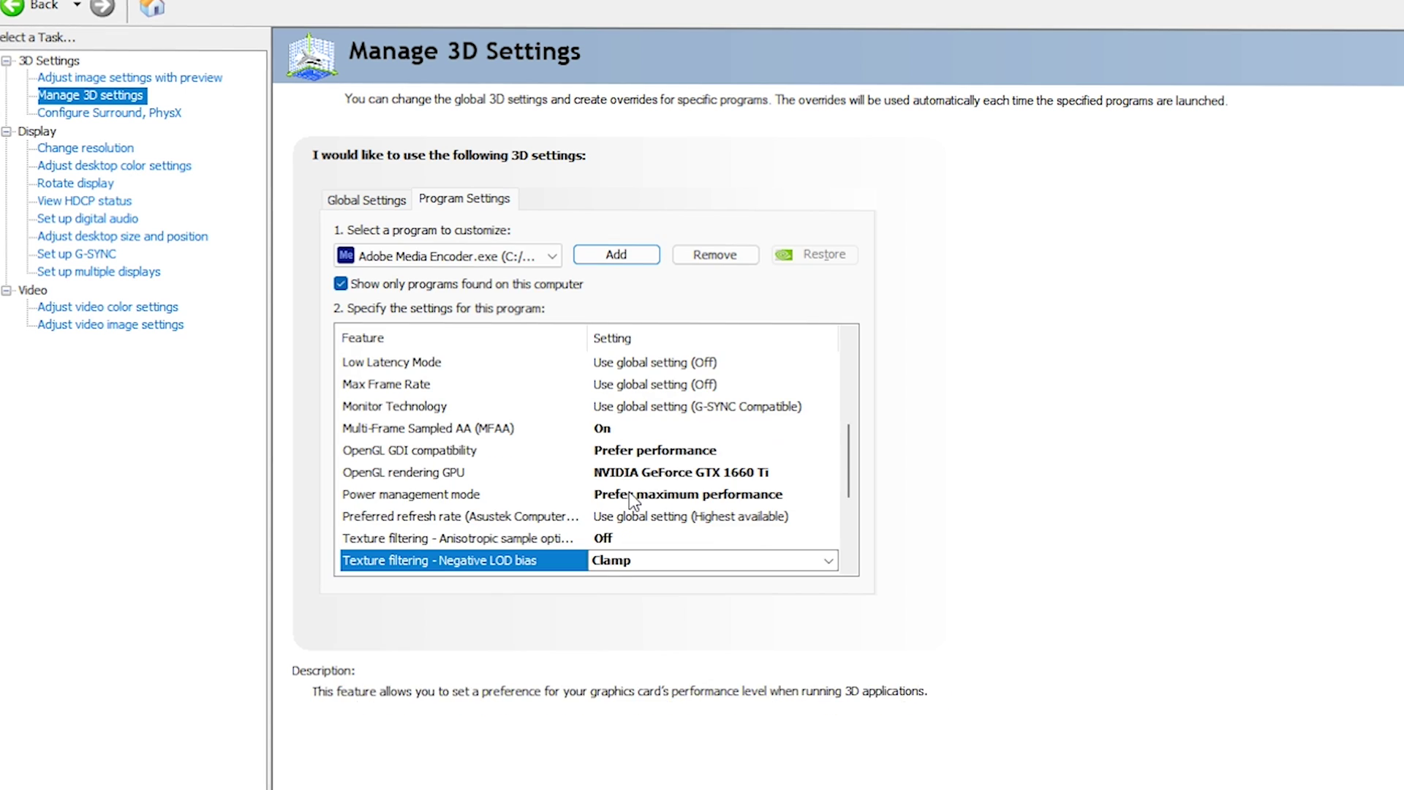
{"action": "scroll", "coordinate": [585, 475], "scroll_direction": "down", "scroll_amount": 3}
{"action": "left_click", "coordinate": [479, 406]}
{"action": "left_click", "coordinate": [662, 408]}
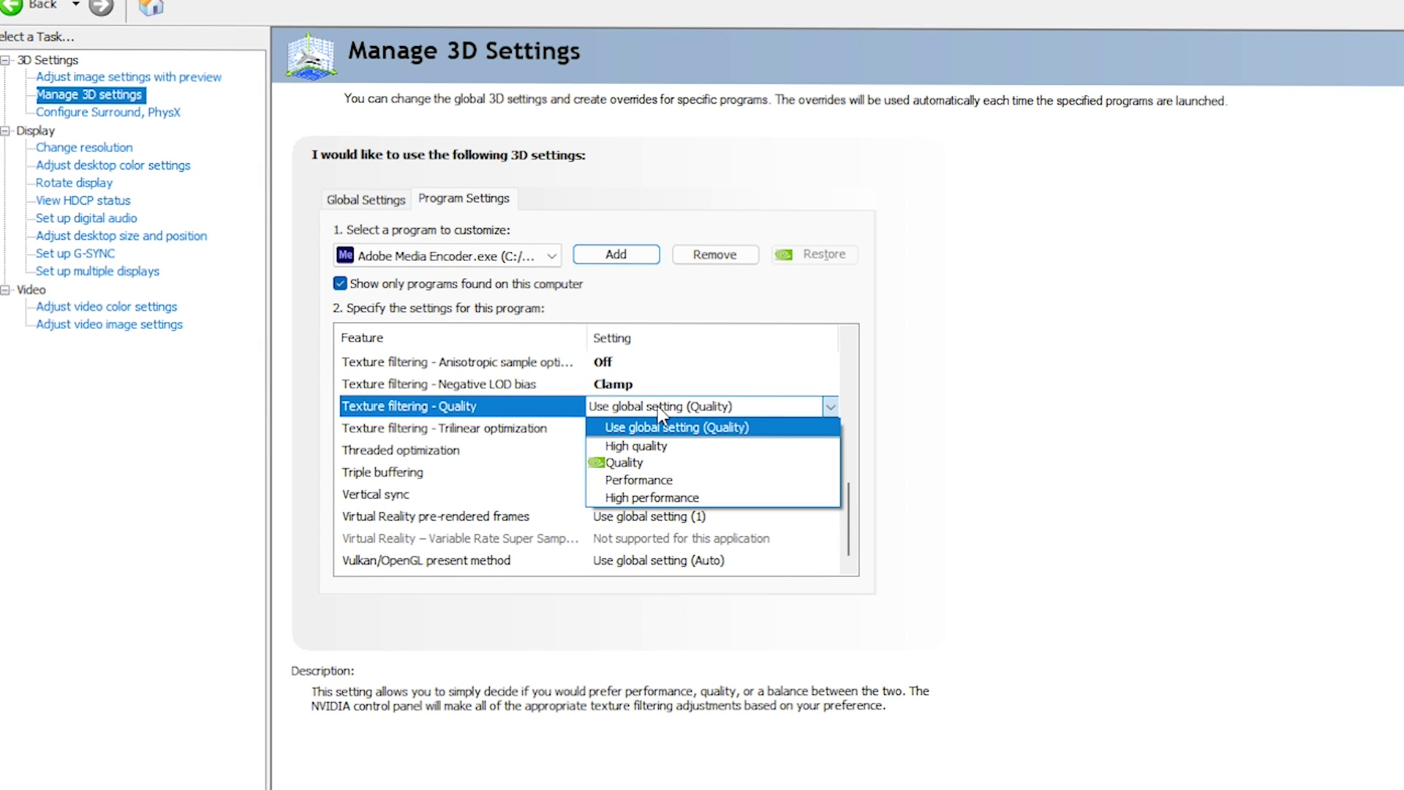
{"action": "left_click", "coordinate": [682, 497]}
Turn trilinear and threaded optimization On and triple buffering Off
{"action": "scroll", "coordinate": [512, 468], "scroll_direction": "down", "scroll_amount": 2}
{"action": "left_click", "coordinate": [498, 451]}
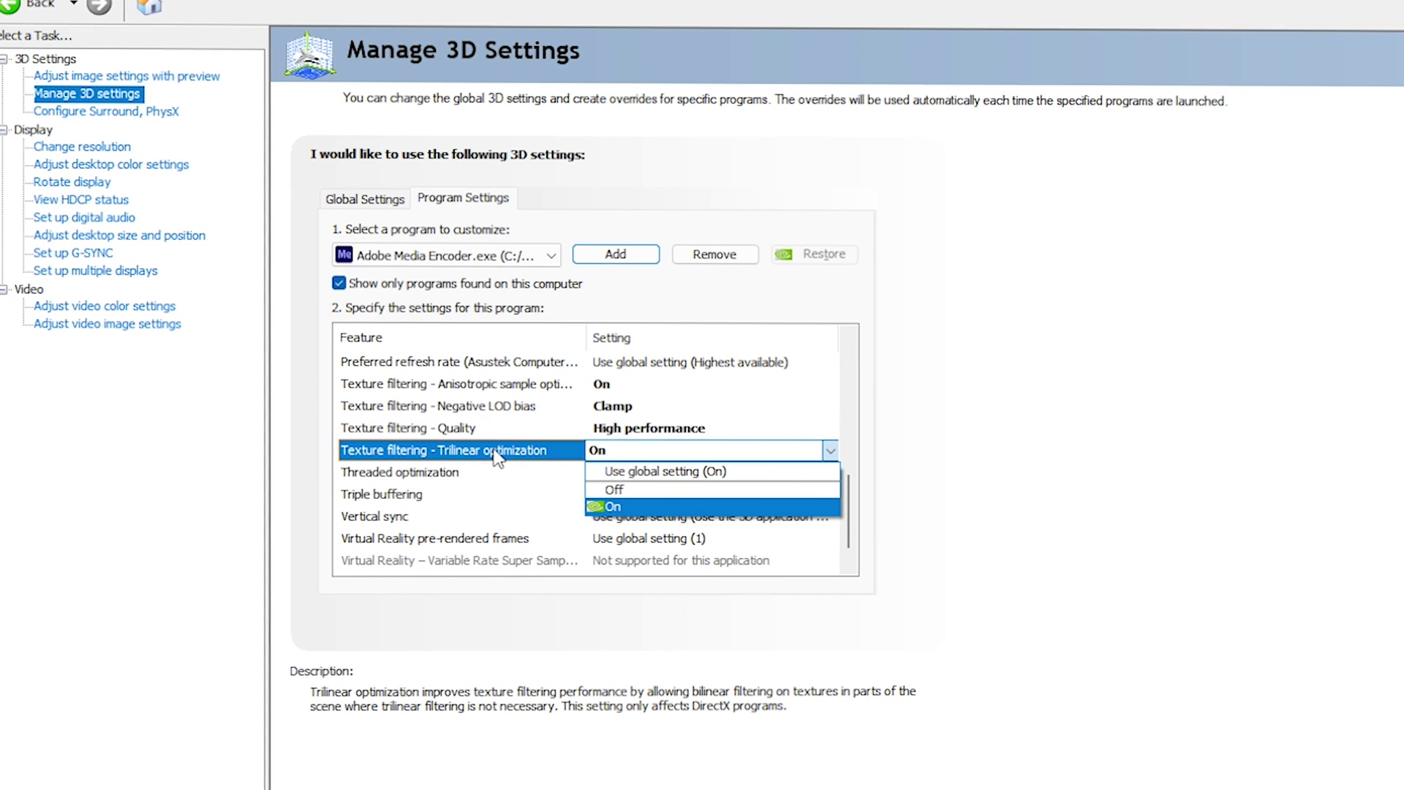
{"action": "left_click", "coordinate": [644, 506]}
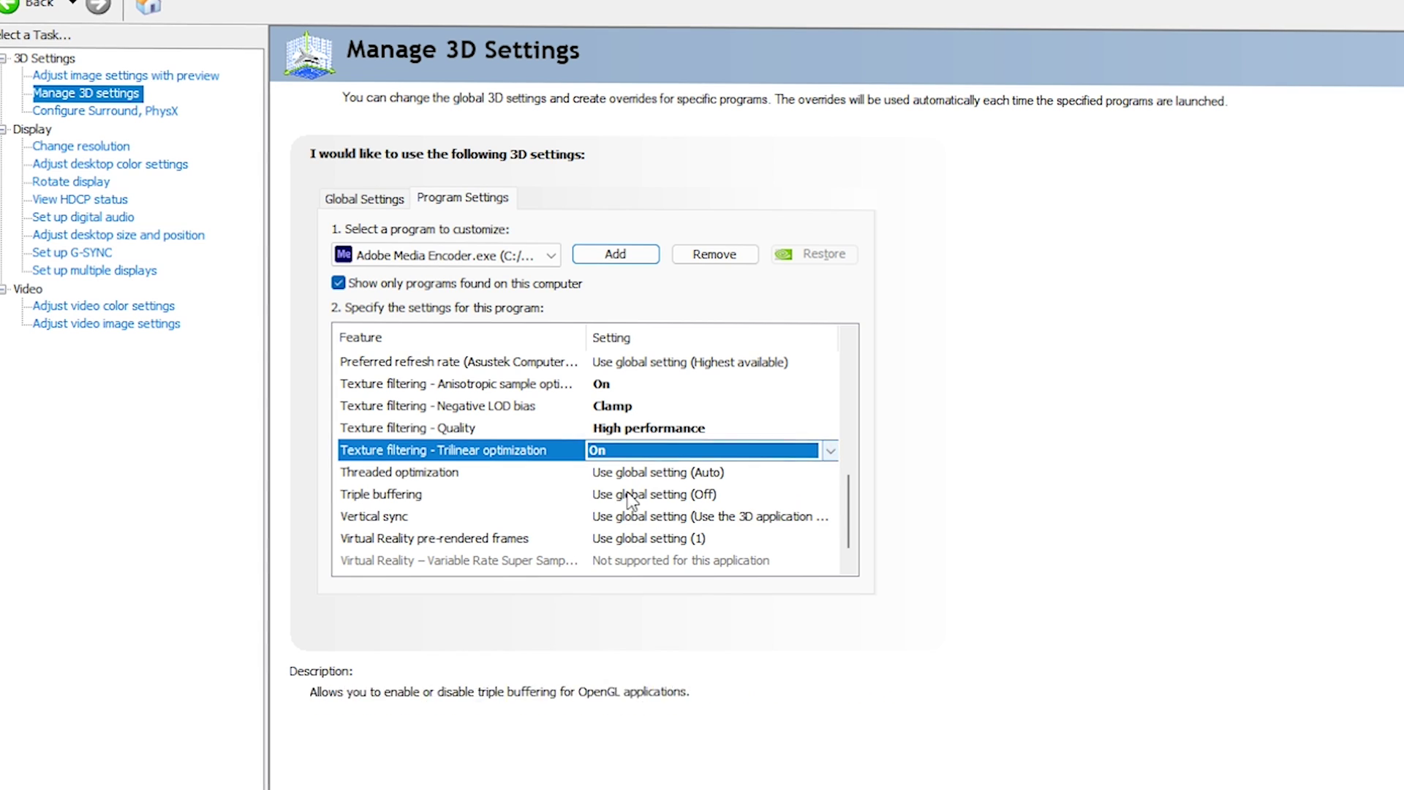
{"action": "left_click", "coordinate": [621, 474]}
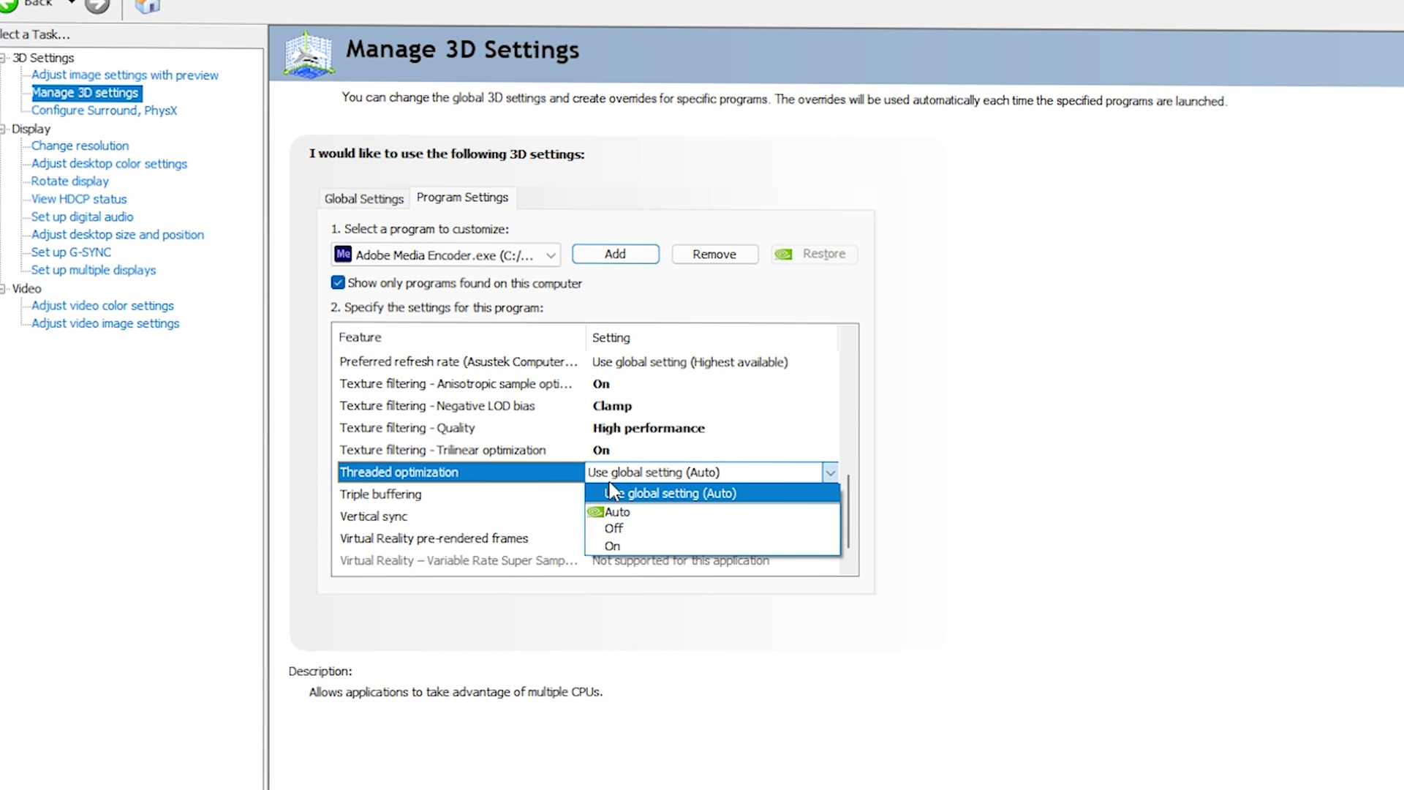
{"action": "left_click", "coordinate": [613, 546]}
{"action": "scroll", "coordinate": [410, 482], "scroll_direction": "down", "scroll_amount": 1}
{"action": "left_click", "coordinate": [410, 473]}
{"action": "left_click", "coordinate": [634, 471]}
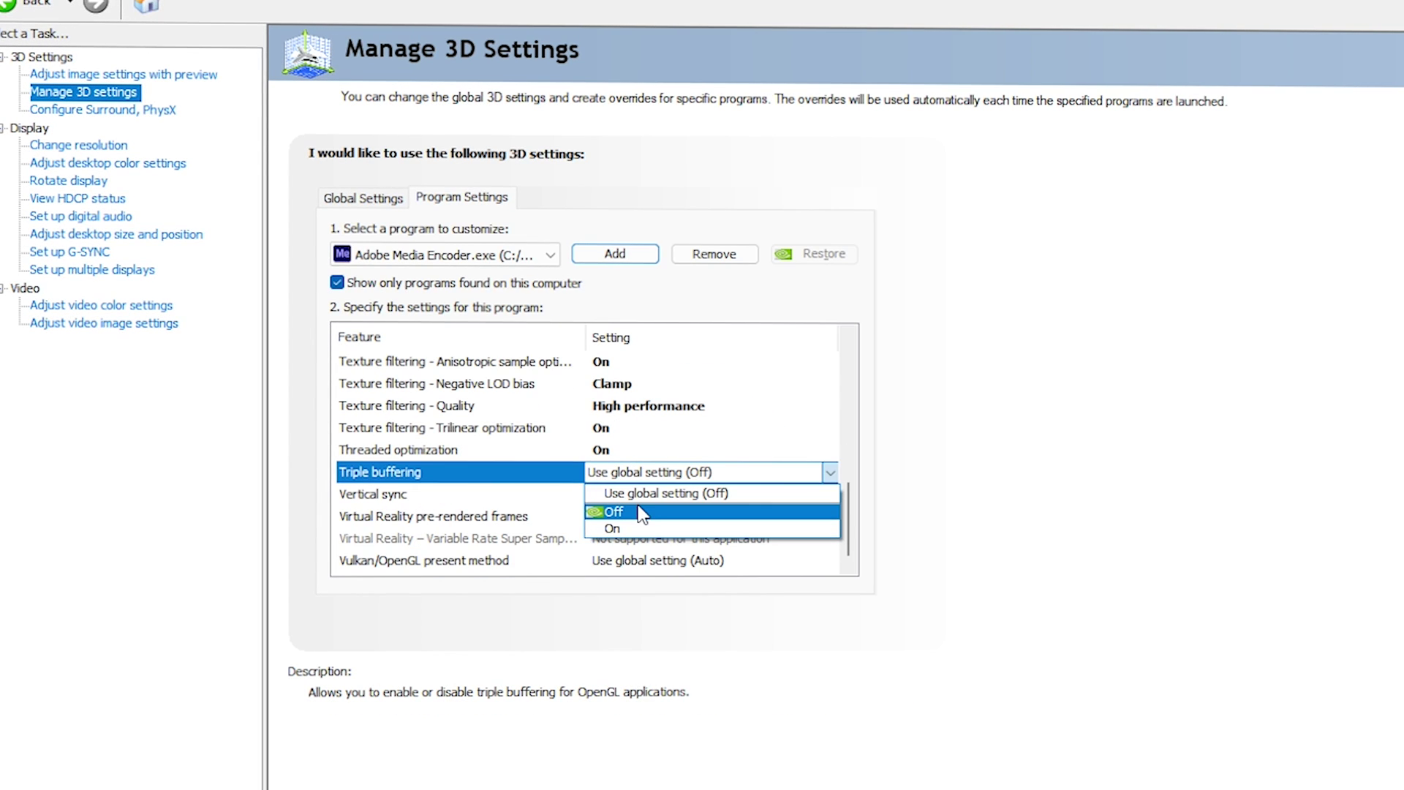
{"action": "left_click", "coordinate": [641, 500]}
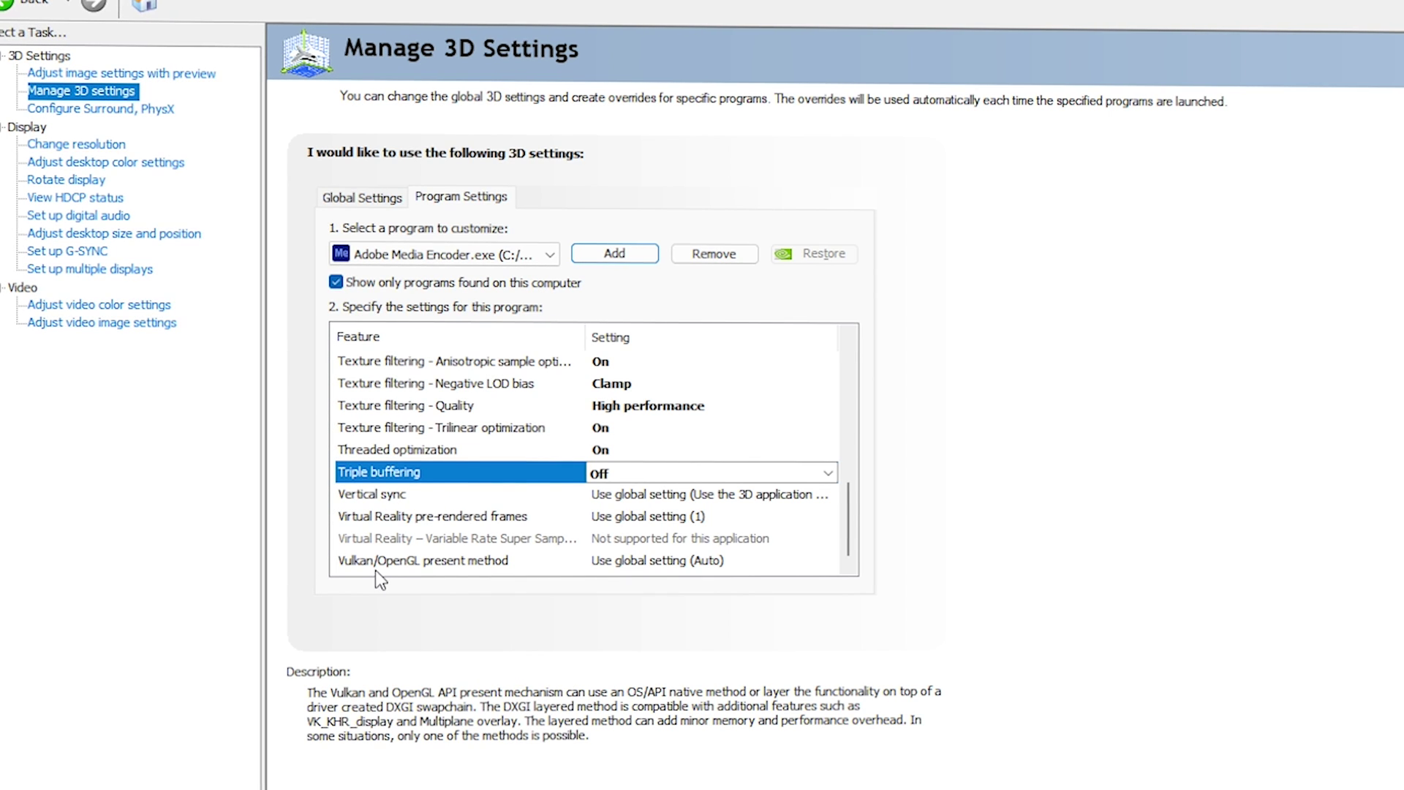
Set Vulkan/OpenGL present method to Prefer layered on DXGI Swapchain and apply the overrides
{"action": "left_click", "coordinate": [589, 562]}
{"action": "left_click", "coordinate": [661, 560]}
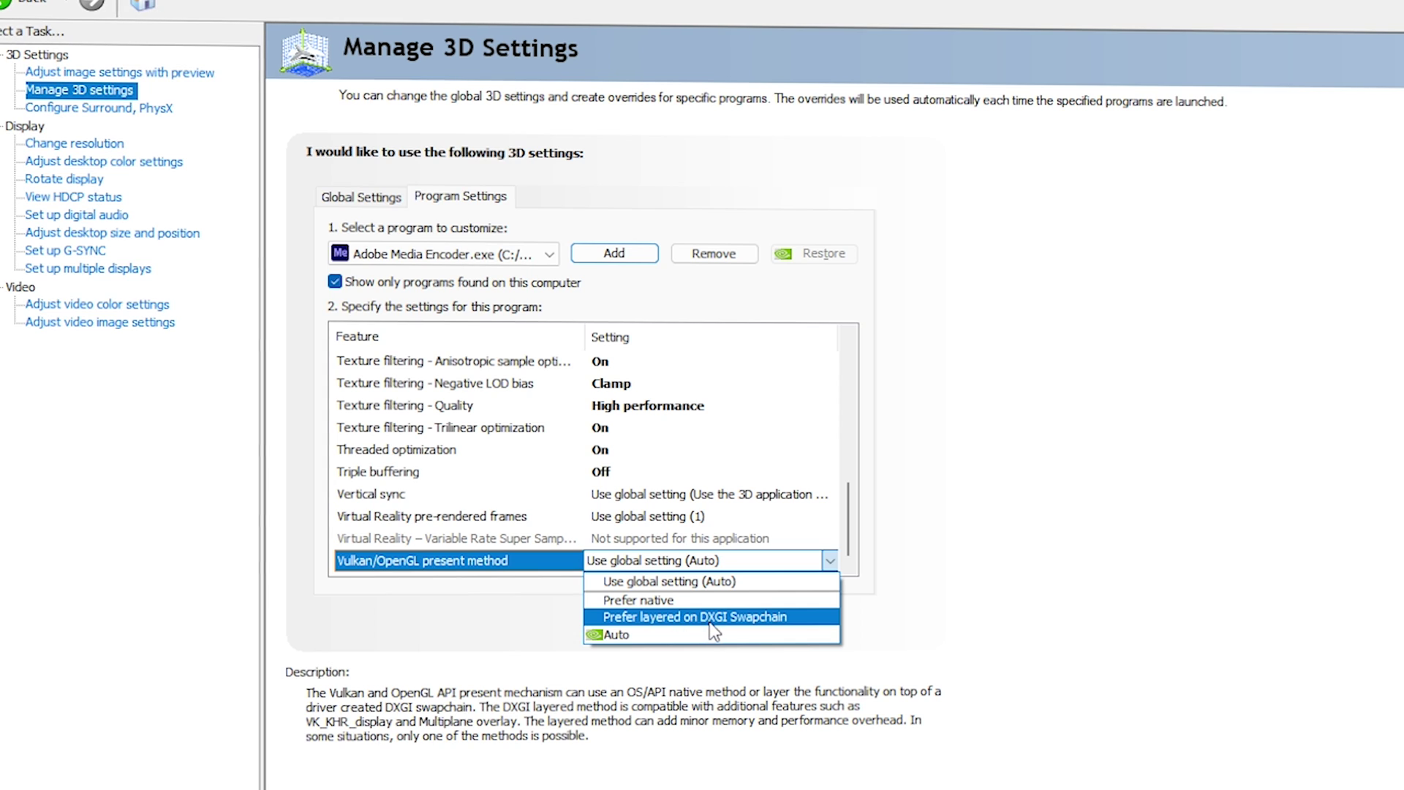
{"action": "left_click", "coordinate": [764, 618]}
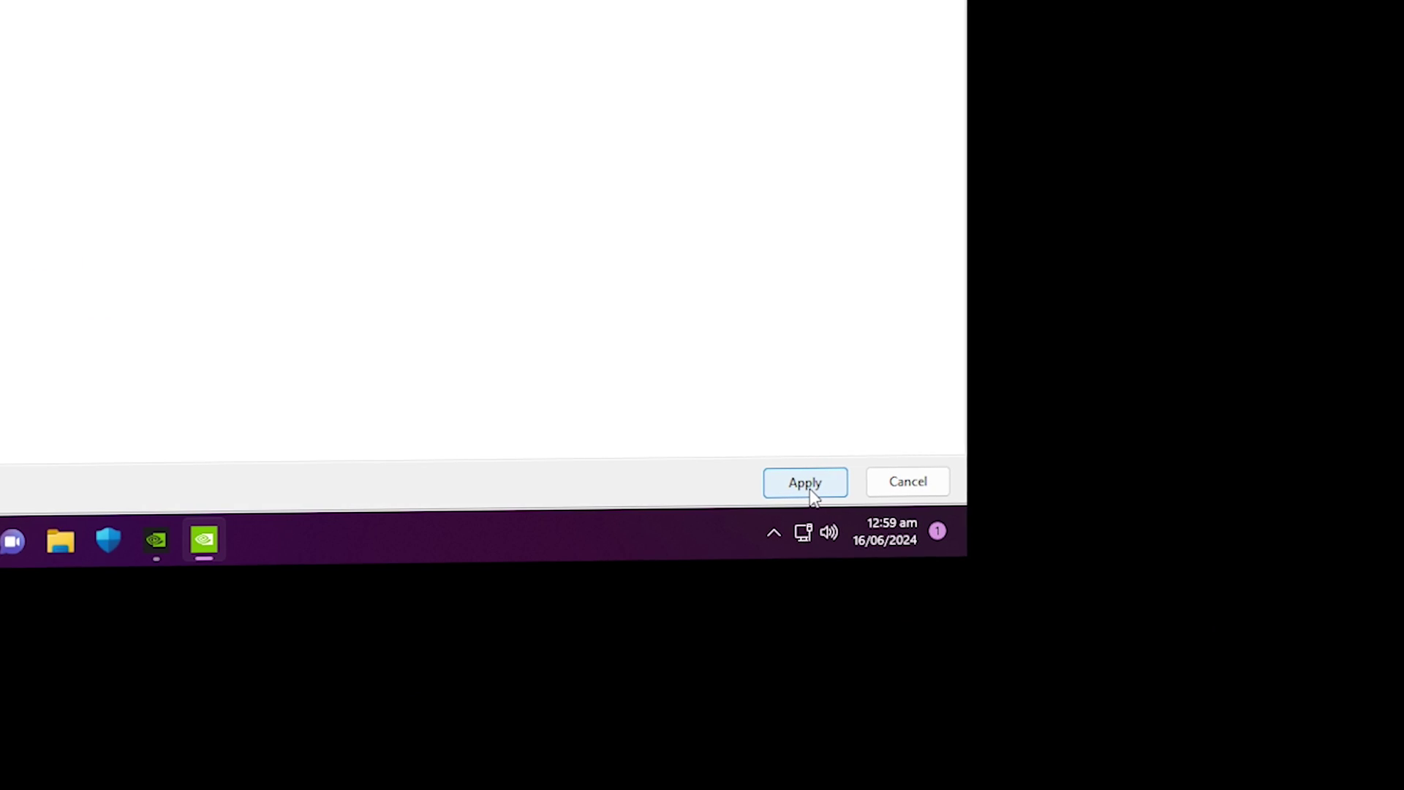
{"action": "left_click", "coordinate": [811, 493]}
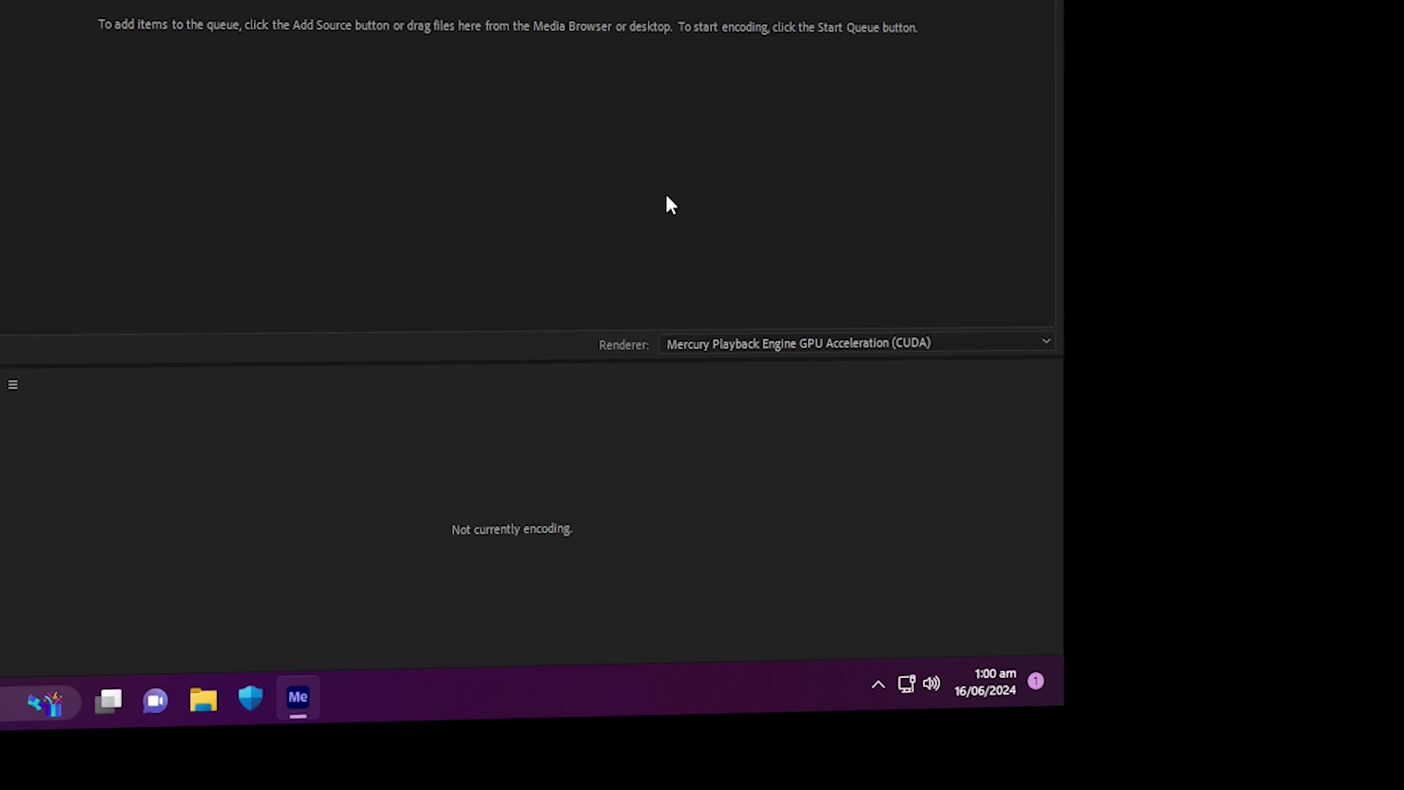
{"action": "left_click", "coordinate": [734, 341]}
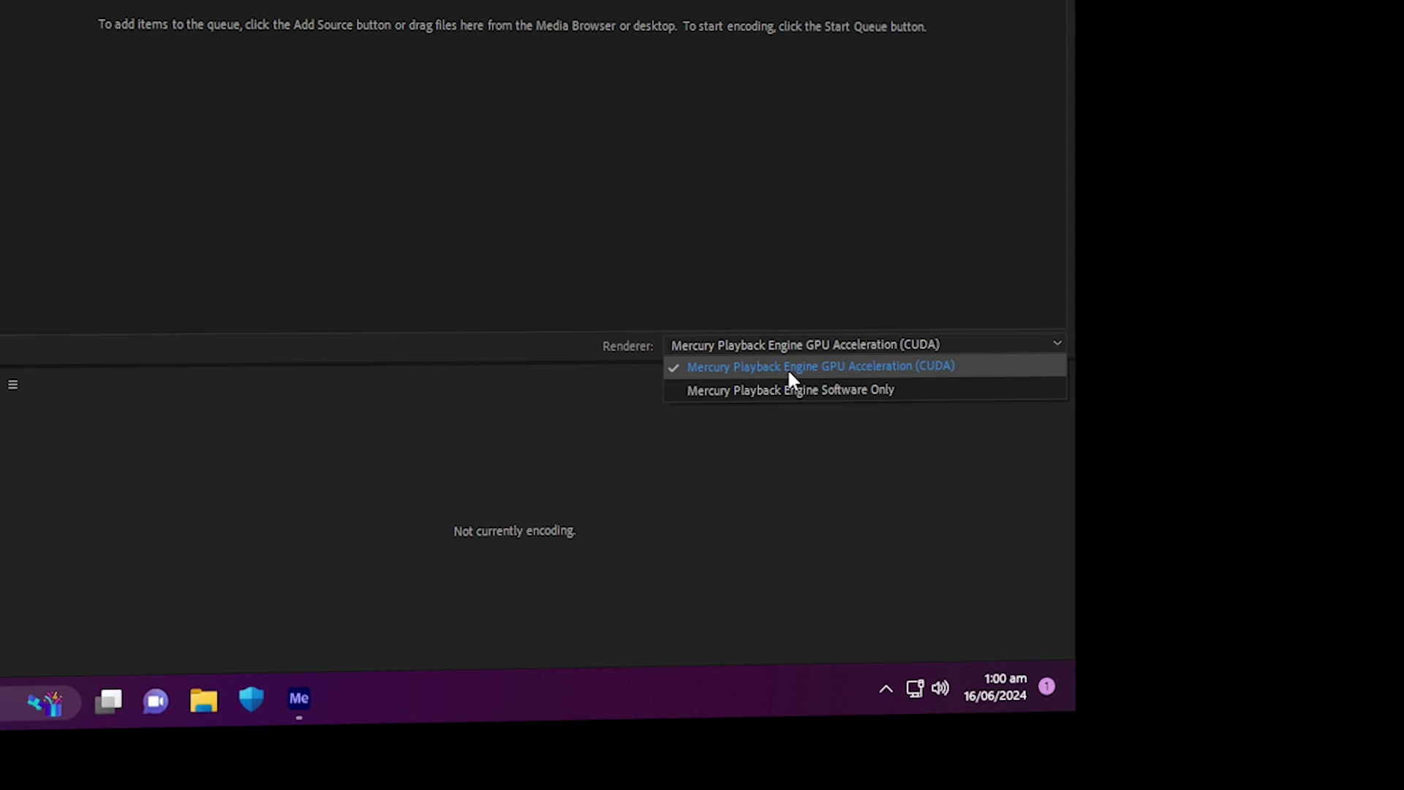
{"action": "left_click", "coordinate": [937, 365]}
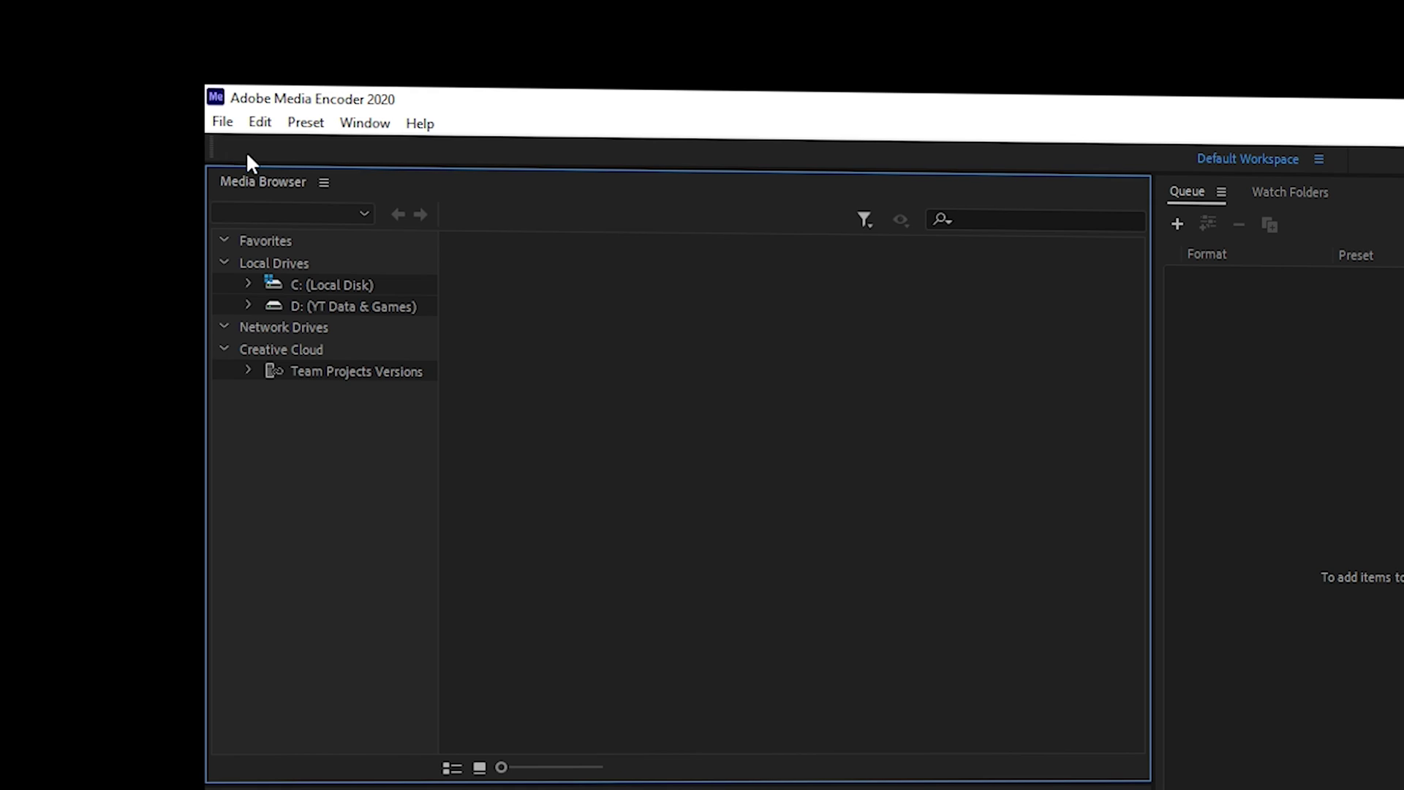
In Preferences keep Mercury Playback Engine GPU Acceleration (CUDA) and view the Memory page
{"action": "left_click", "coordinate": [261, 123]}
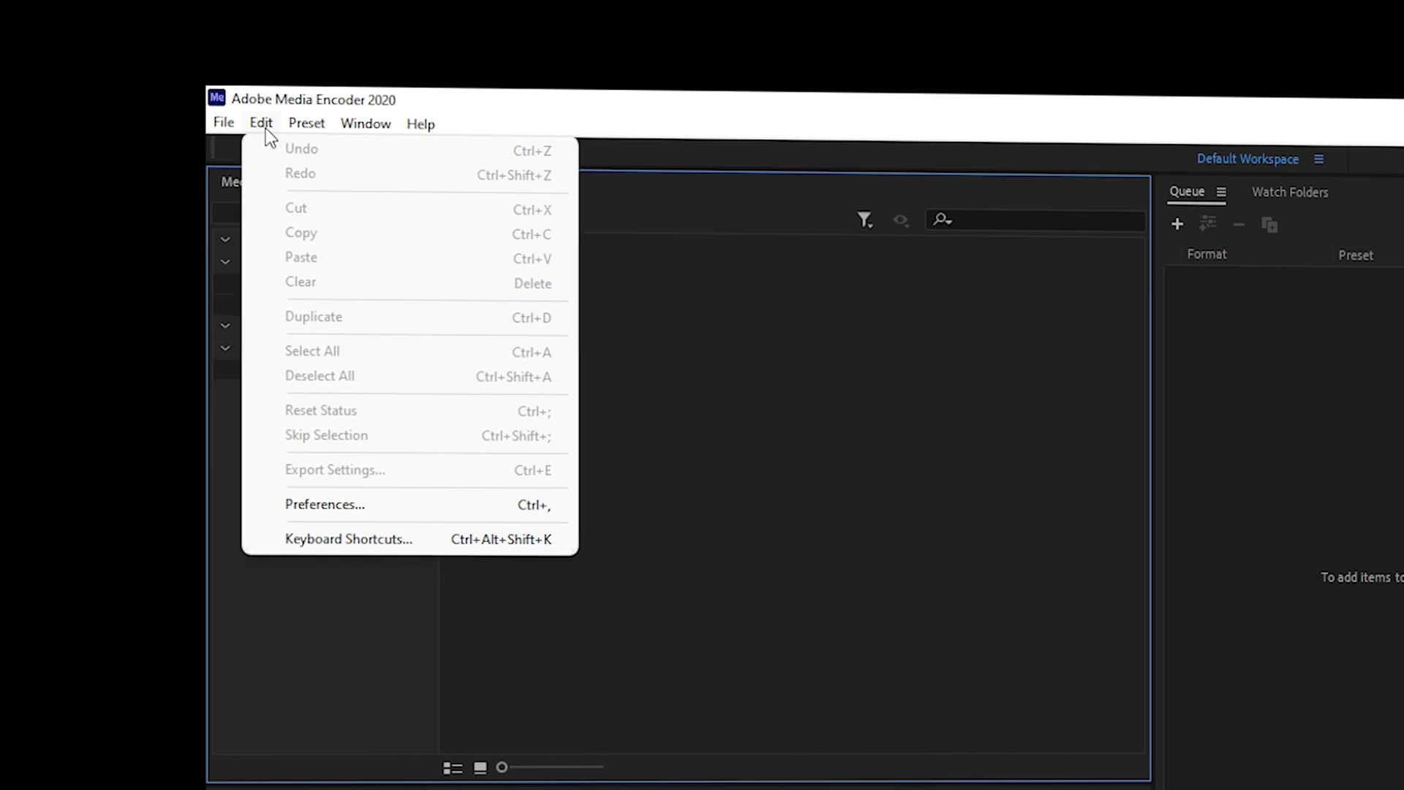
{"action": "left_click", "coordinate": [344, 505]}
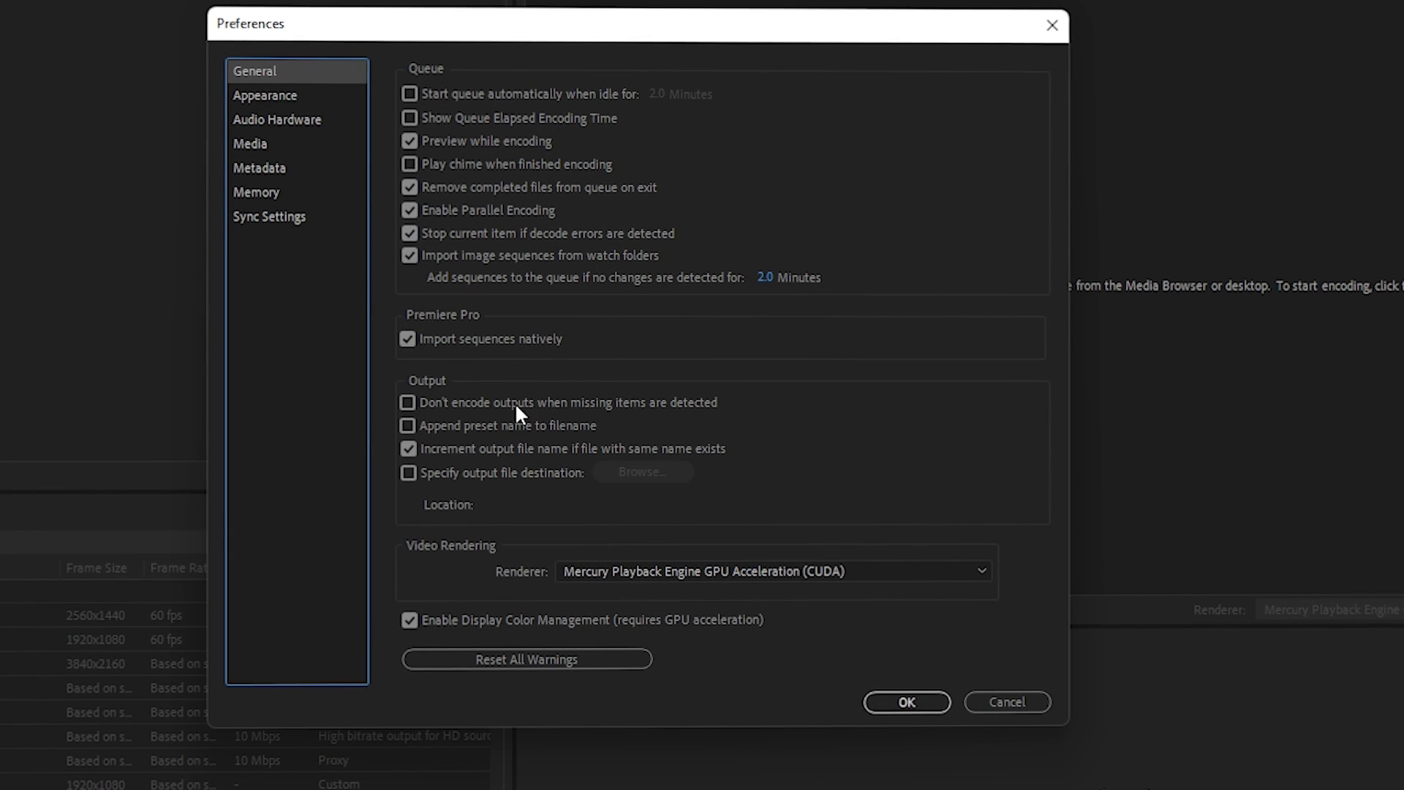
{"action": "left_click", "coordinate": [720, 569]}
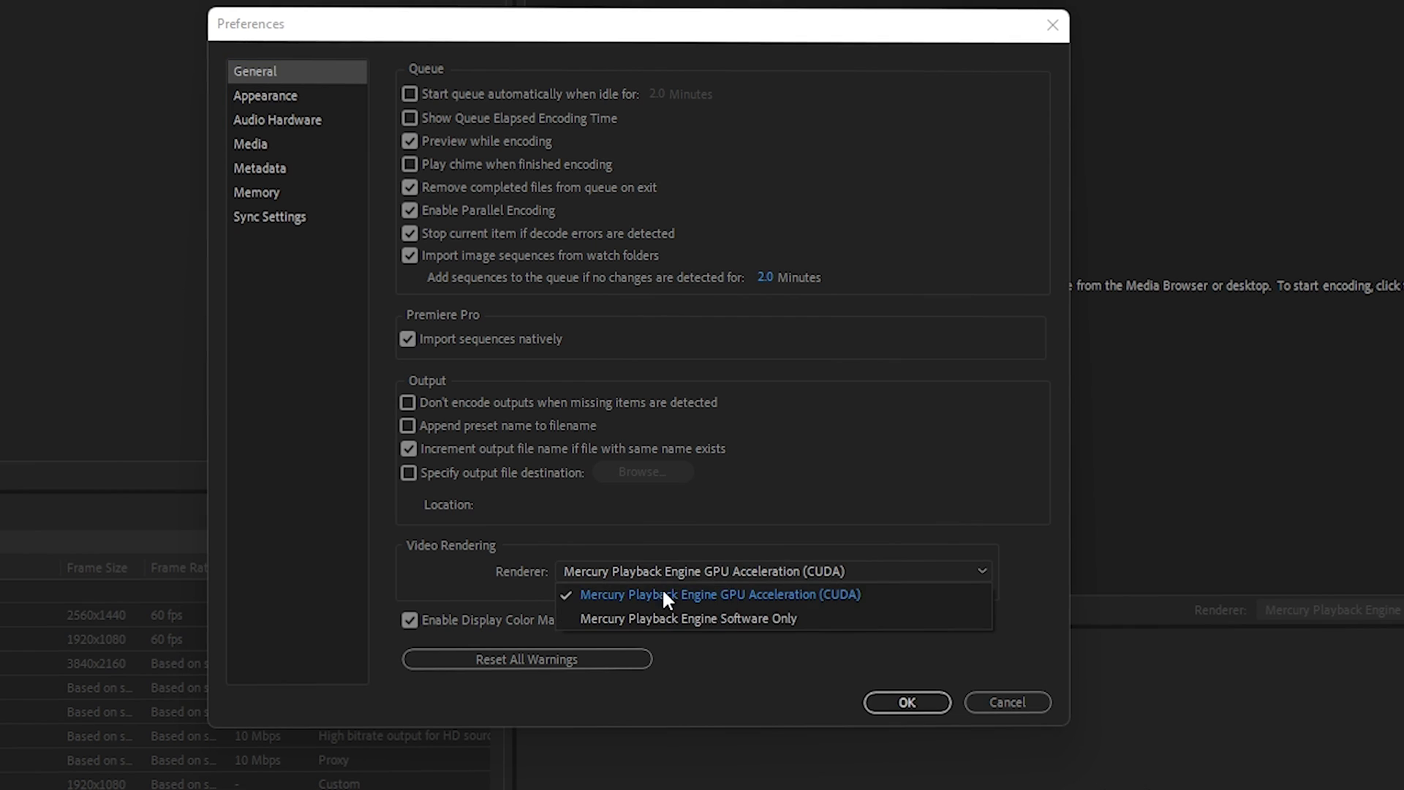
{"action": "left_click", "coordinate": [842, 593]}
{"action": "left_click", "coordinate": [279, 192]}
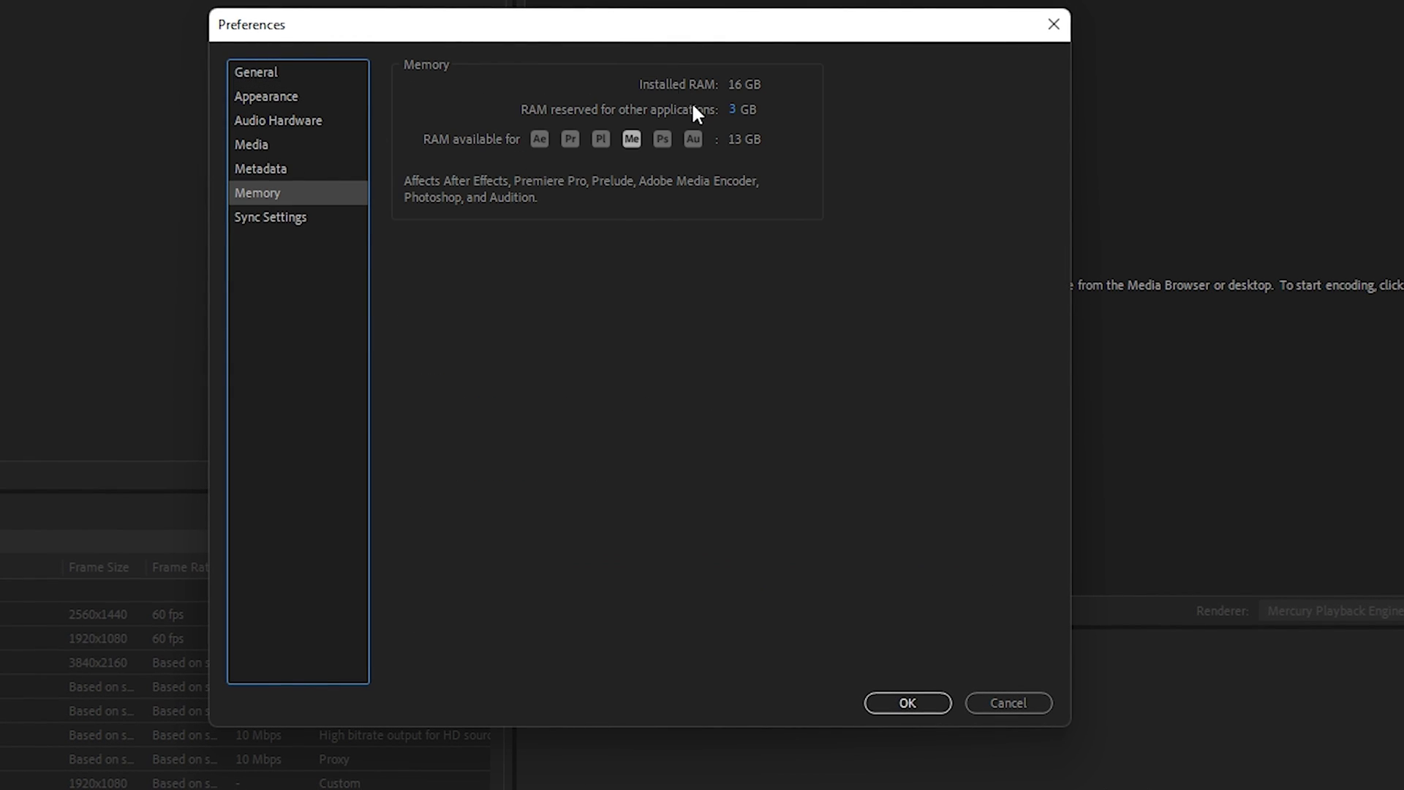
{"action": "left_click", "coordinate": [731, 110]}
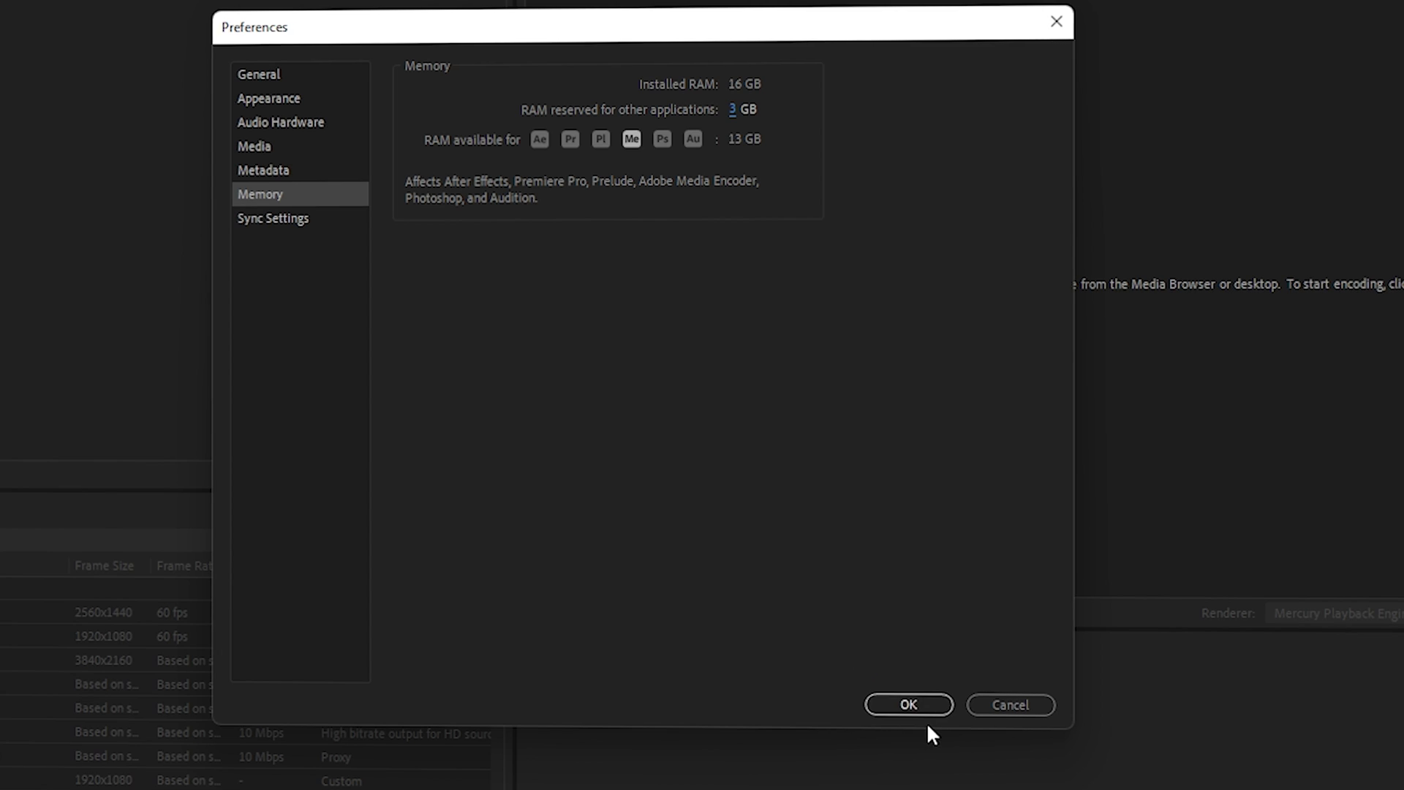
Confirm the Preferences dialog with OK
{"action": "left_click", "coordinate": [913, 705]}
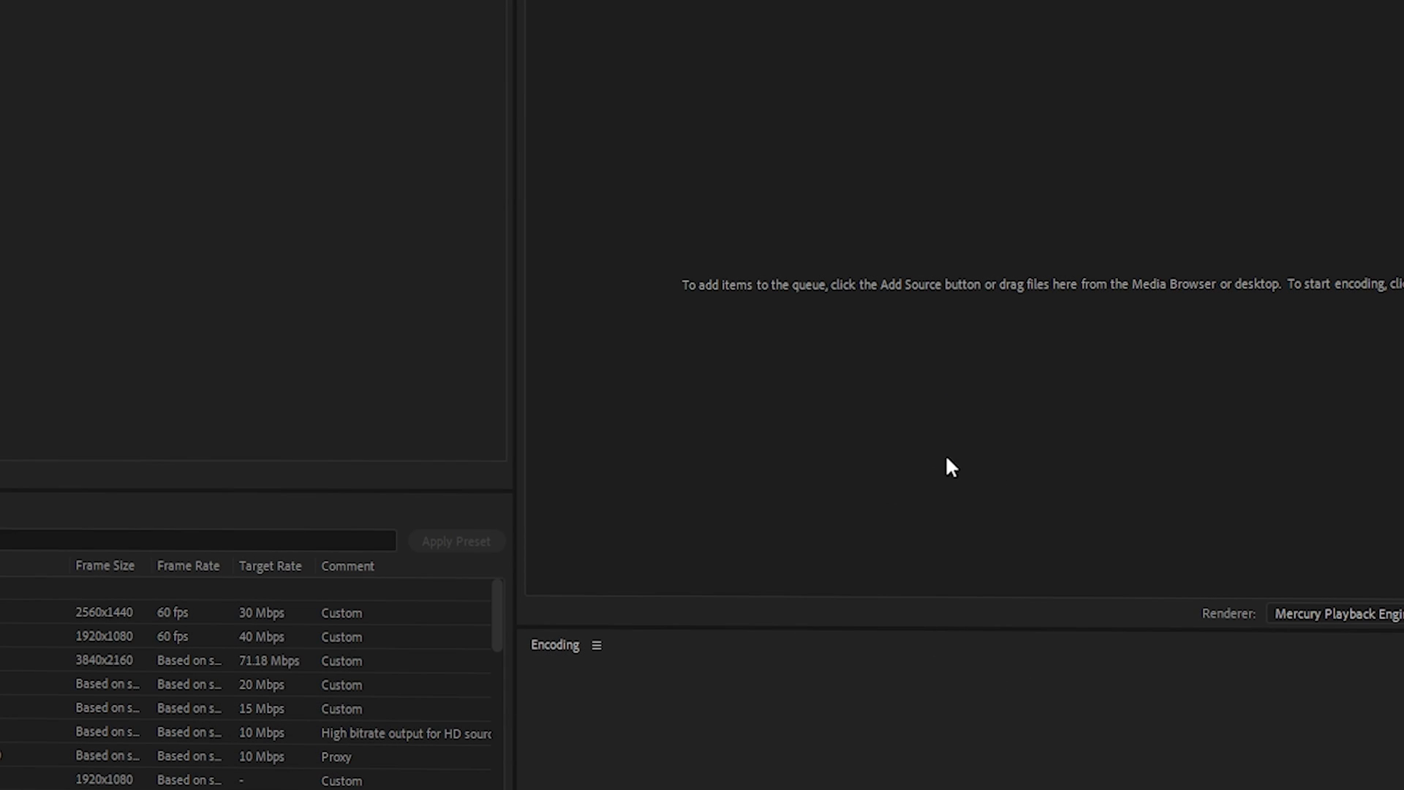